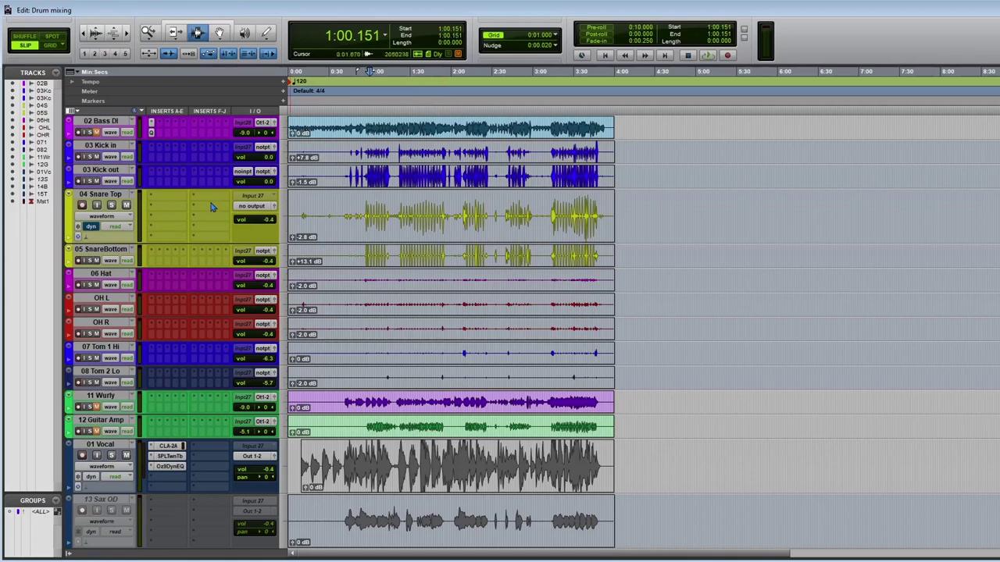
Route Kick in through Tom 2 Lo into a new stereo aux 'Drumbus', placed below OH R
left_click_drag(360, 156, 585, 375)
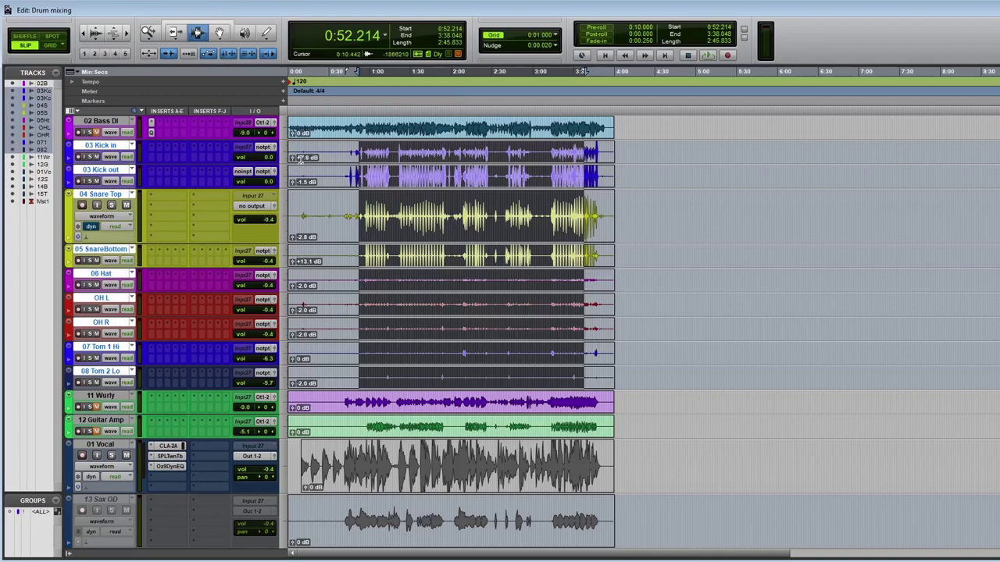
left_click(265, 148)
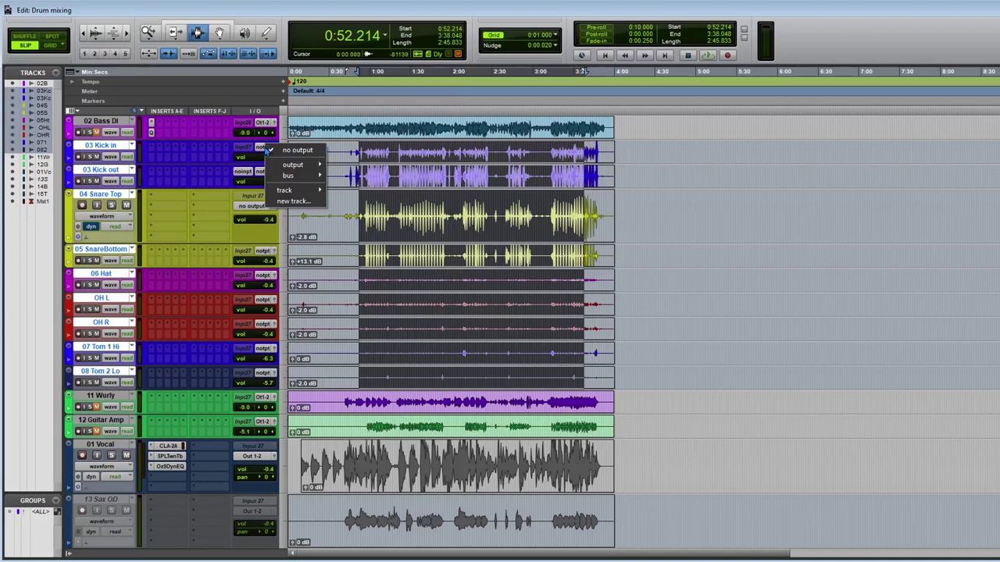
left_click(293, 201)
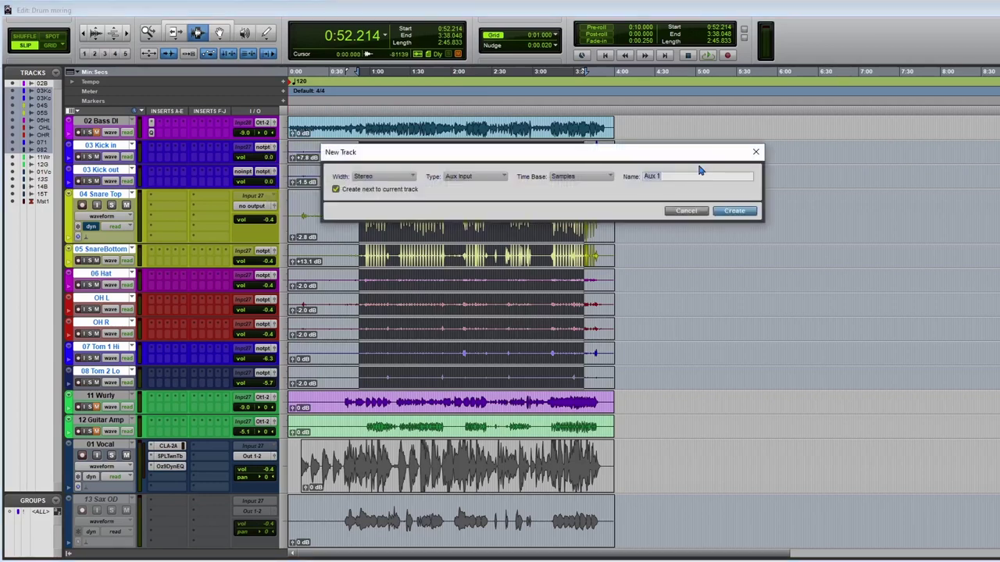
type("Dr")
key("BackSpace")
key("Return")
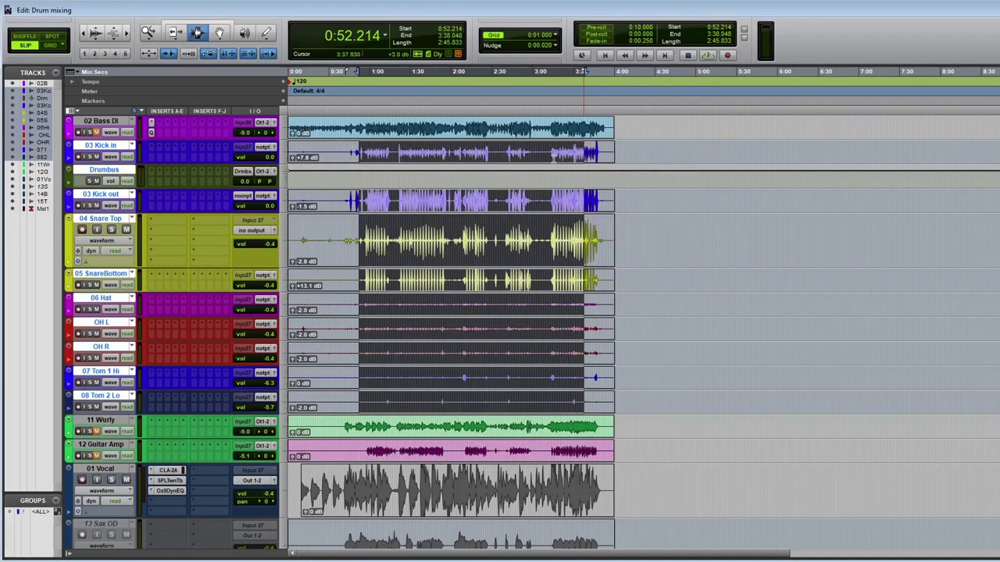
left_click(113, 172)
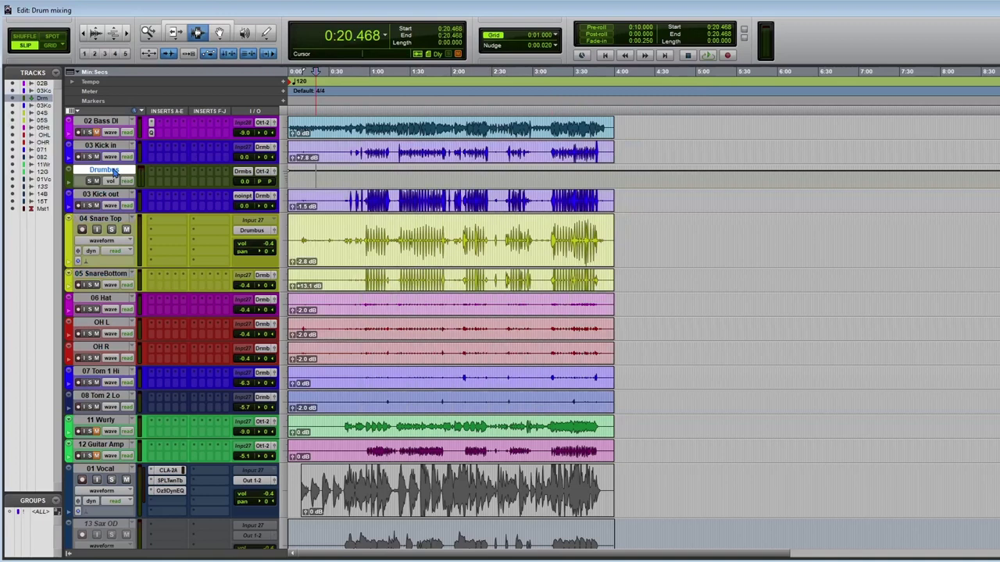
left_click_drag(114, 172, 110, 367)
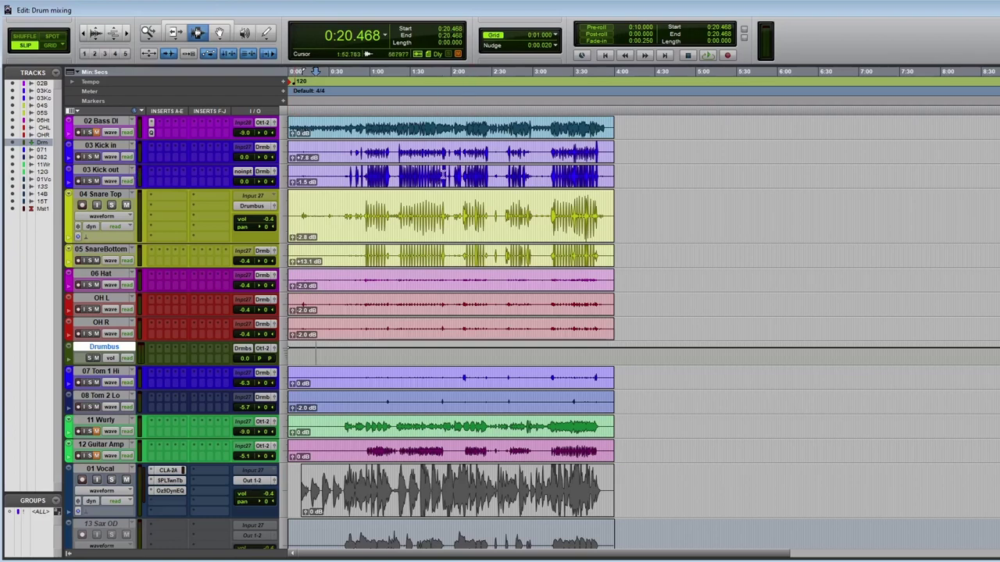
Send Kick in and Kick out to a new aux track named Kick
left_click_drag(362, 168, 401, 153)
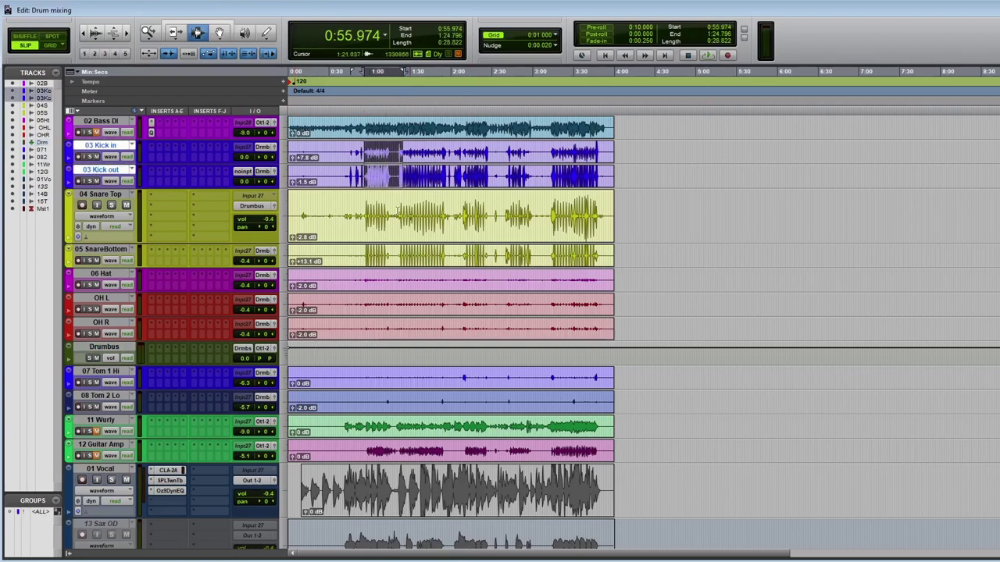
left_click_drag(343, 229, 398, 258)
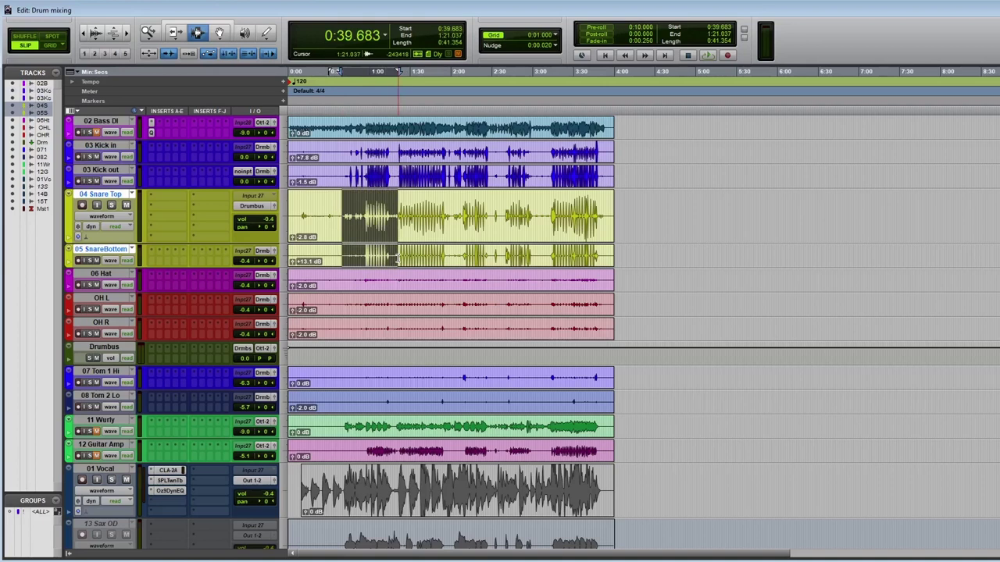
left_click_drag(355, 309, 421, 336)
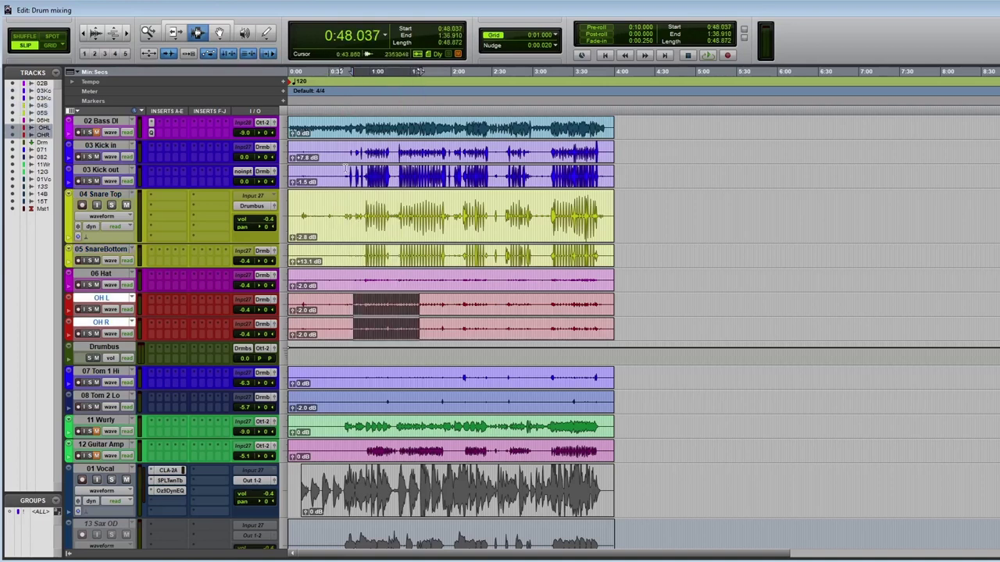
left_click_drag(337, 155, 429, 180)
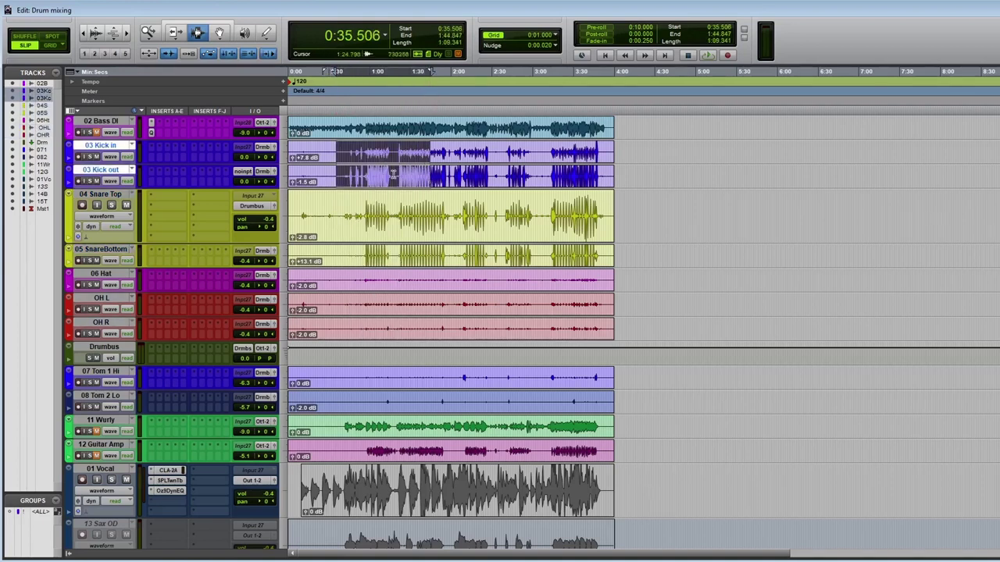
left_click(265, 154)
left_click(291, 204)
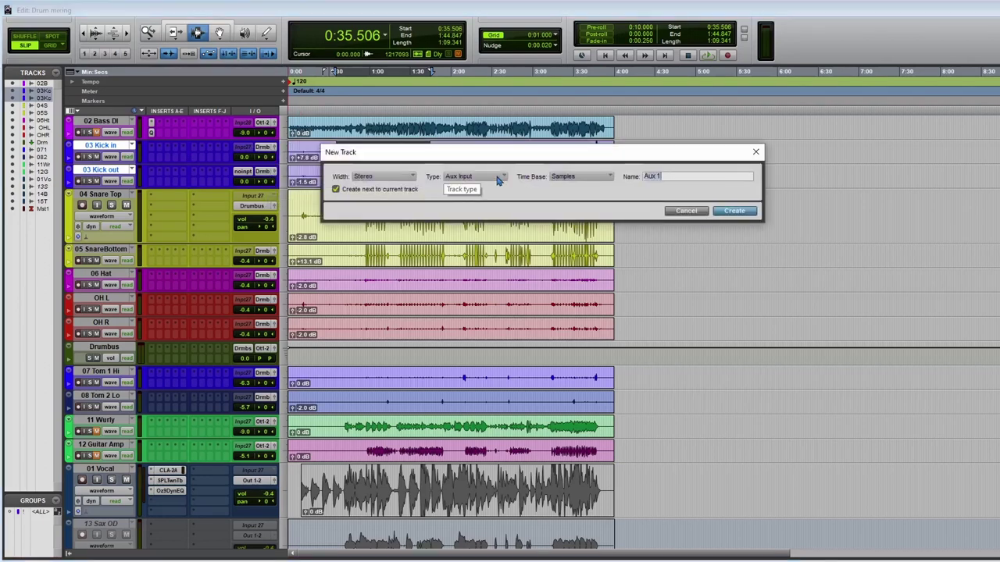
type("Kick")
key("Return")
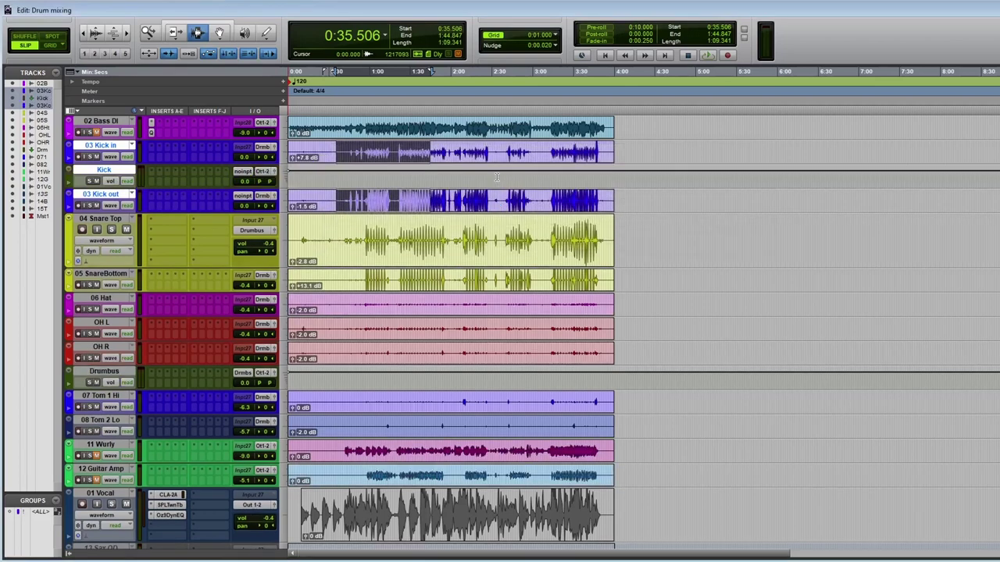
Set the Kick aux track's output to the Drumbus bus
left_click(296, 187)
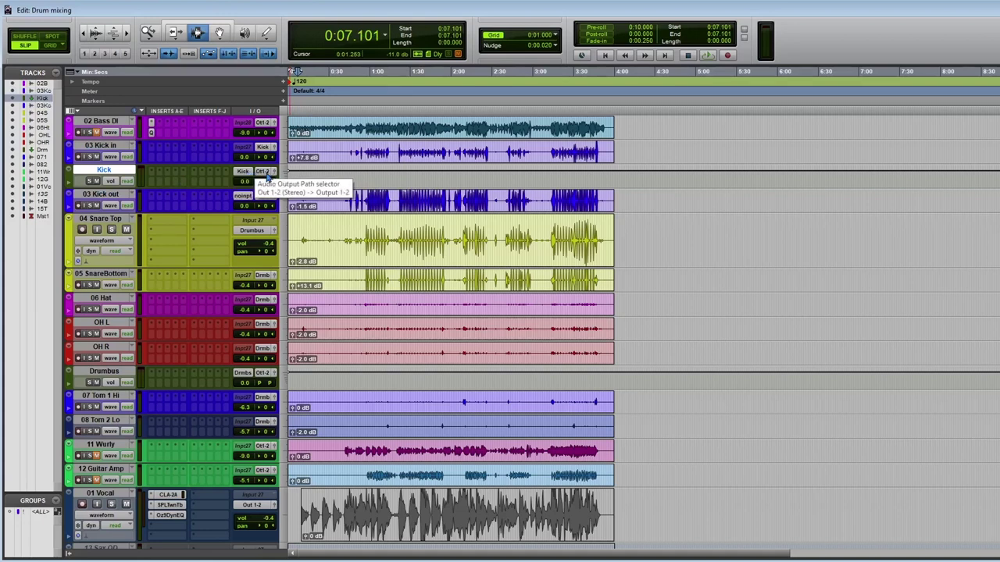
left_click(266, 174)
mouse_move(322, 189)
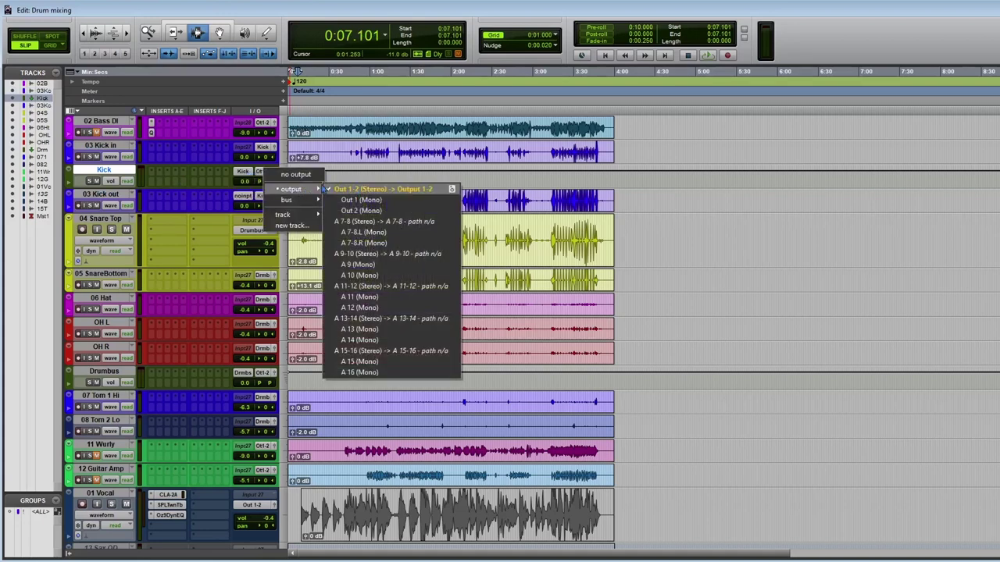
left_click(206, 175)
left_click(205, 176)
left_click(181, 175)
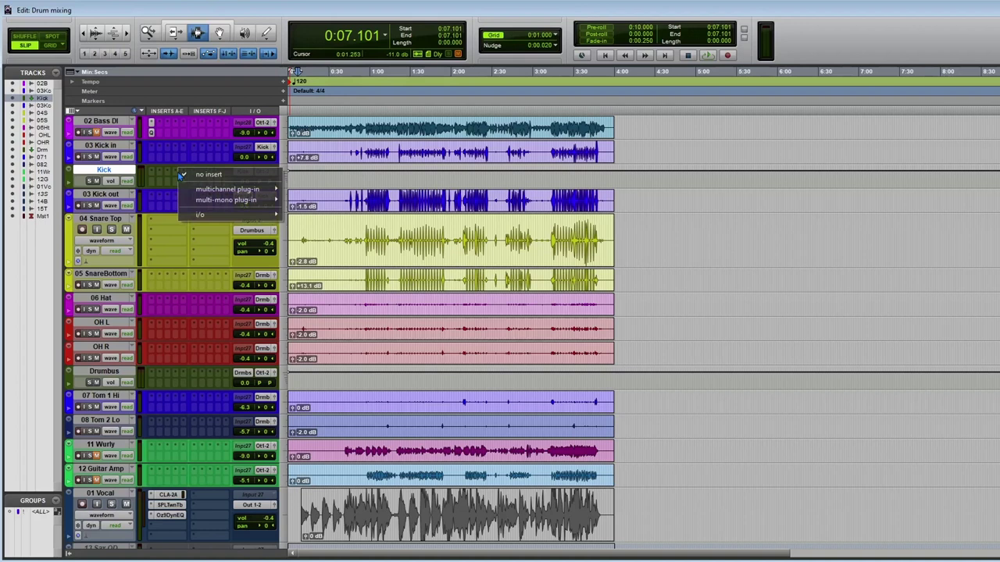
left_click(121, 372)
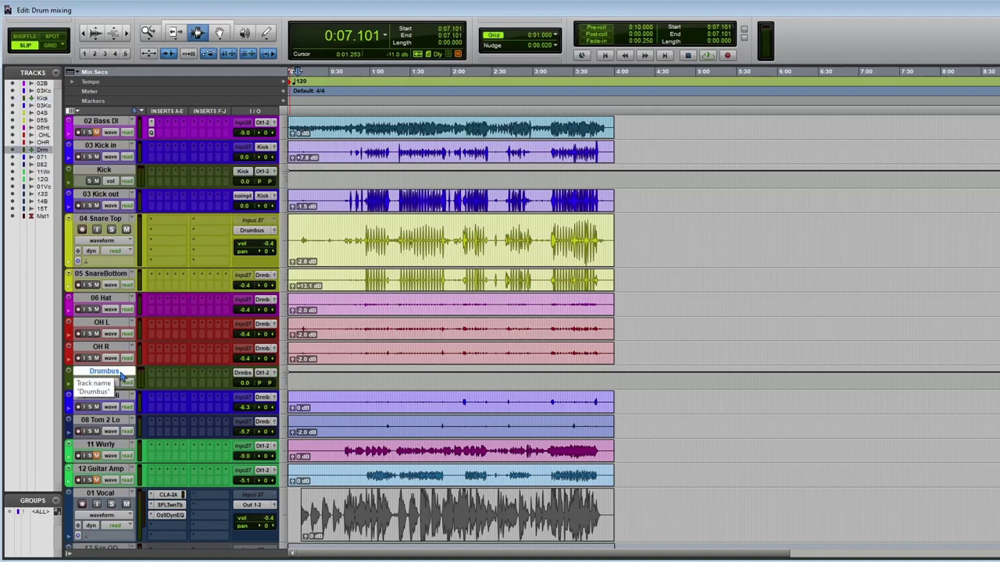
left_click(262, 171)
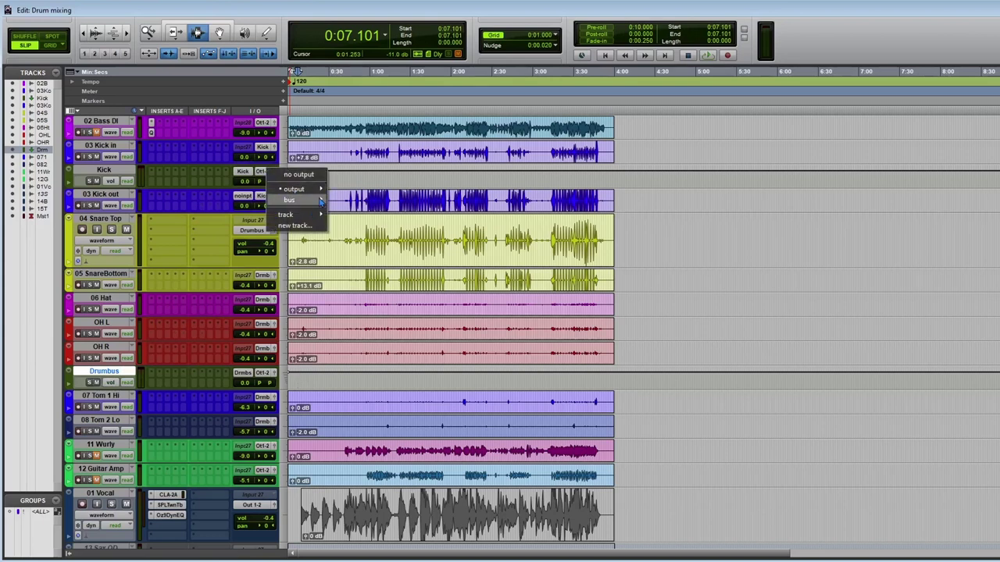
mouse_move(319, 201)
left_click(582, 19)
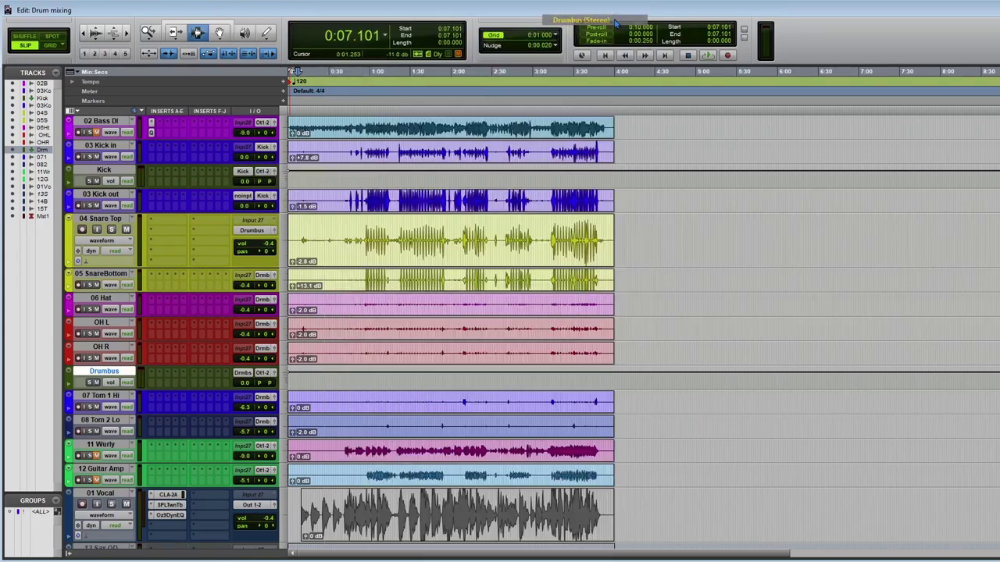
left_click_drag(332, 238, 406, 281)
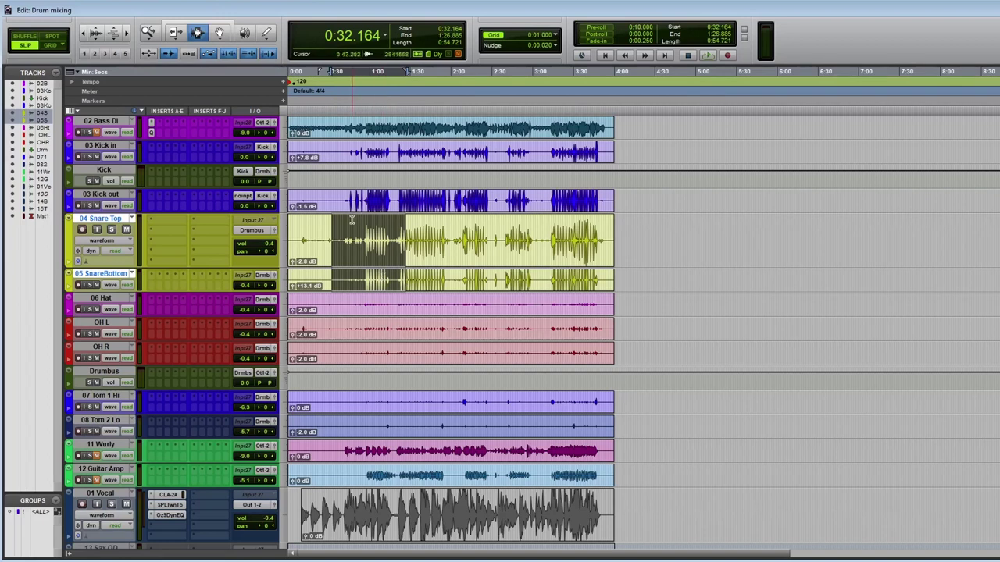
Send Snare Top and SnareBottom to a new aux track named Snare
left_click(258, 232)
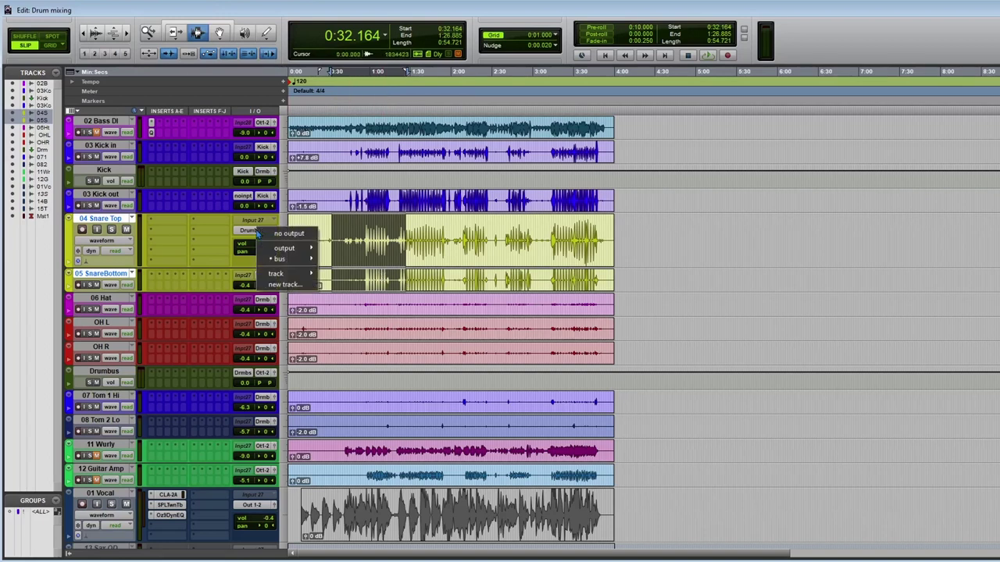
left_click(285, 284)
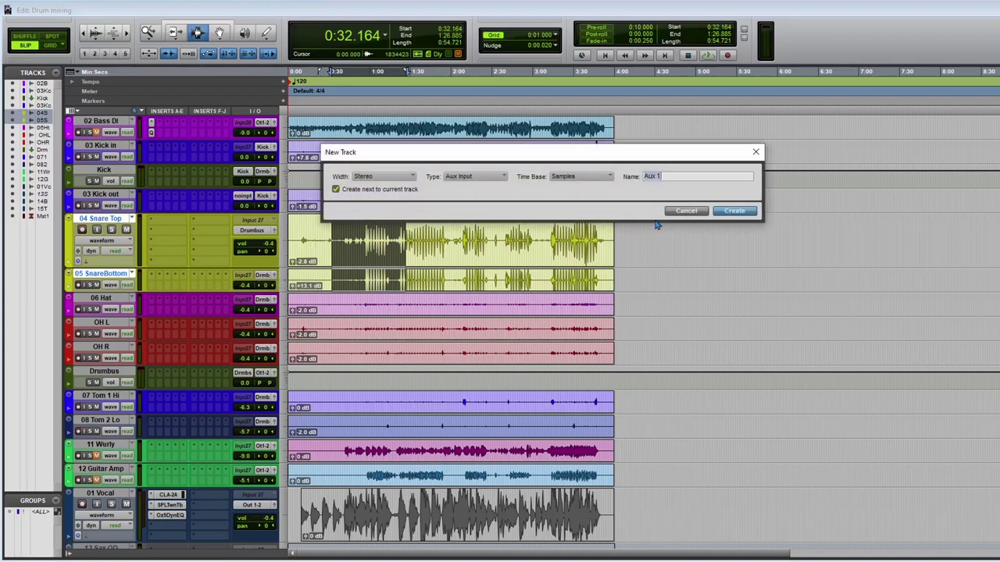
type("Snare")
key("Return")
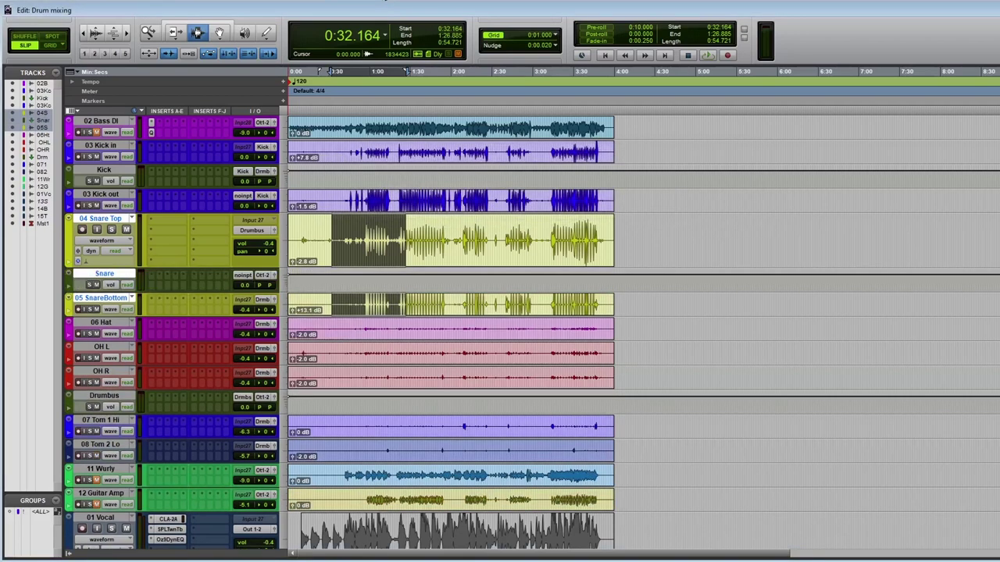
Set the Snare aux track's output to the Drumbus bus
left_click(264, 277)
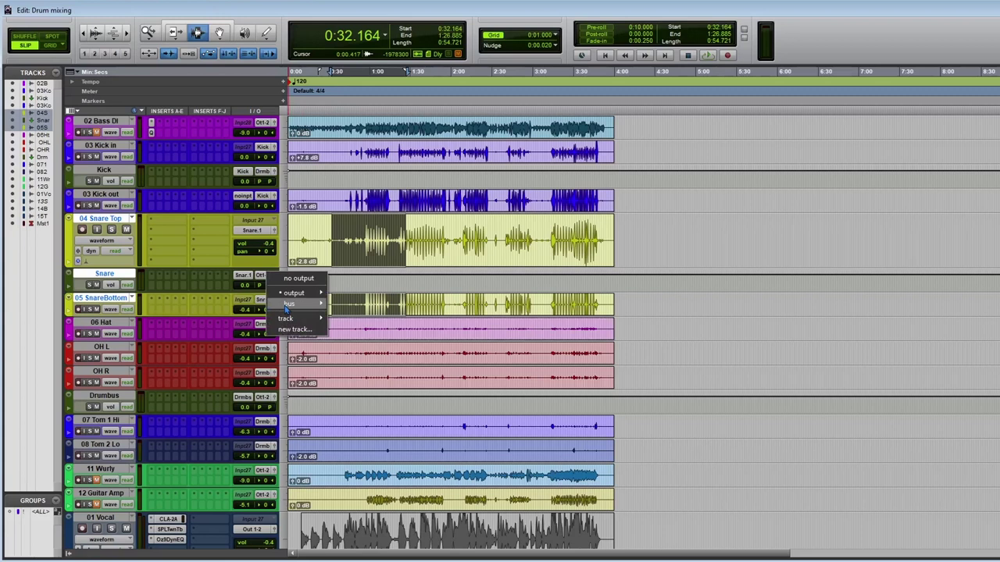
mouse_move(290, 304)
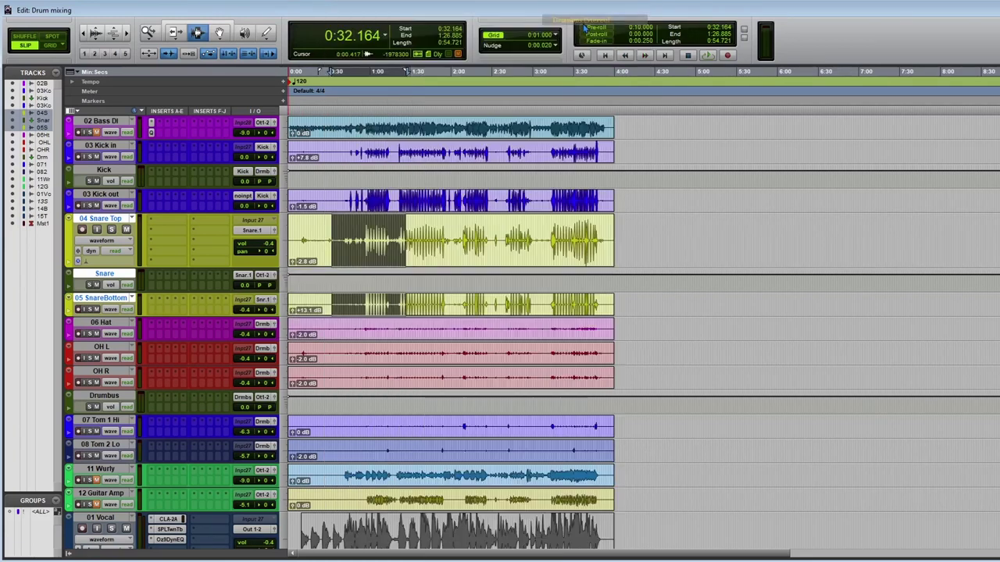
left_click(582, 20)
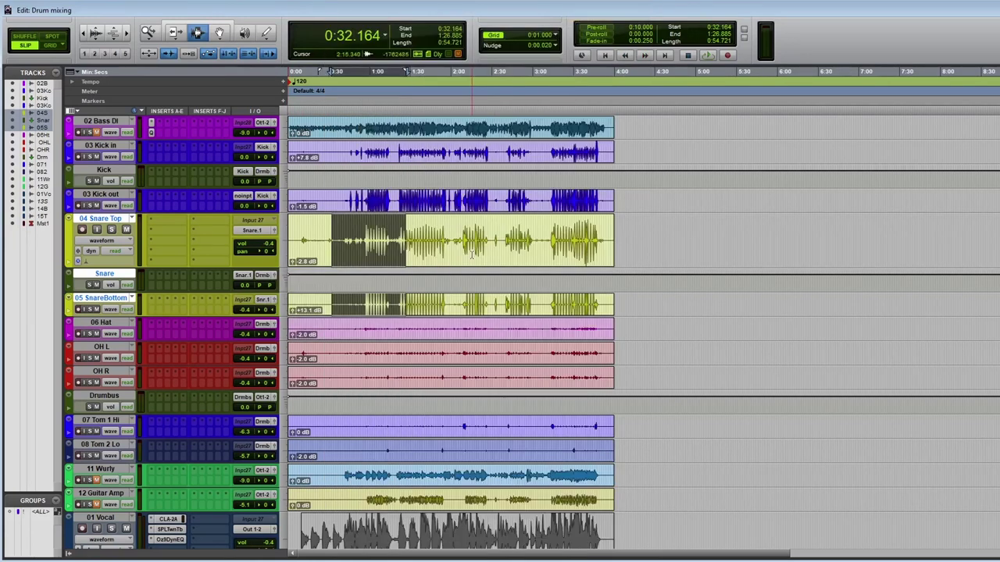
left_click(346, 353)
Send both overhead tracks to a new aux track named heads
left_click_drag(331, 350, 396, 378)
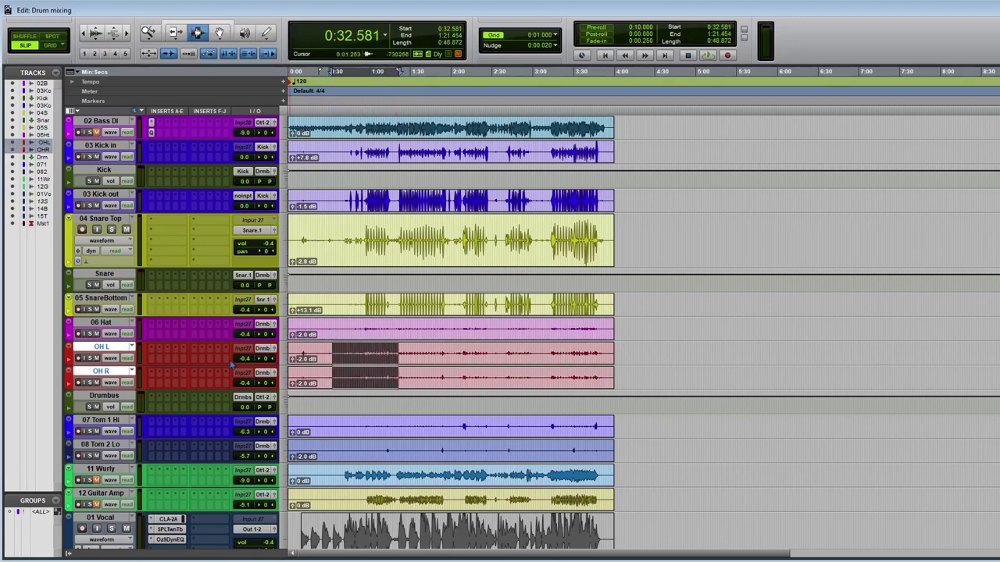
right_click(267, 354)
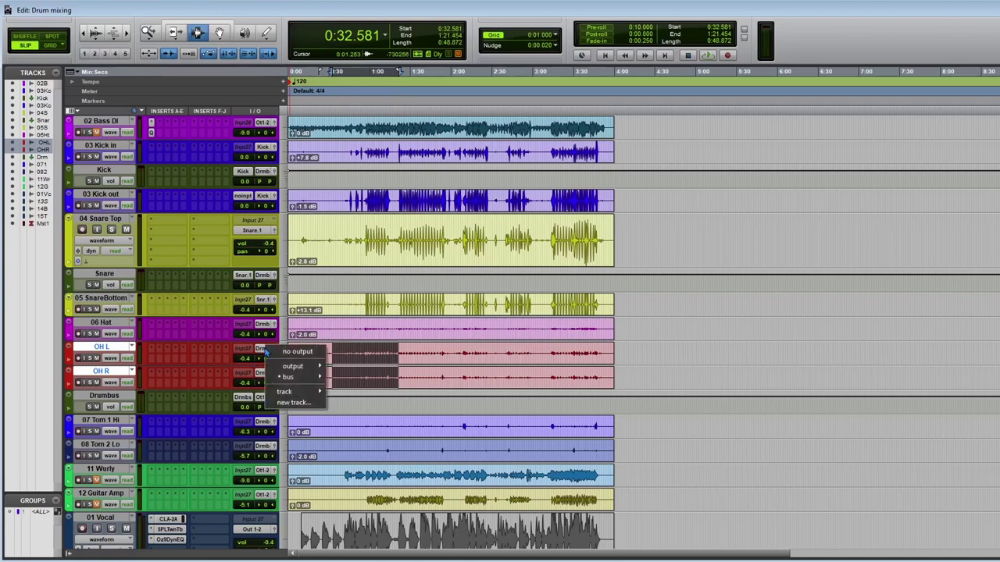
left_click(293, 405)
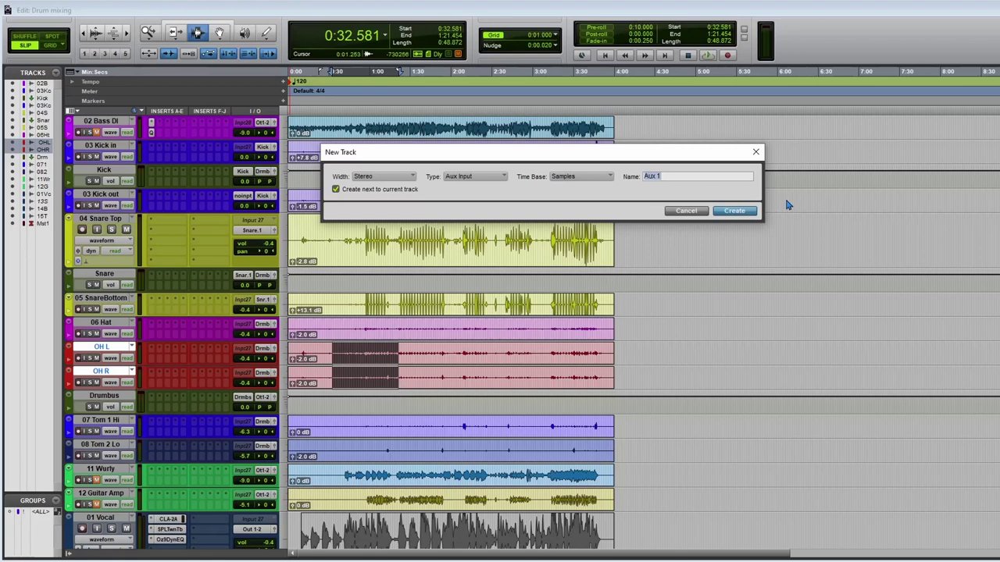
type("heads")
key("Return")
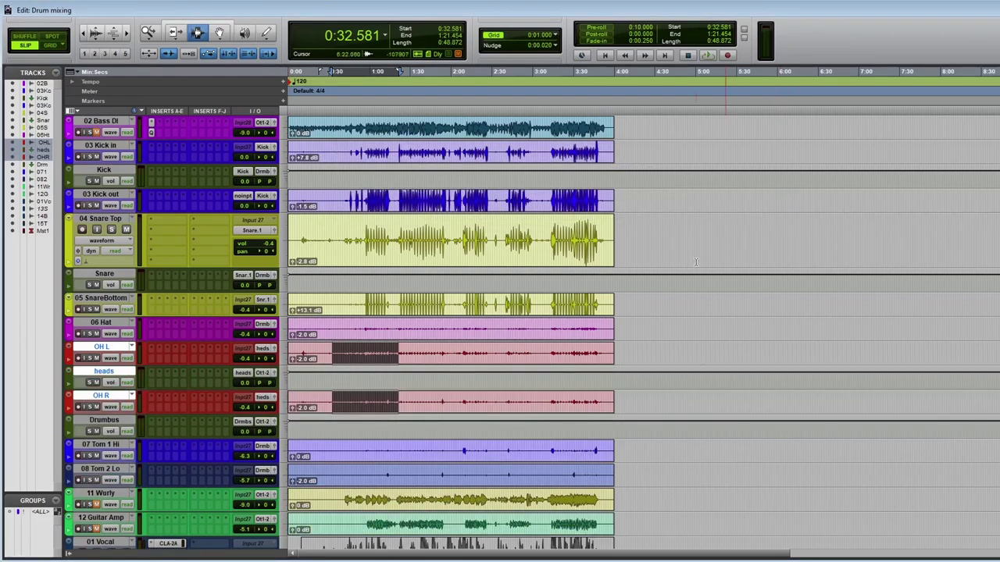
Move the heads track below OH R and route its output to Drumbus
left_click(350, 379)
left_click_drag(117, 375, 120, 414)
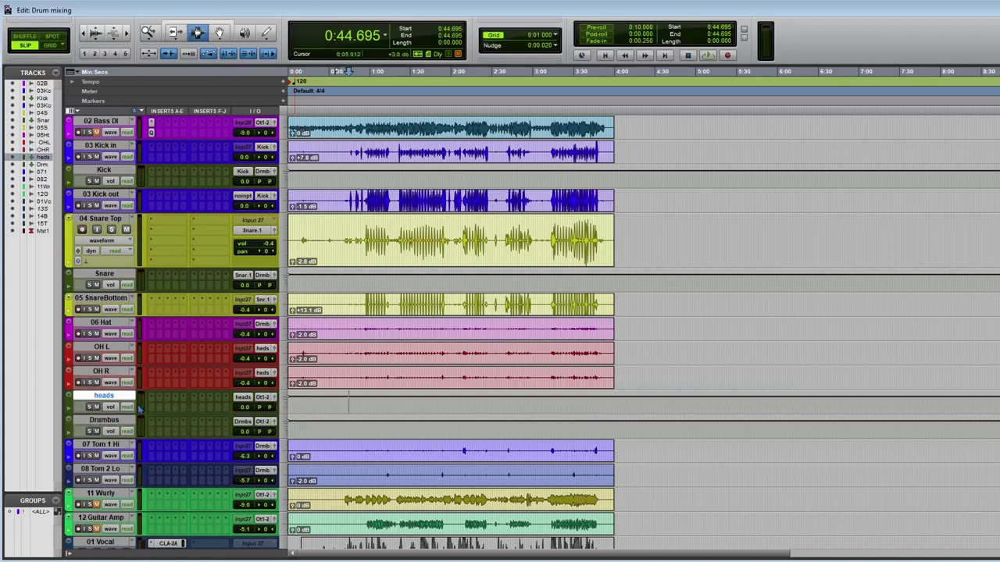
left_click(264, 396)
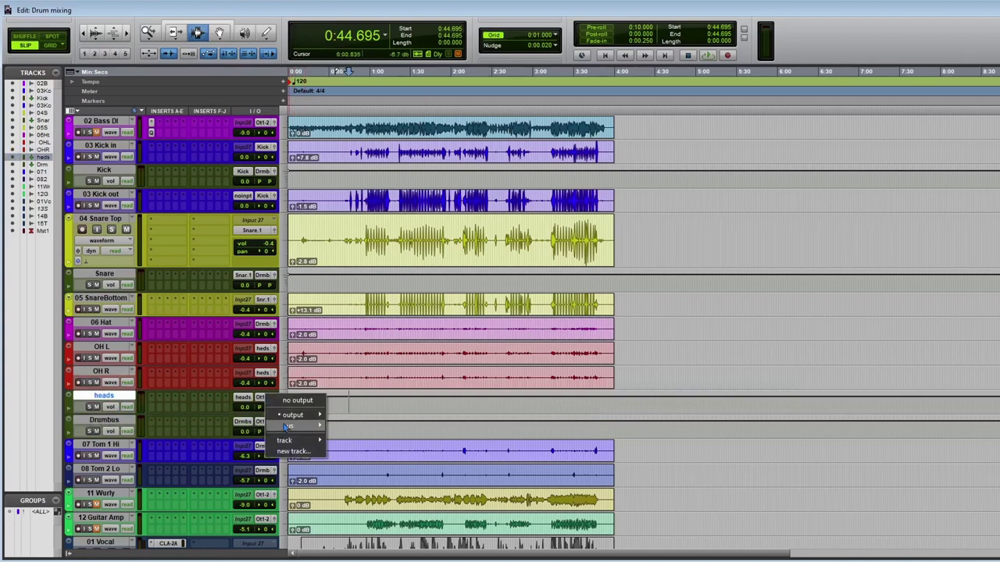
mouse_move(287, 426)
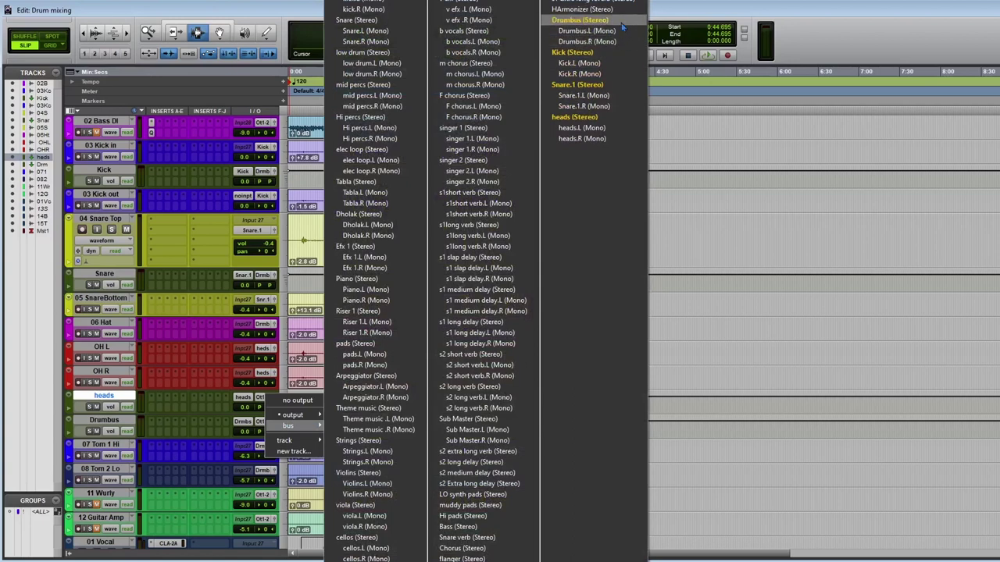
left_click(622, 24)
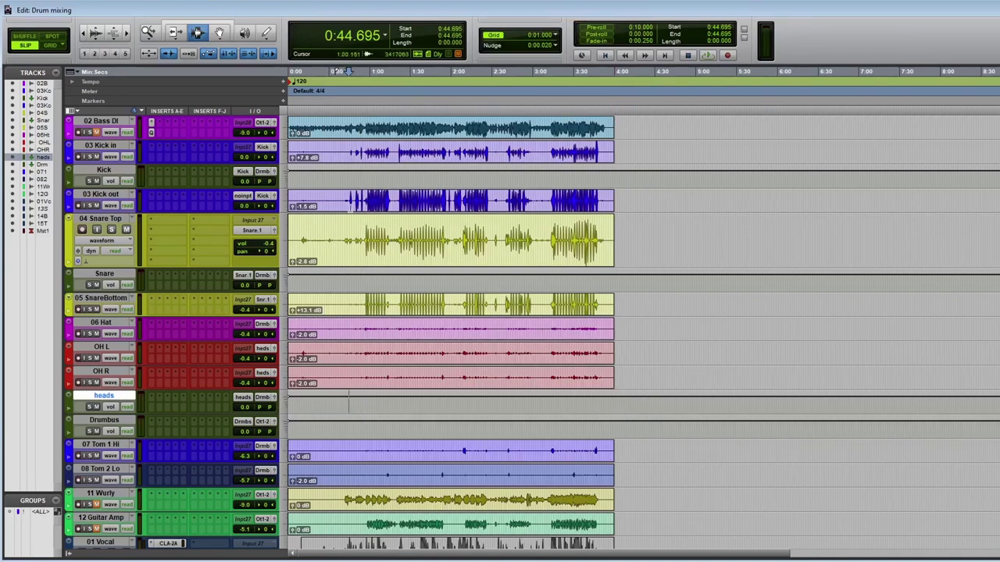
Play the session from 1:01.404 on 03 Kick in, then select the Drumbus track
left_click(371, 148)
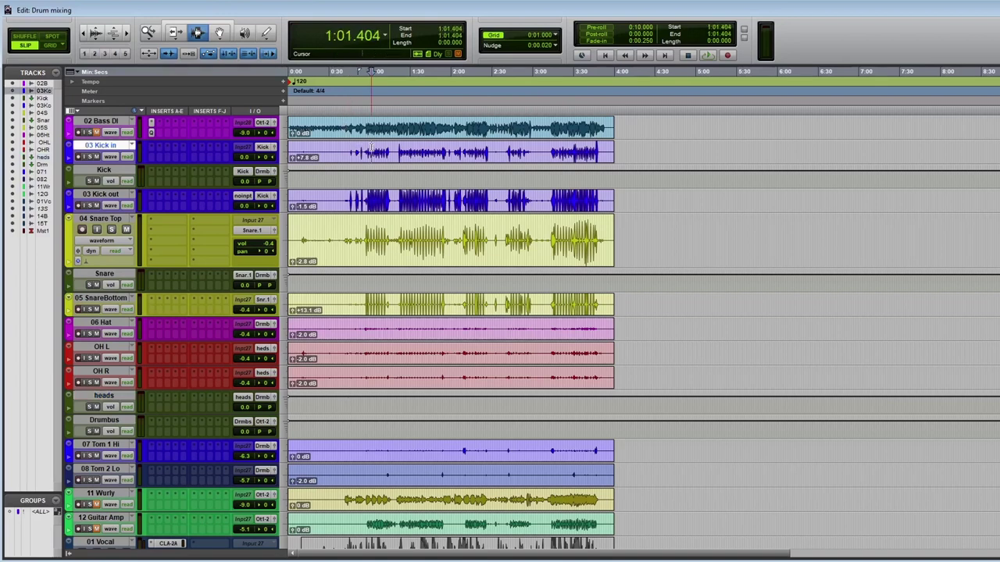
key("space")
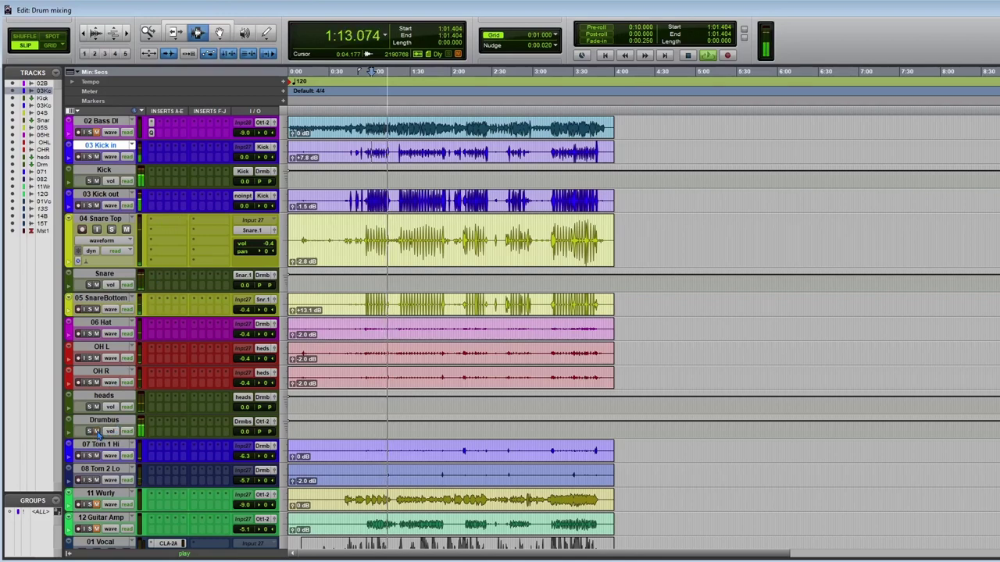
key("space")
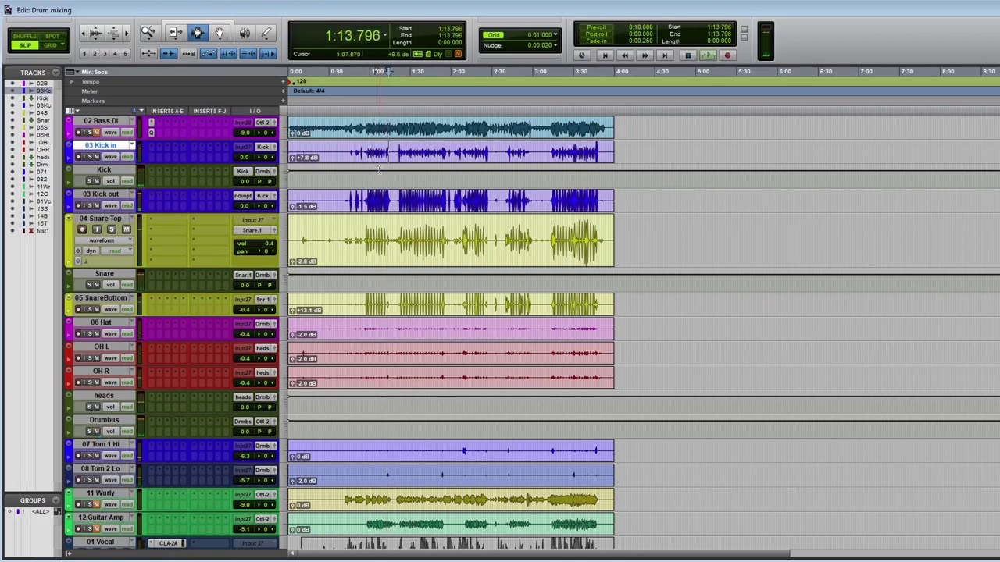
left_click(110, 422)
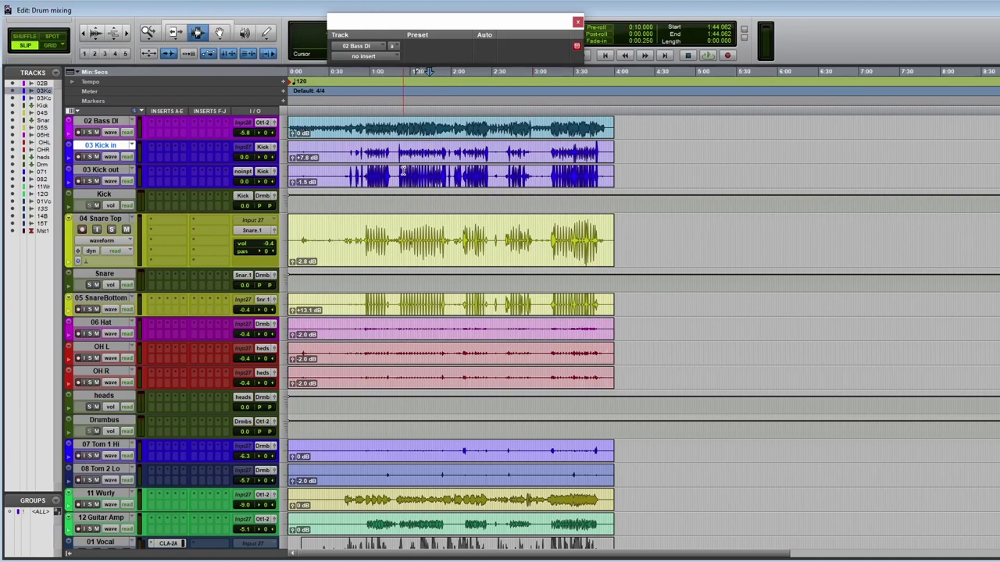
Set the play start to 1:23.125 and check Master 1 on the SPL HawkEye meter
left_click(405, 173)
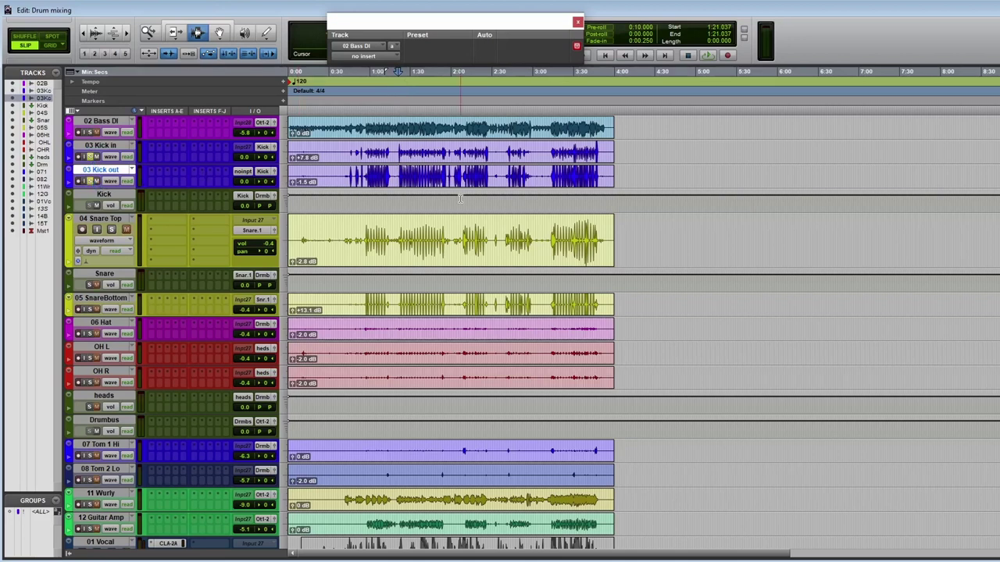
left_click(400, 182)
scroll(403, 182, "down", 5)
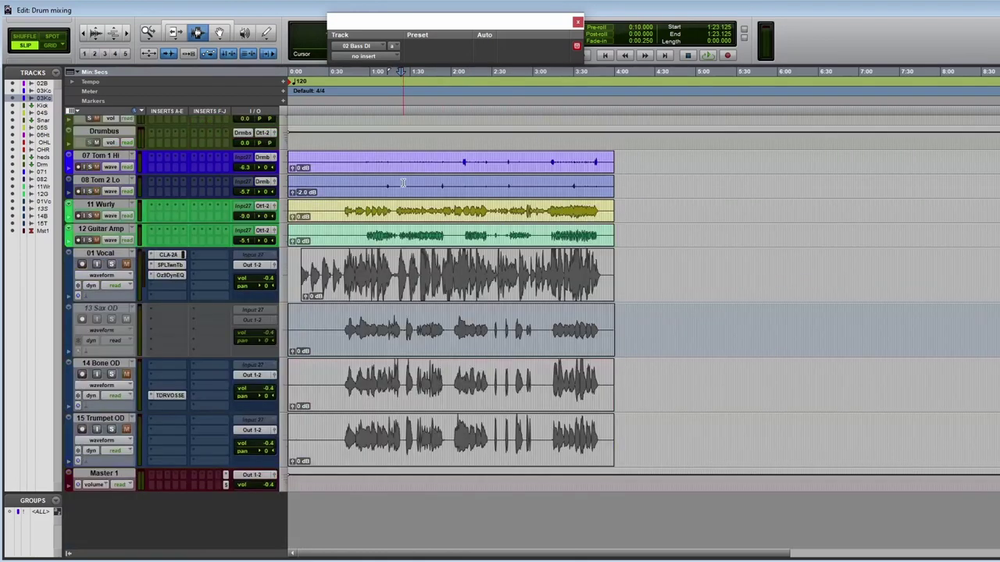
left_click(225, 484)
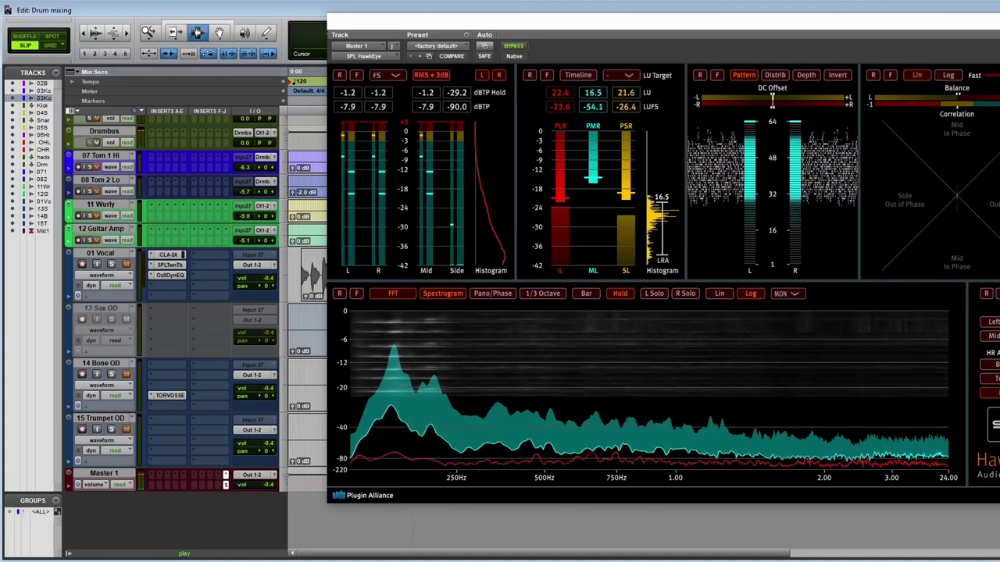
key("super+w")
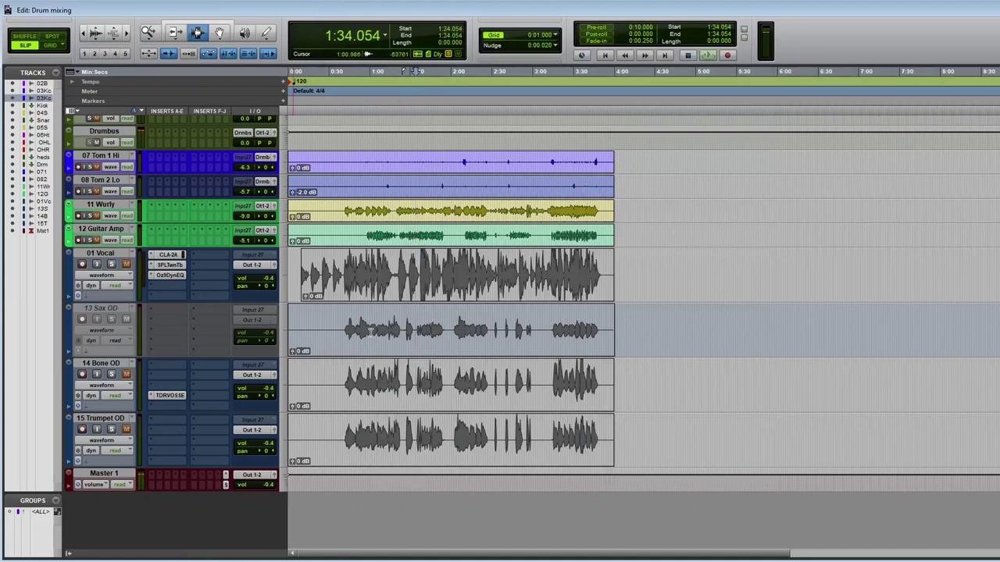
scroll(368, 338, "up", 5)
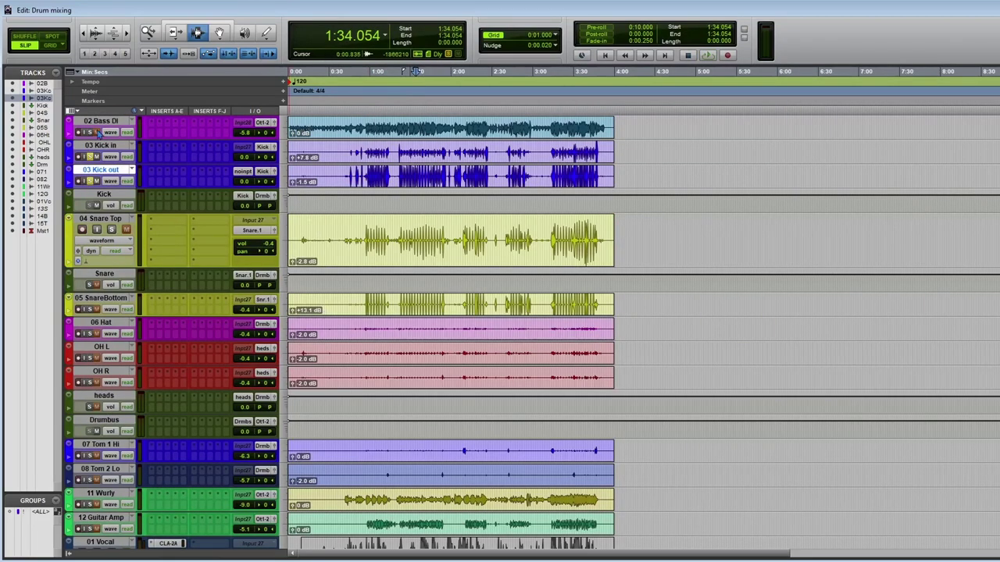
left_click(154, 126)
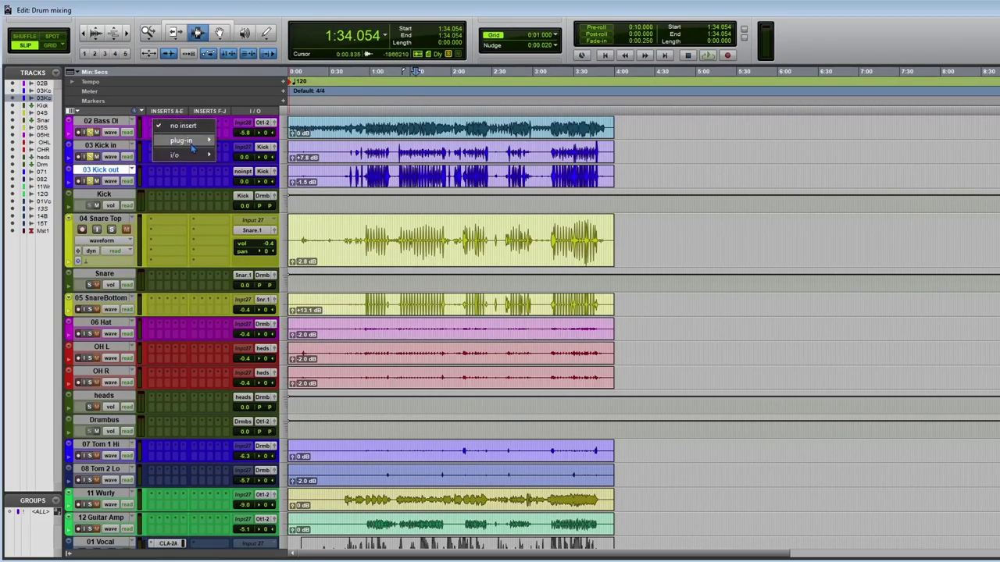
Insert FabFilter Pro-Q 3 (mono) on 02 Bass DI
mouse_move(192, 146)
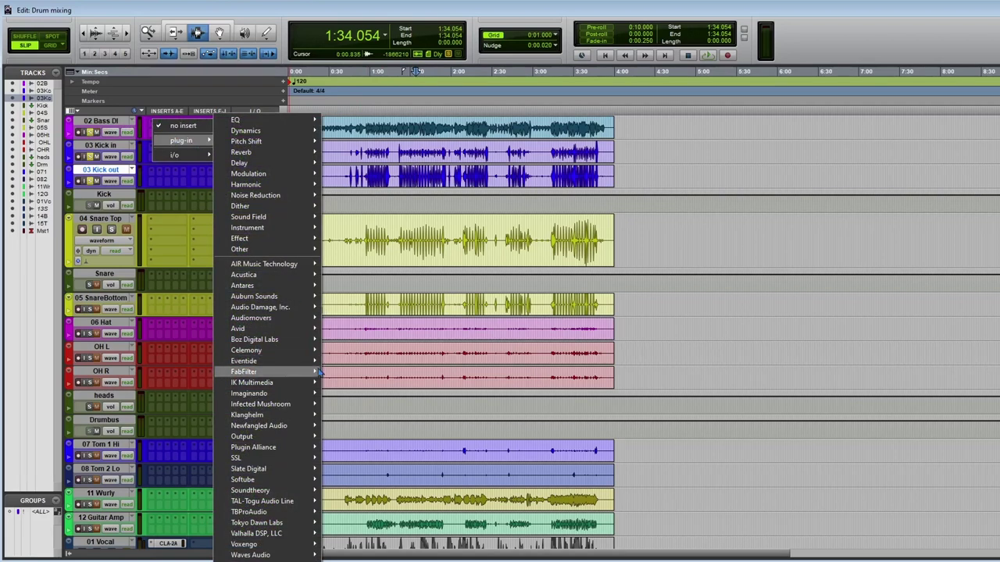
mouse_move(318, 375)
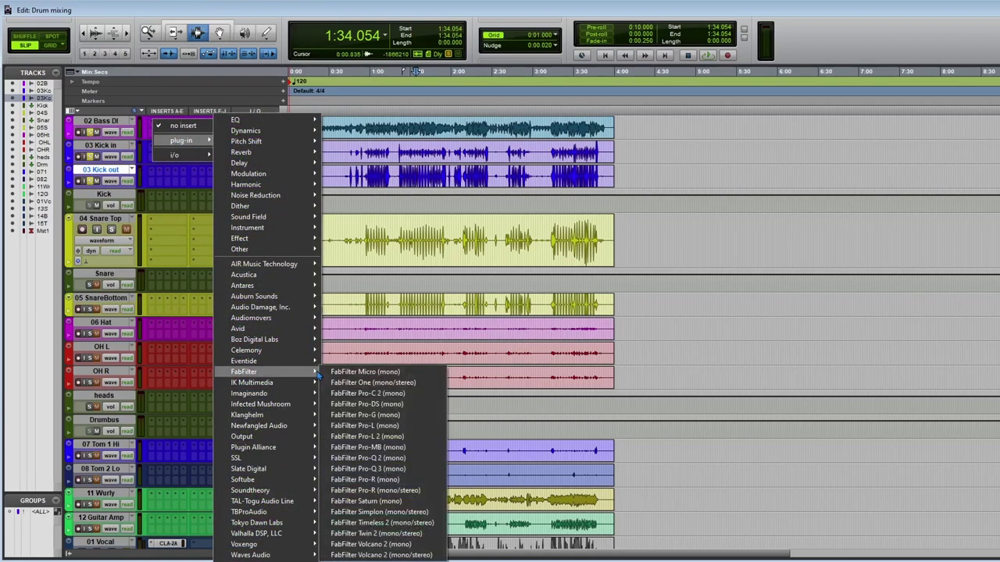
left_click(367, 469)
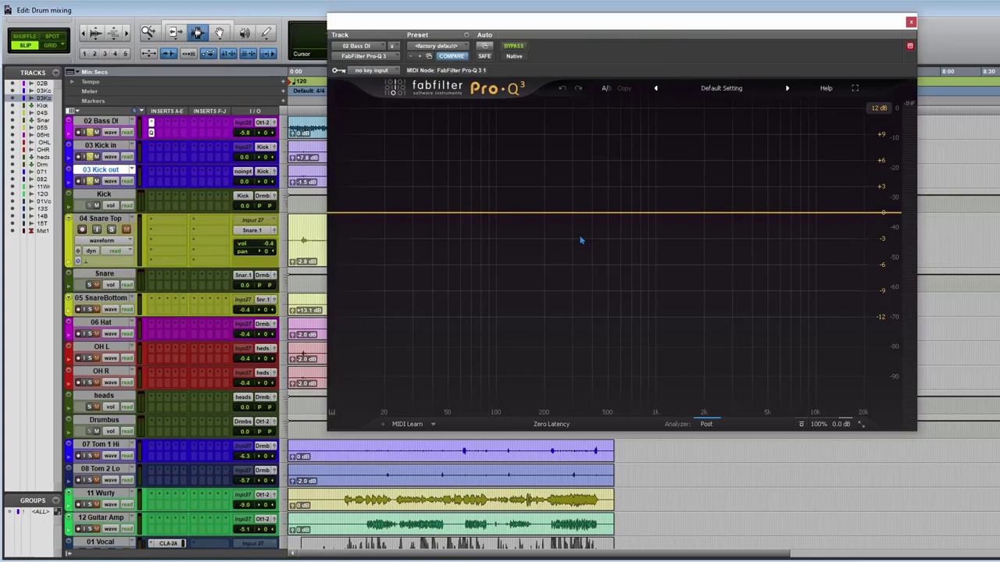
Create a narrow dynamic bell cut of -1.96 dB near 96 Hz and play it back
left_click_drag(453, 213, 477, 232)
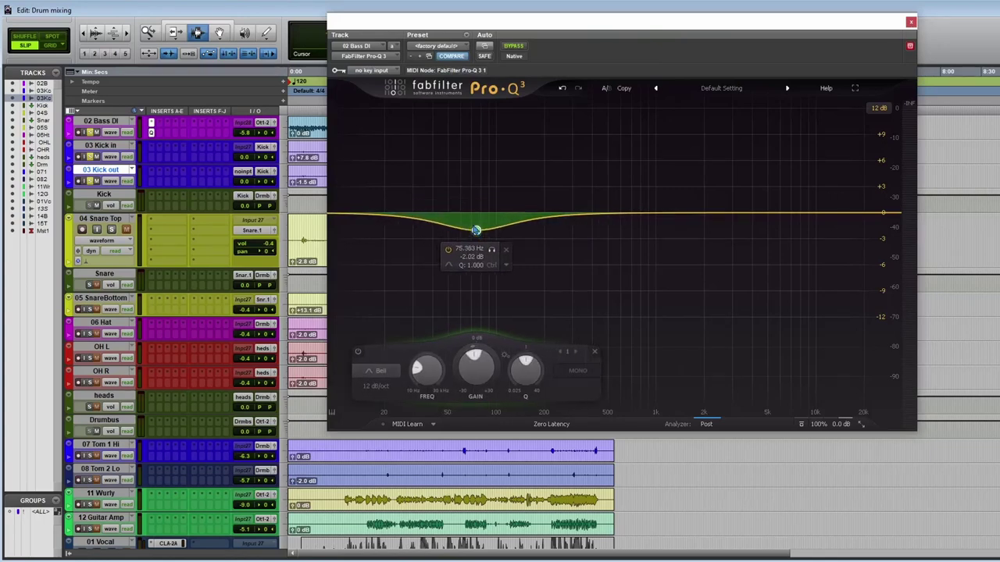
scroll(477, 231, "up", 10)
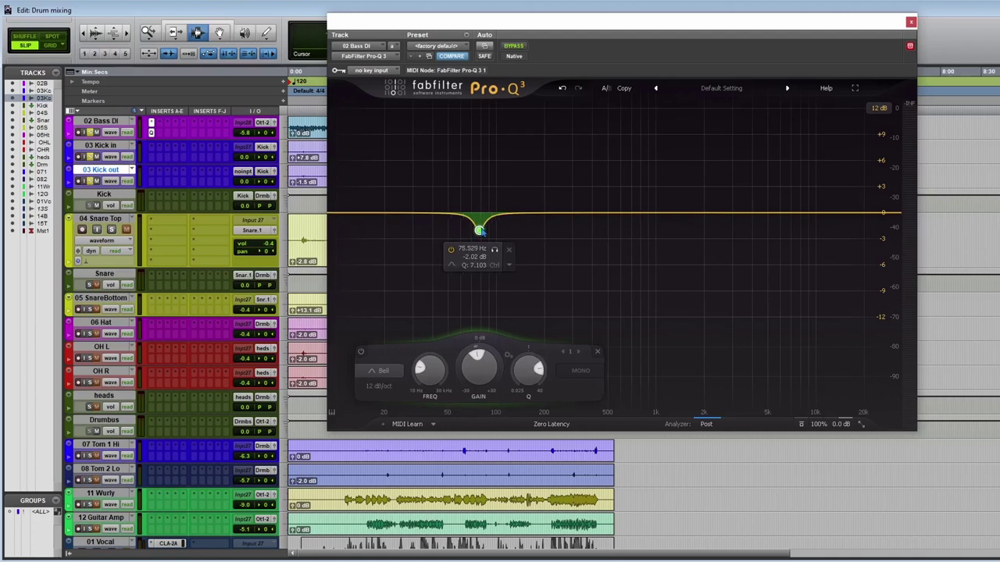
left_click_drag(480, 230, 500, 229)
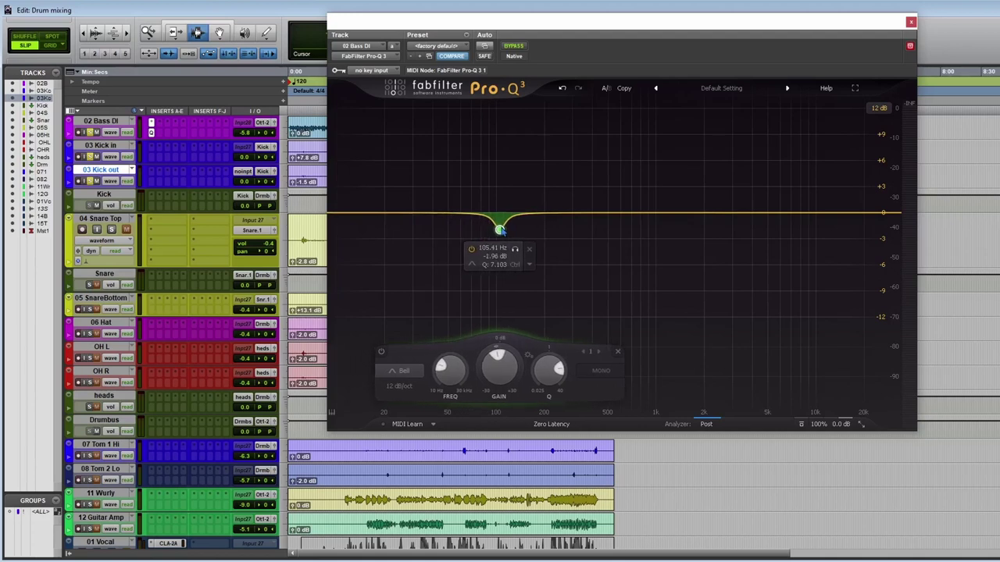
left_click_drag(499, 229, 495, 230)
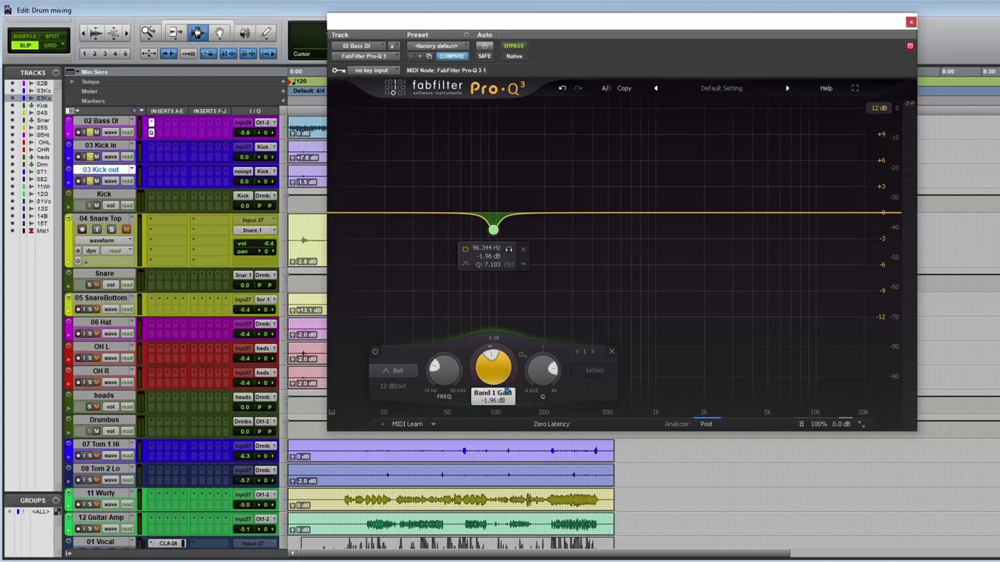
left_click_drag(483, 354, 479, 359)
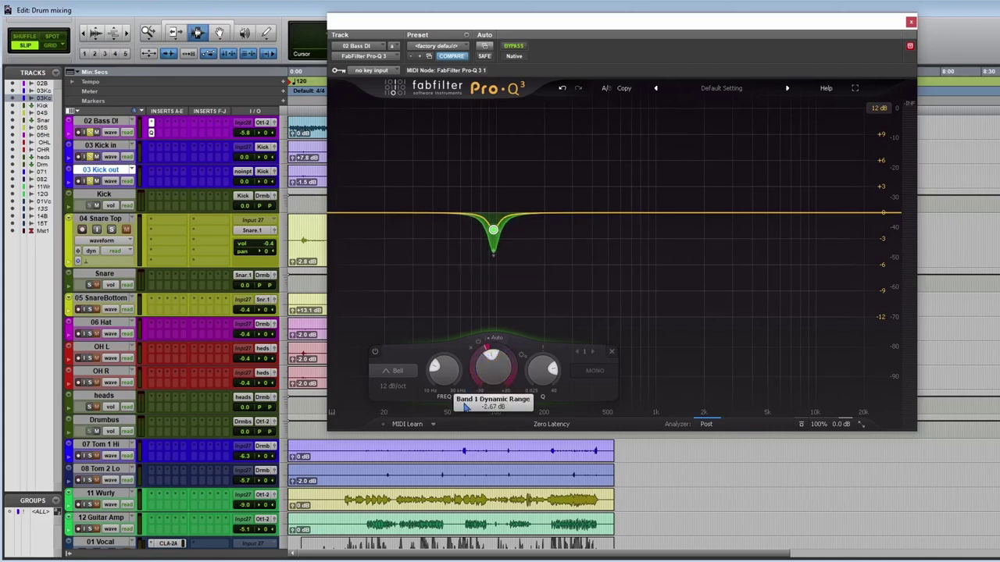
key("space")
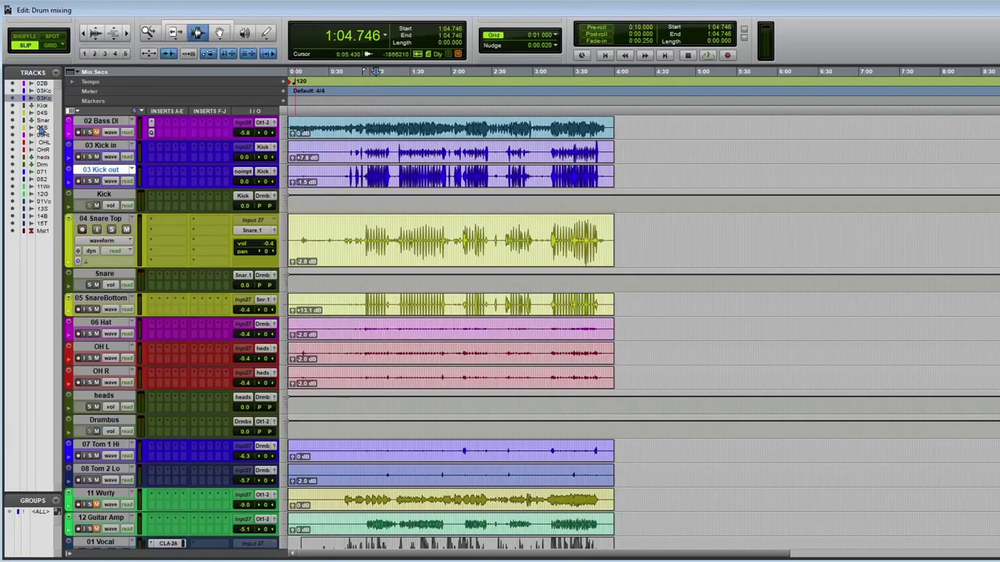
Close the Pro-Q 3 window and zoom the timeline in to fit the regions
left_click(151, 133)
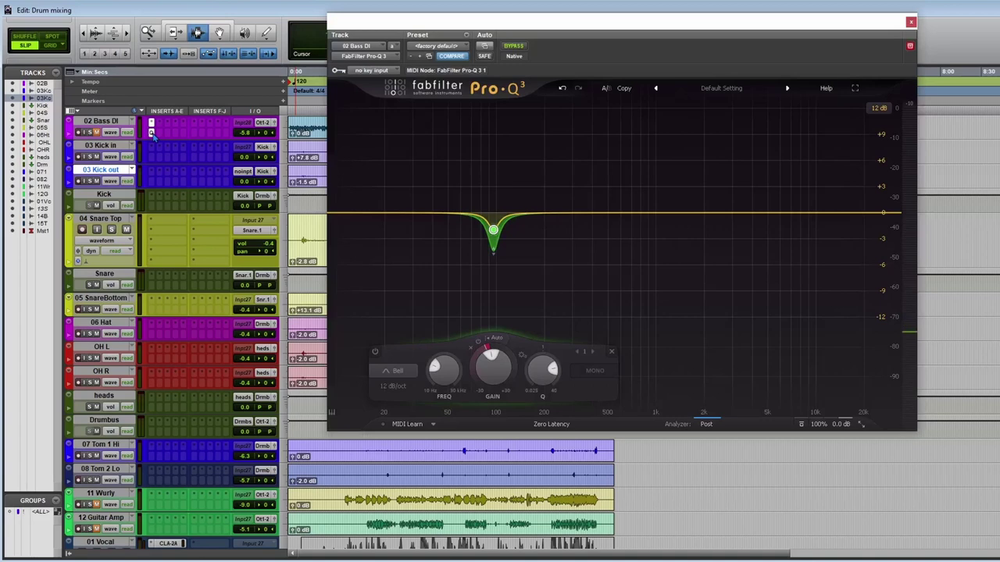
left_click(152, 133)
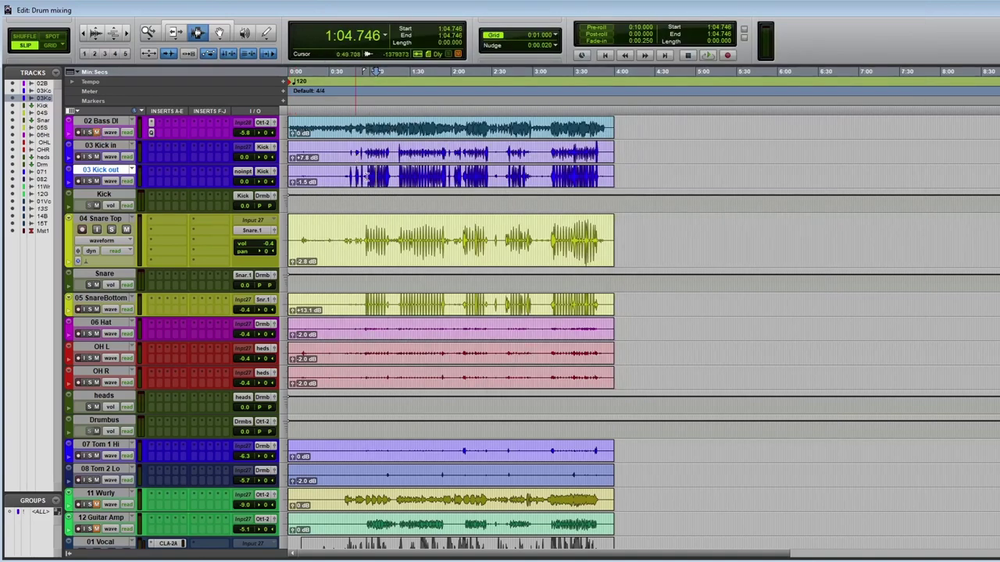
left_click_drag(357, 178, 524, 434)
left_click(374, 162)
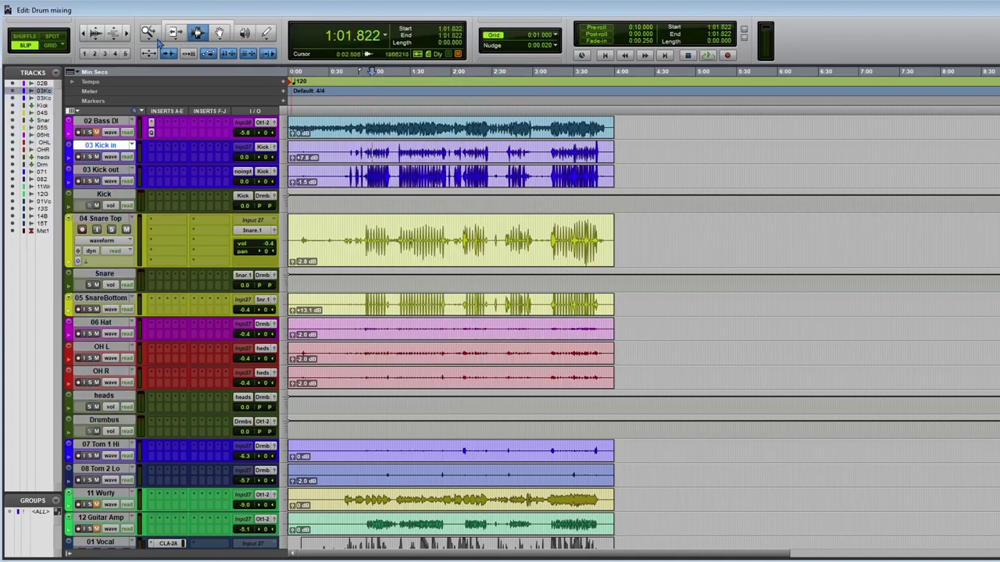
left_click_drag(695, 221, 268, 283)
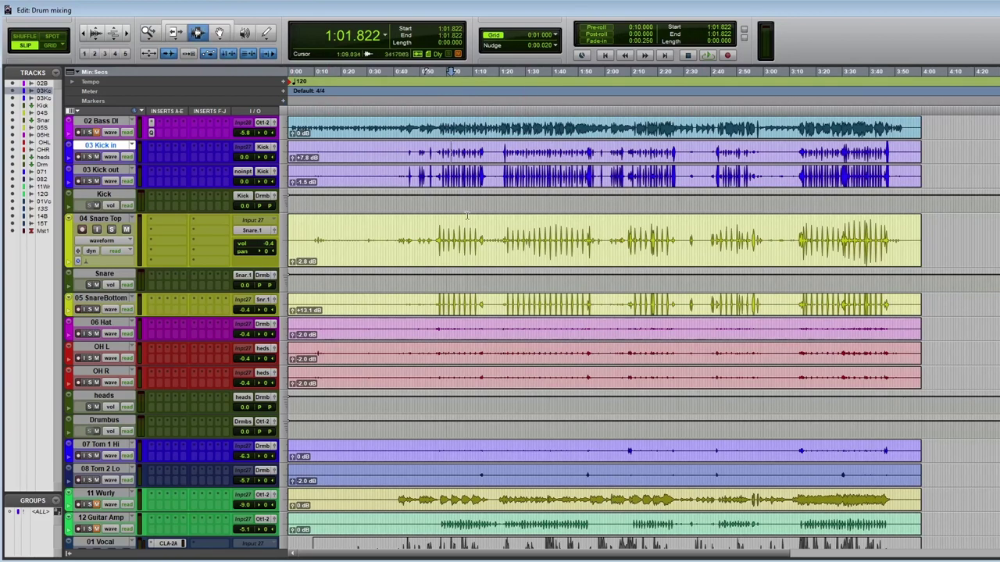
Solo 03 Kick in, play from 0:57.851, and open the Kick track's output window
left_click(446, 160)
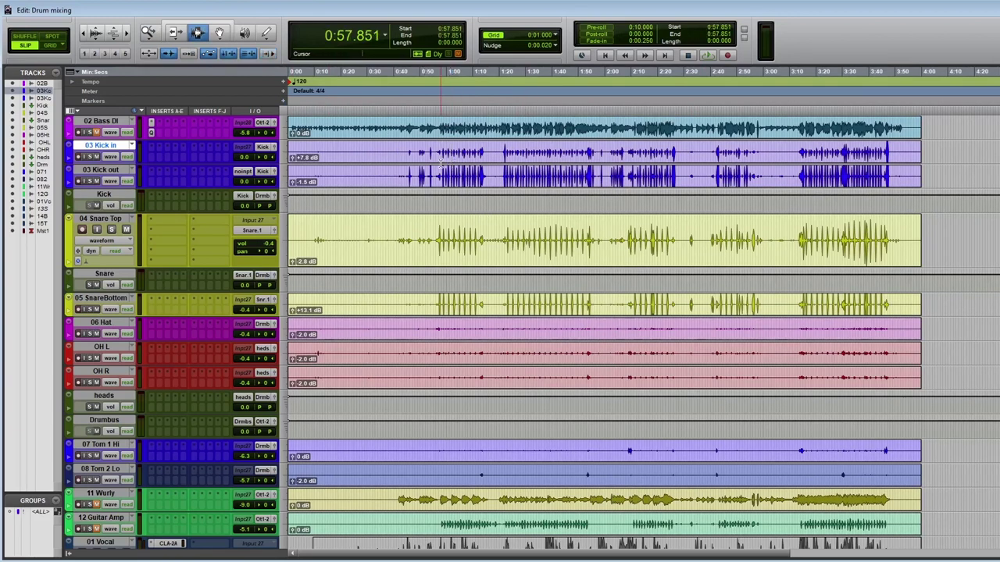
left_click(91, 157)
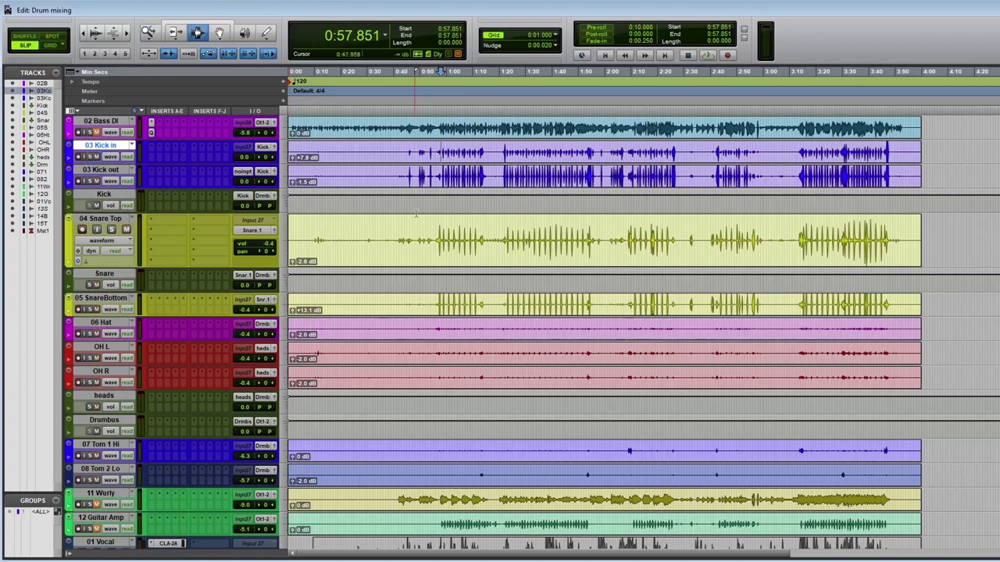
key("space")
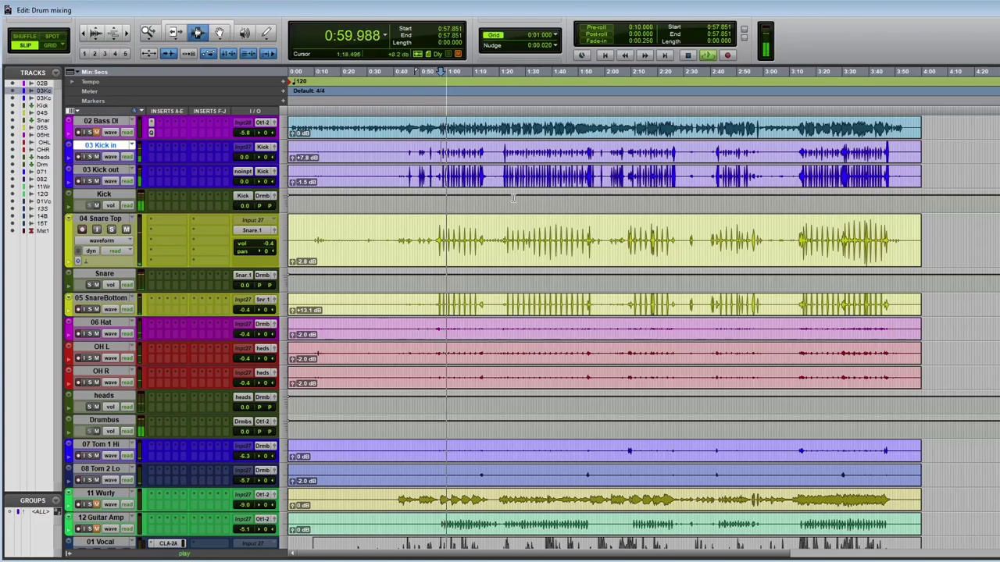
left_click(269, 201)
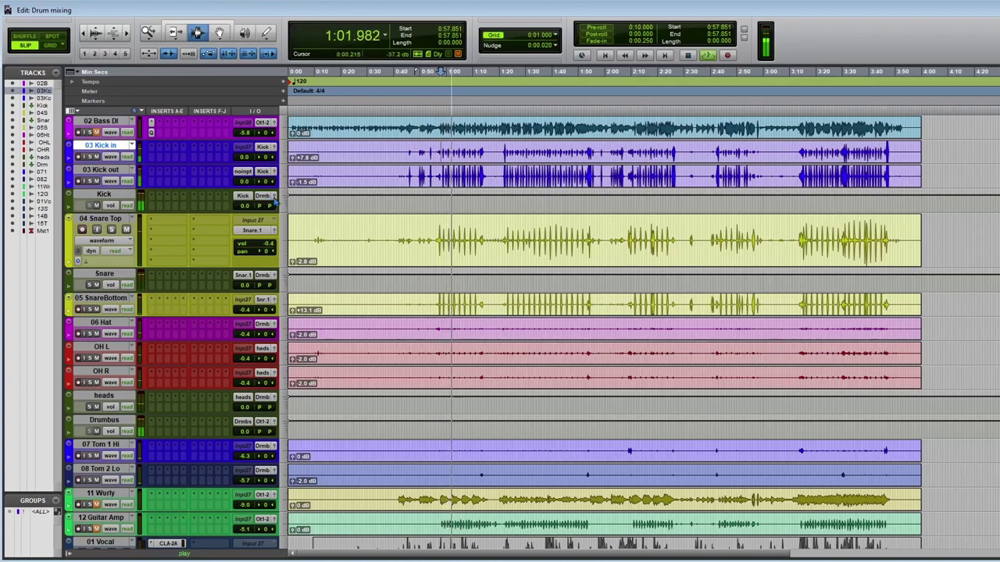
key("ctrl+[")
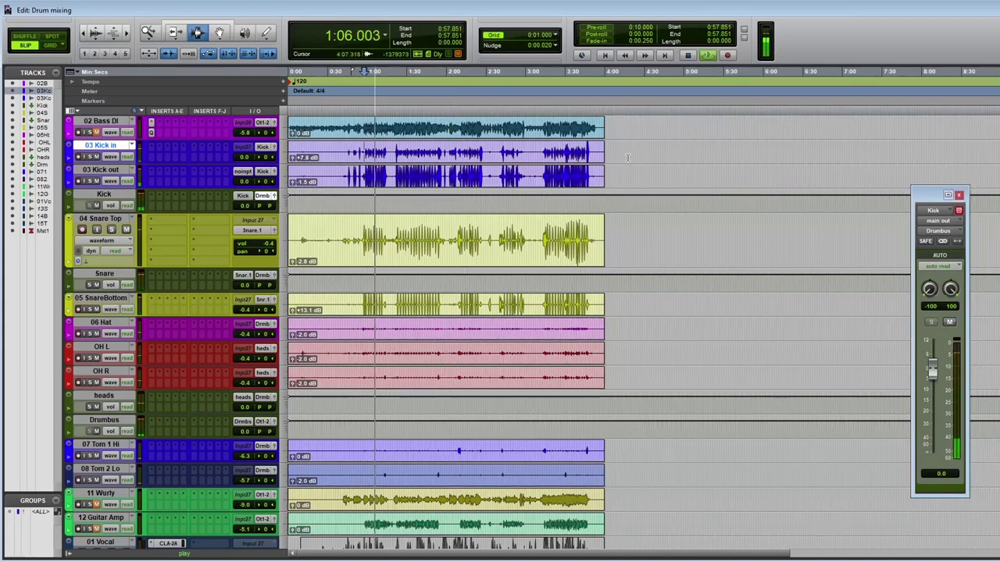
Lower clip gain 4.5 dB on the Kick in through SnareBottom clips, then play from about 1:03
left_click_drag(653, 150, 81, 382)
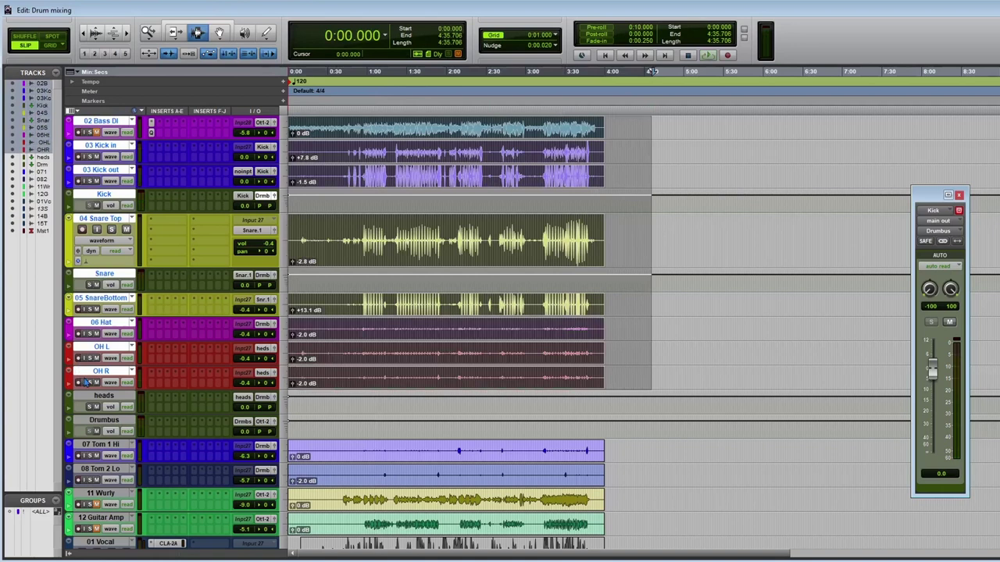
left_click_drag(649, 156, 131, 310)
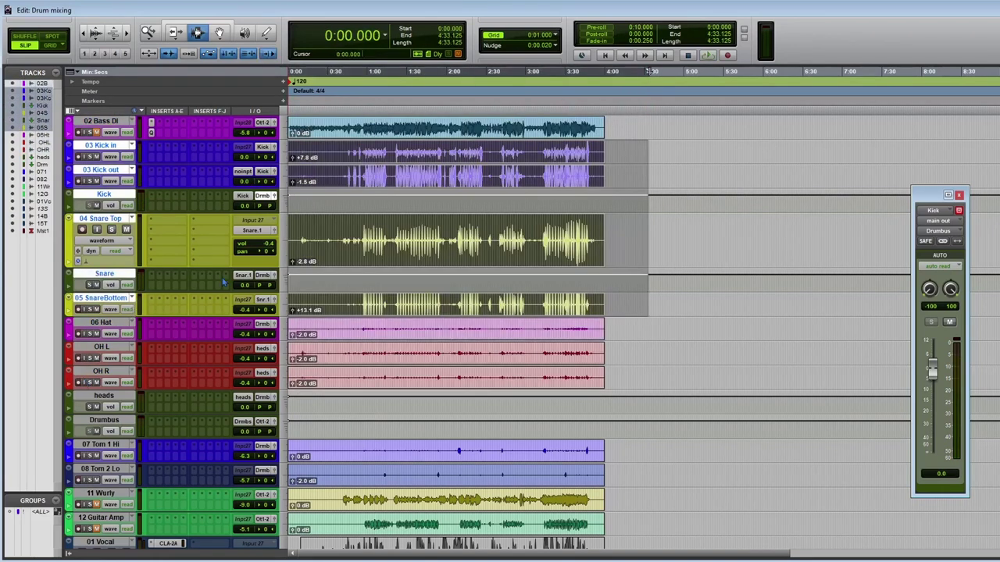
key("alt+f")
key("Down")
key("Down")
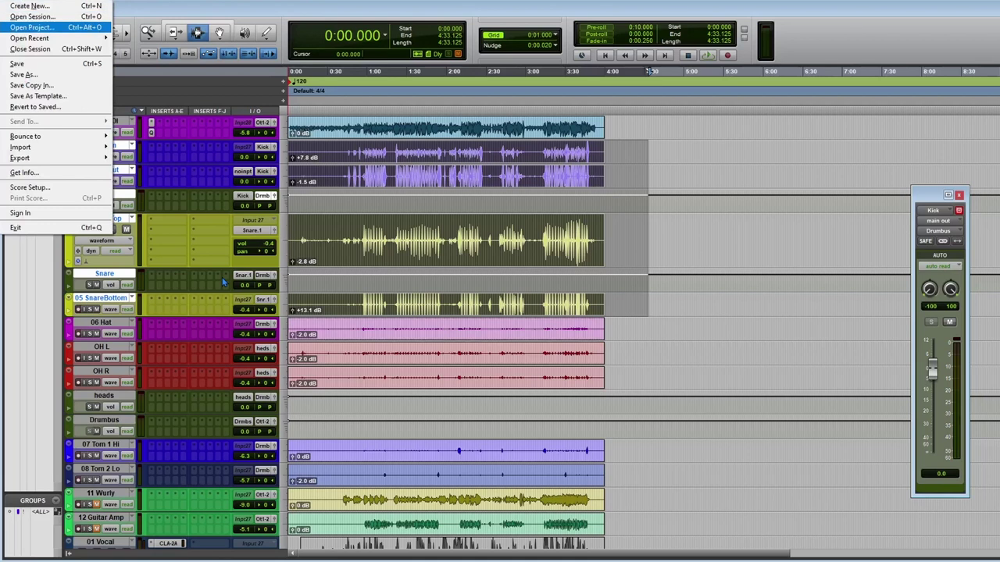
key("Escape")
left_click_drag(693, 153, 273, 309)
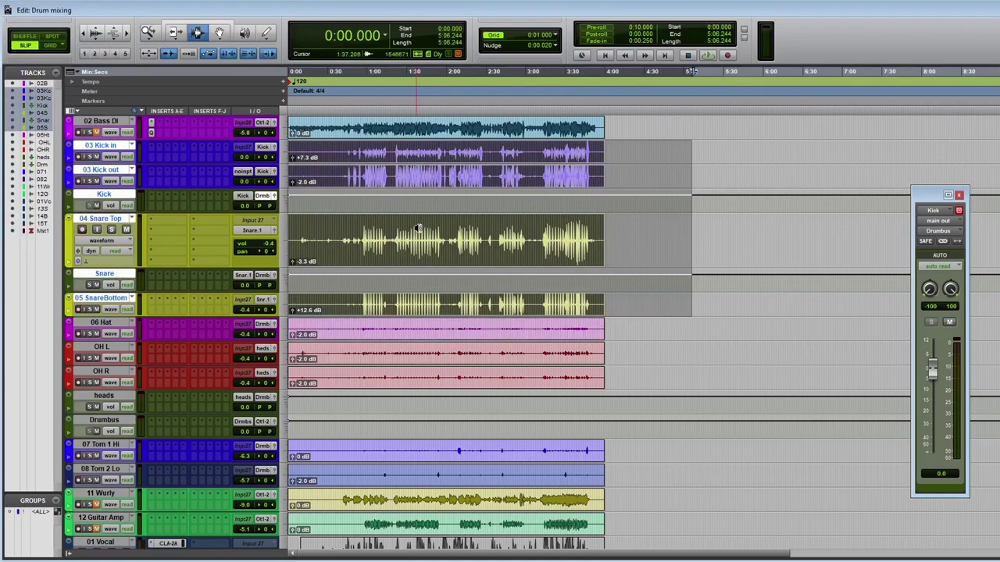
key("ctrl+shift+Down")
key("ctrl+shift+Down")
key("ctrl+shift+Down")
key("ctrl+shift+Down")
key("ctrl+shift+Down")
key("ctrl+shift+Down")
key("ctrl+shift+Down")
key("ctrl+shift+Down")
key("ctrl+shift+Down")
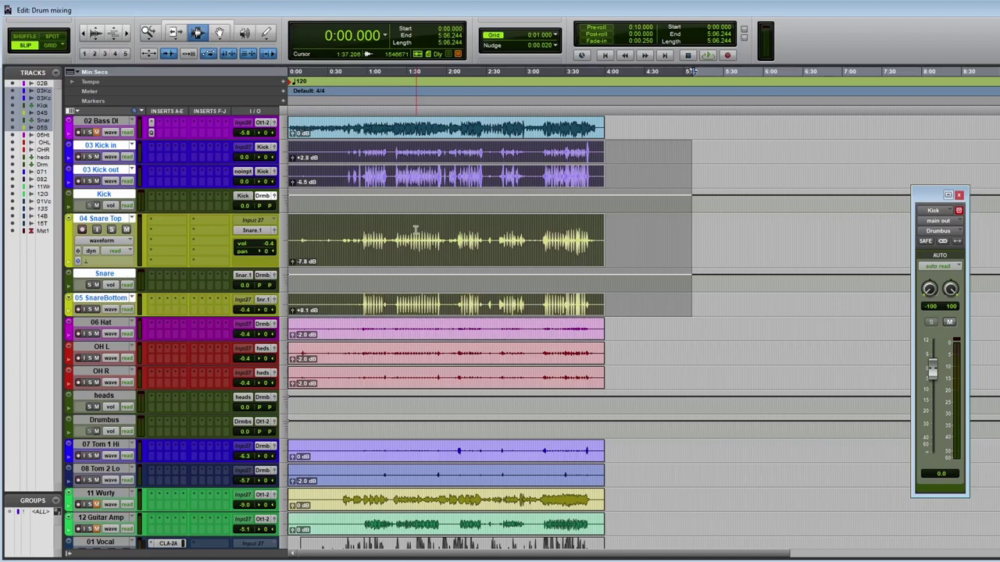
left_click(373, 190)
key("space")
Show Master 1's output fader and raise it to +5.5 dB
scroll(373, 191, "down", 5)
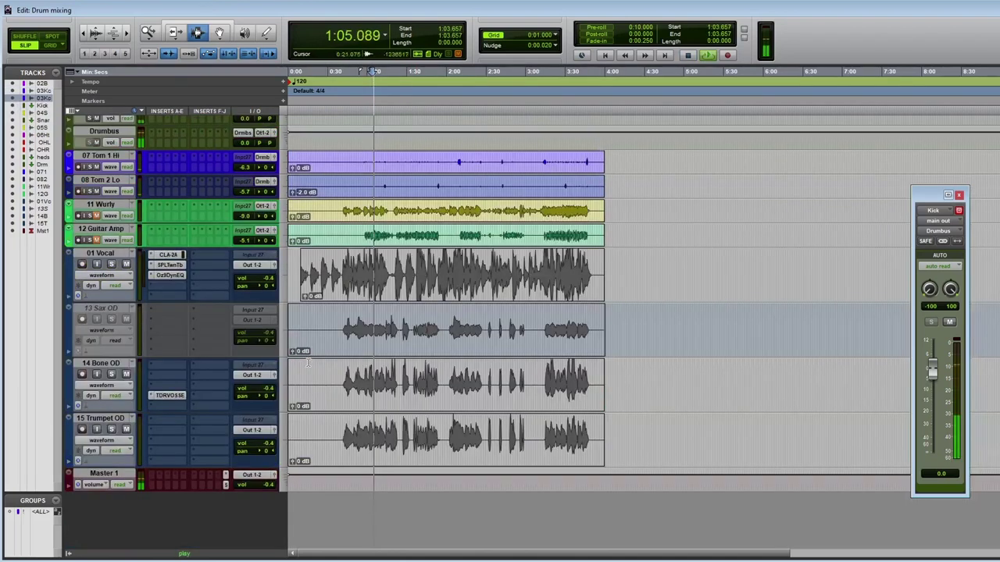
left_click(275, 480)
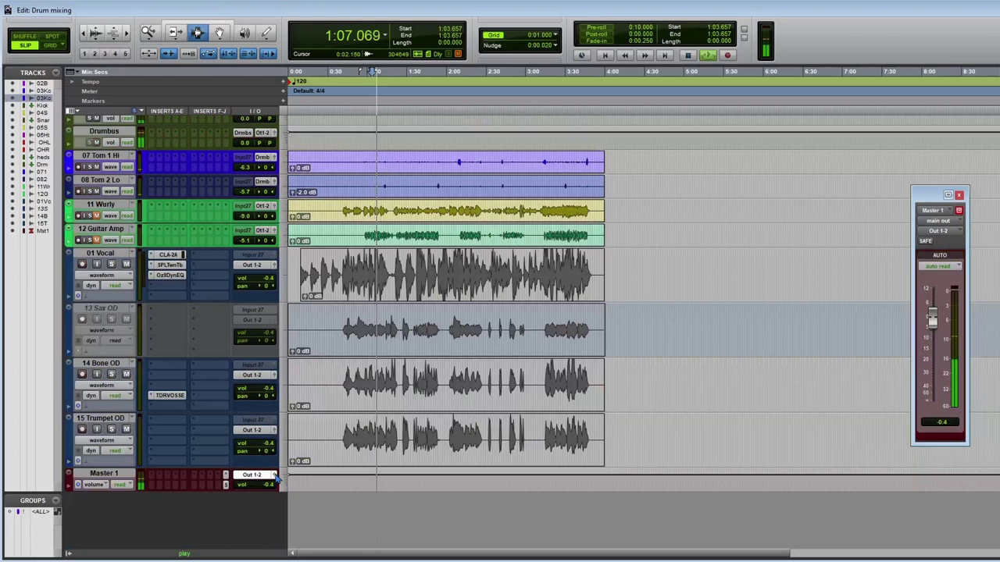
left_click_drag(932, 318, 932, 308)
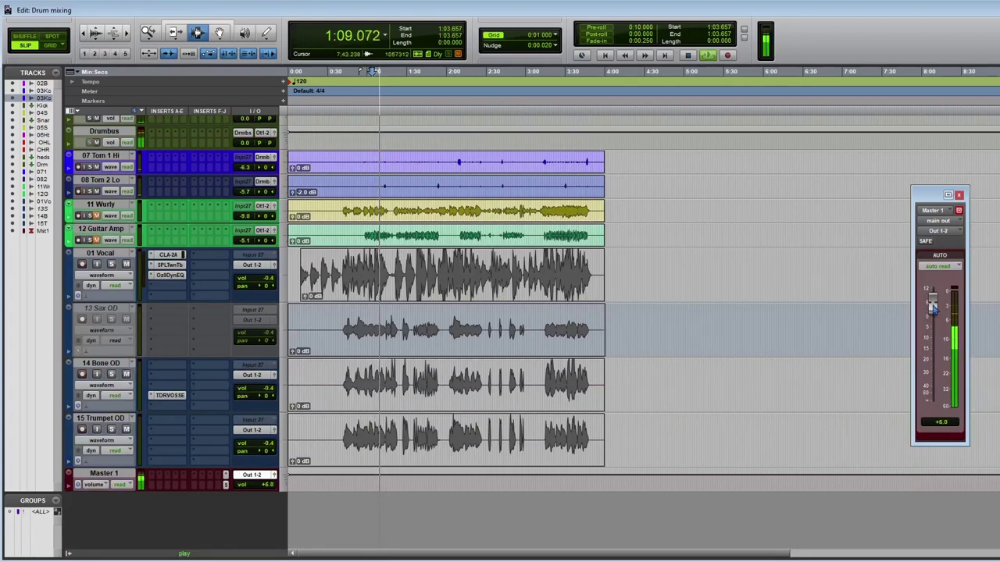
scroll(388, 250, "up", 5)
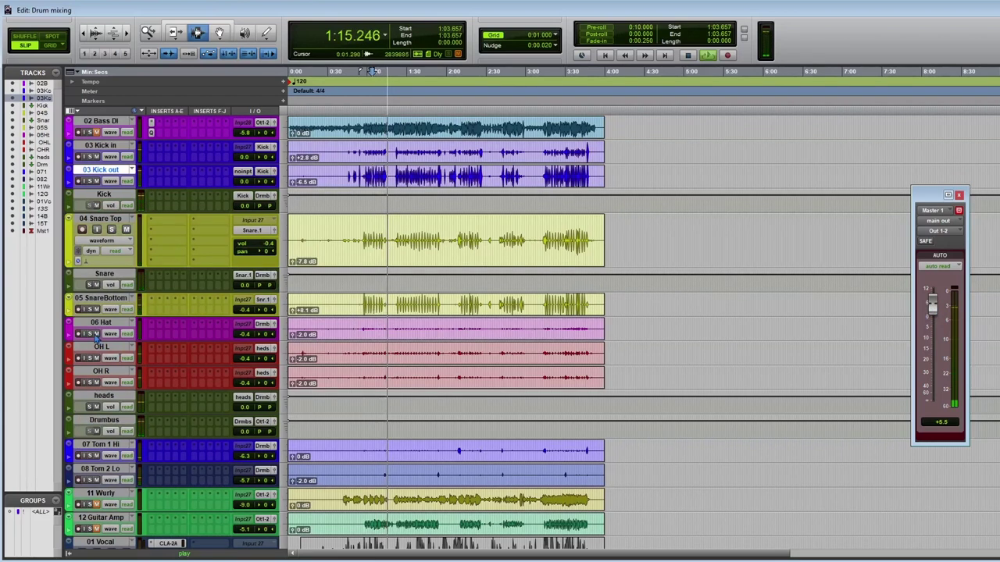
Set 06 Hat clip gain to +0.1 dB, pan OH L/OH R hard apart, and spread the toms (51 left, 27 right)
left_click_drag(293, 335, 294, 339)
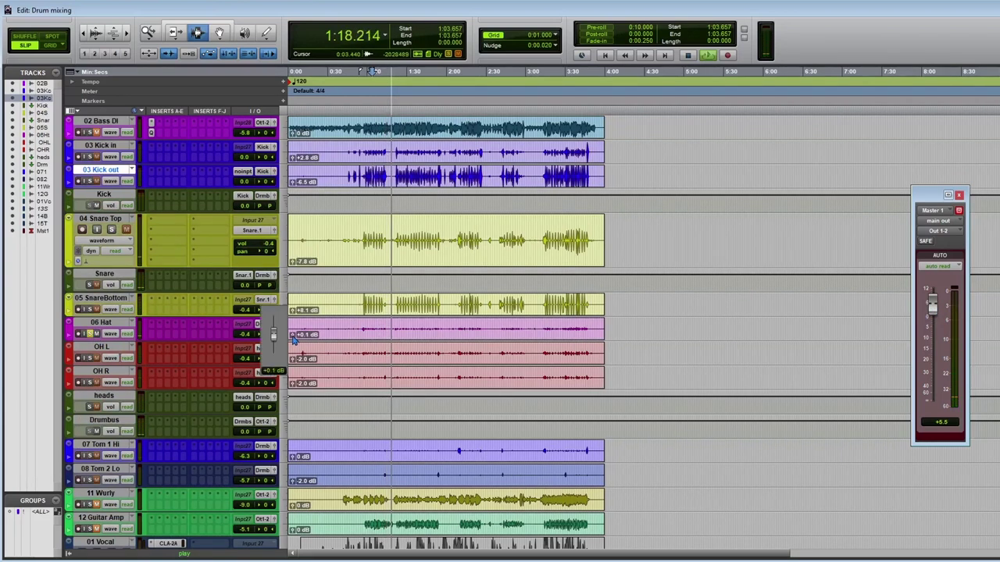
left_click(244, 341)
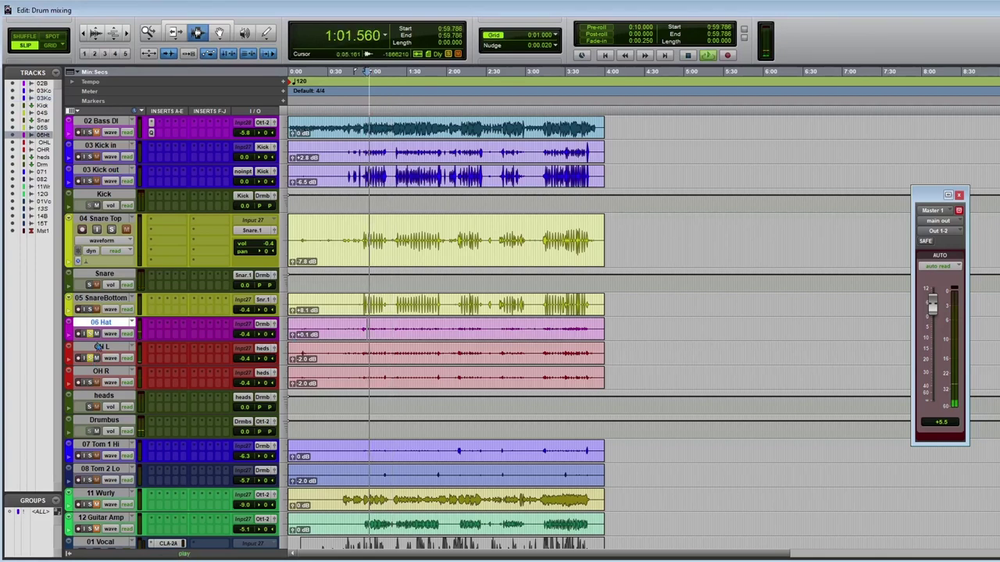
left_click_drag(270, 361, 277, 366)
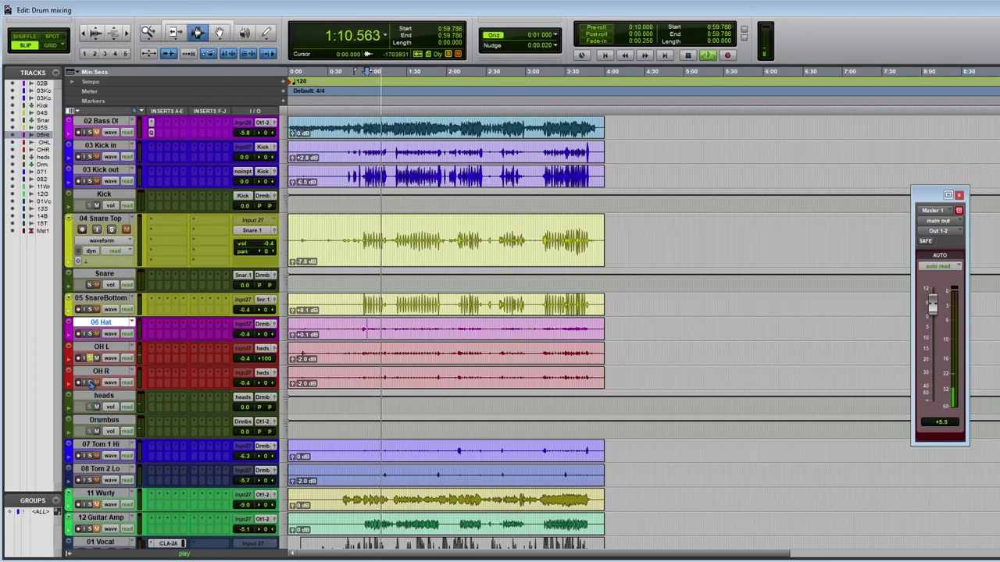
left_click_drag(270, 383, 277, 386)
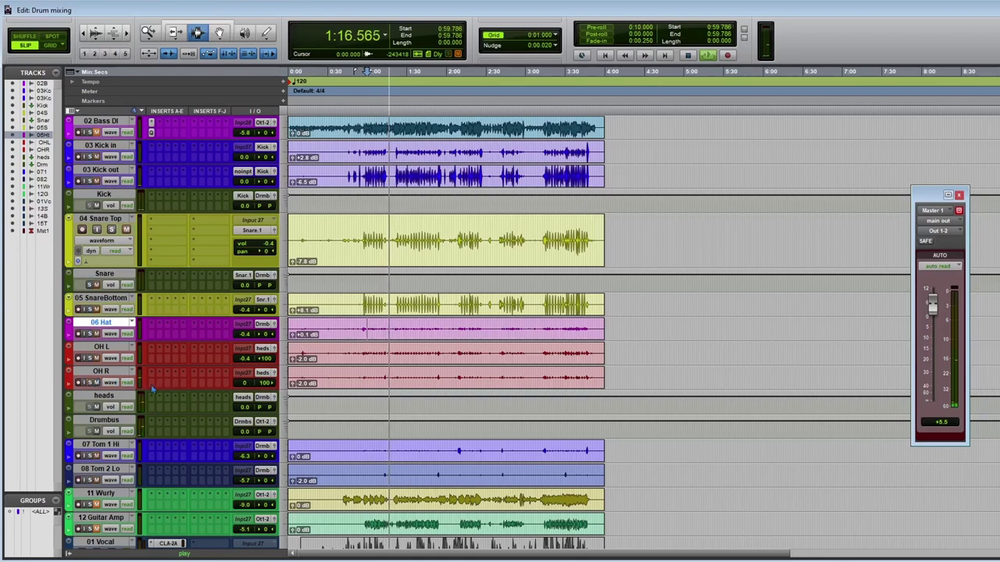
left_click_drag(245, 383, 248, 388)
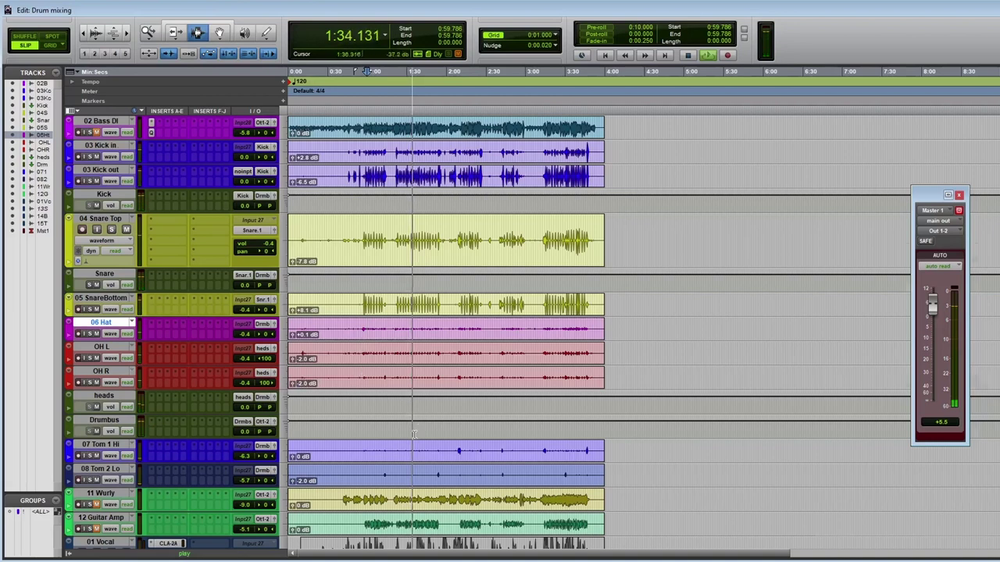
scroll(408, 431, "down", 2)
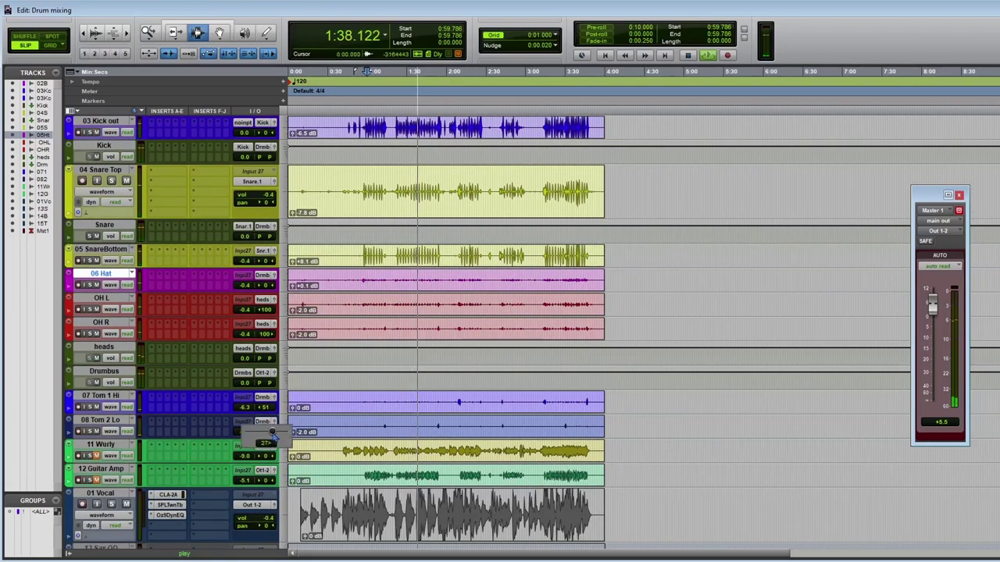
Loop the tom hits from 1:50.325 and bring 08 Tom 2 Lo up to -2.5 dB
left_click(437, 429)
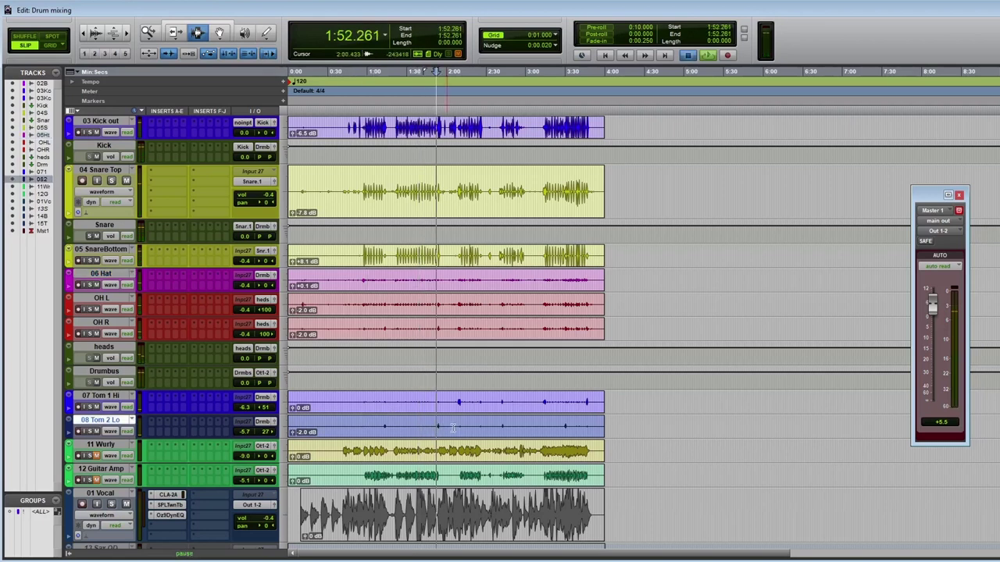
key("ctrl+]")
key("ctrl+]")
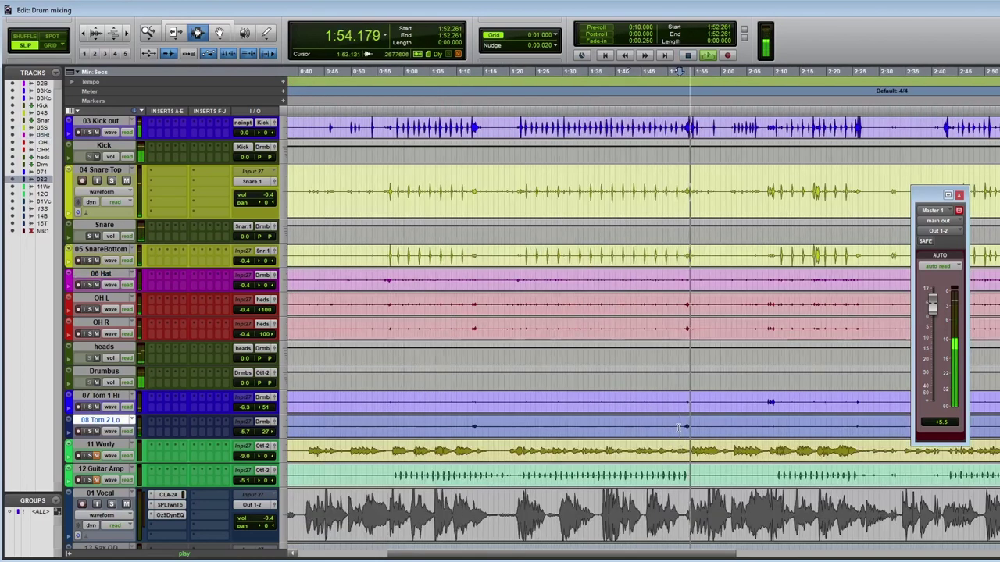
left_click(673, 390)
key("space")
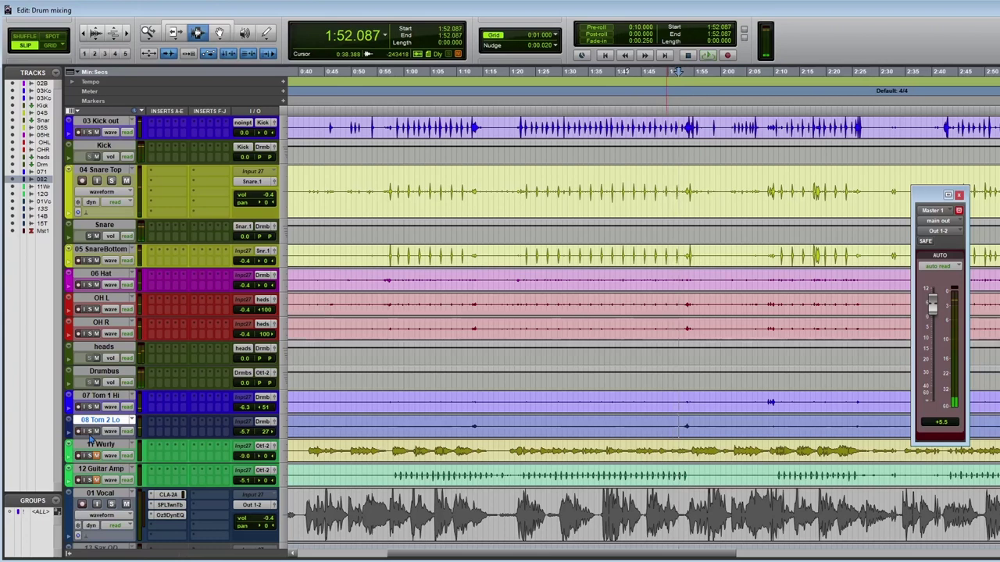
key("space")
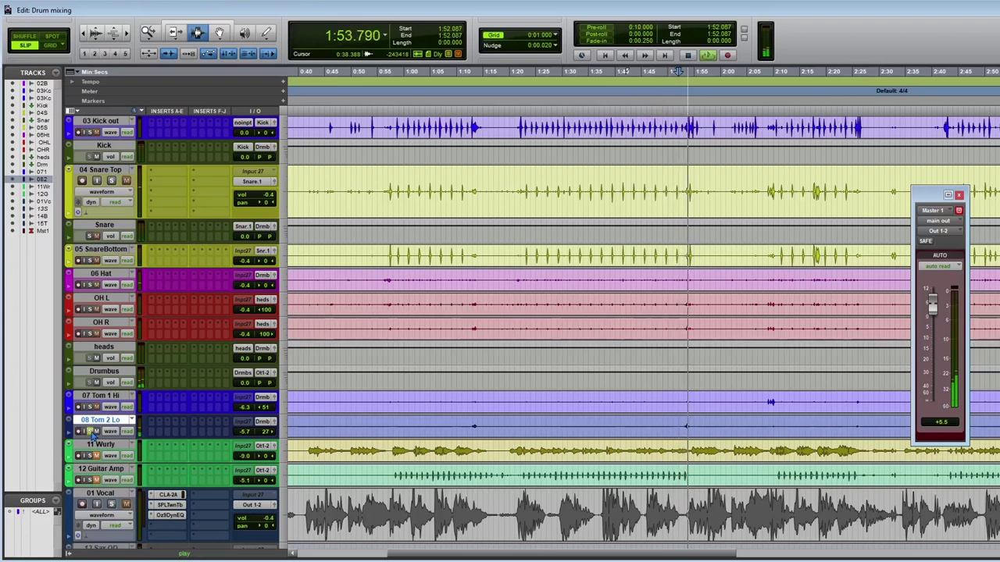
key("space")
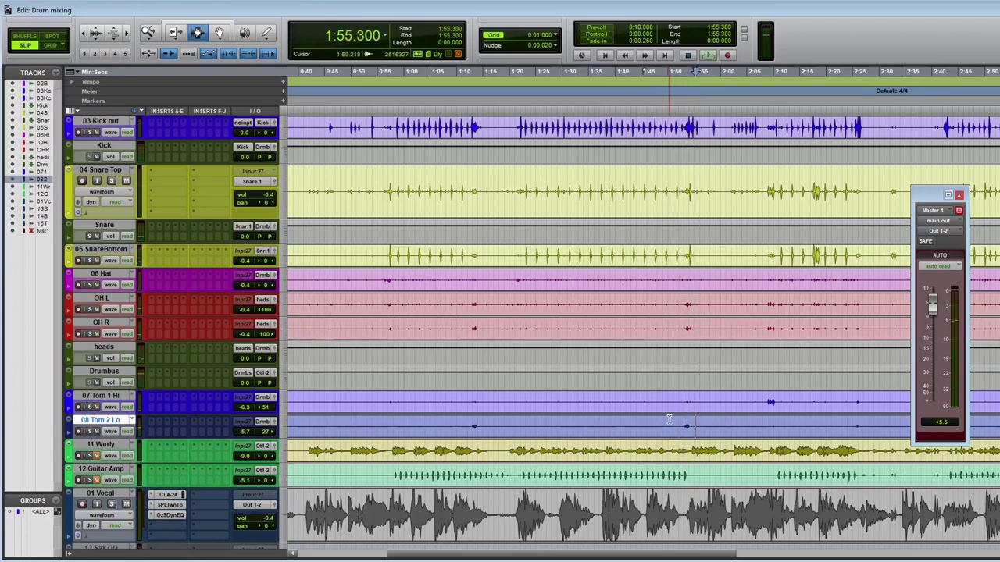
left_click(671, 358)
key("space")
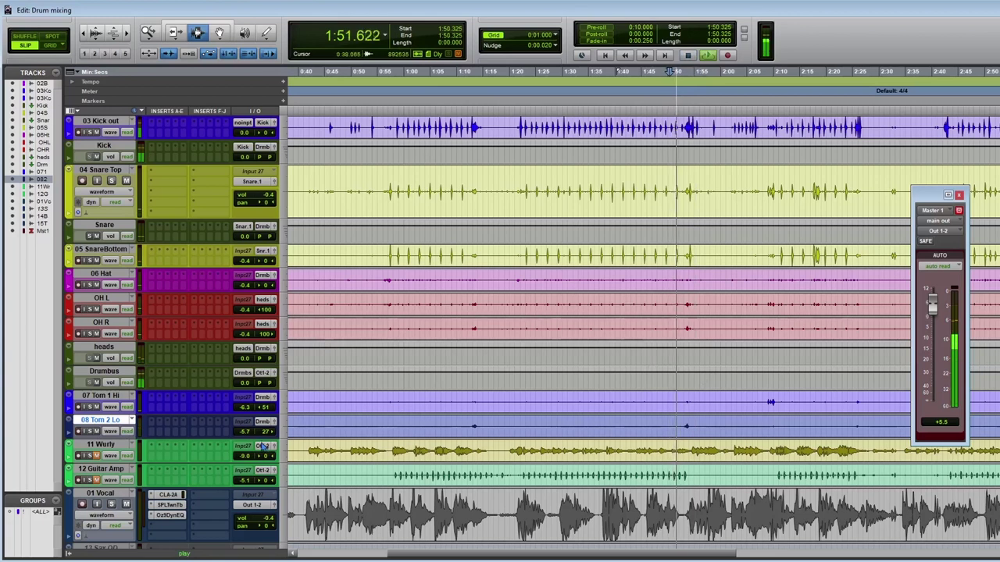
left_click_drag(244, 432, 245, 436)
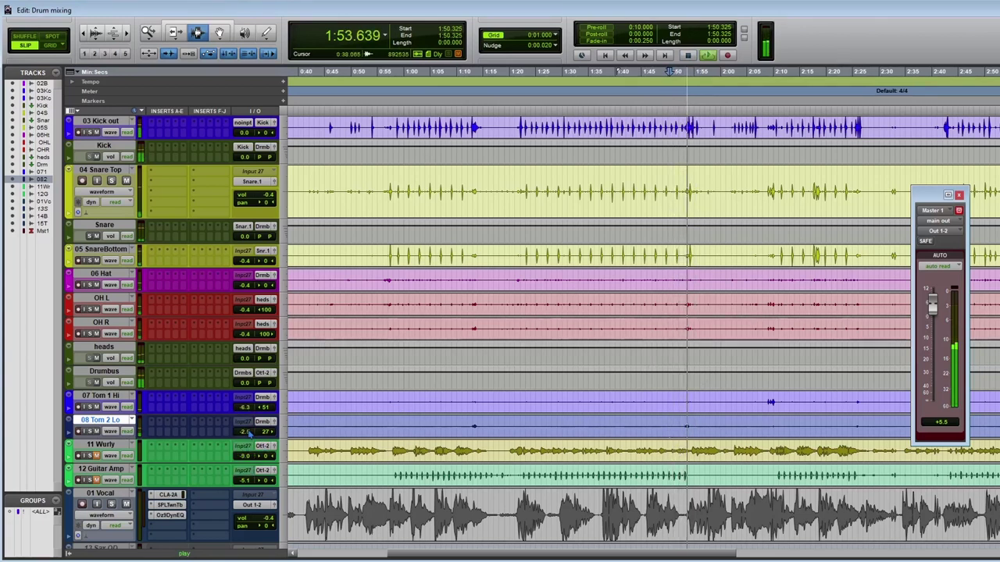
key("space")
Replay the 2:08 tom fill and pan 07 Tom 1 Hi further left to 73
left_click(765, 406)
key("space")
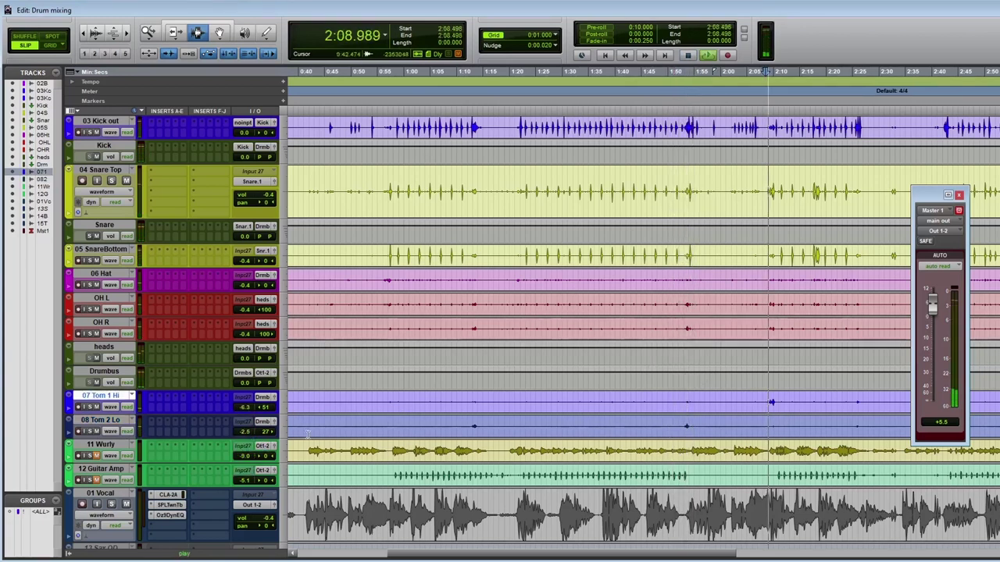
left_click_drag(264, 408, 266, 411)
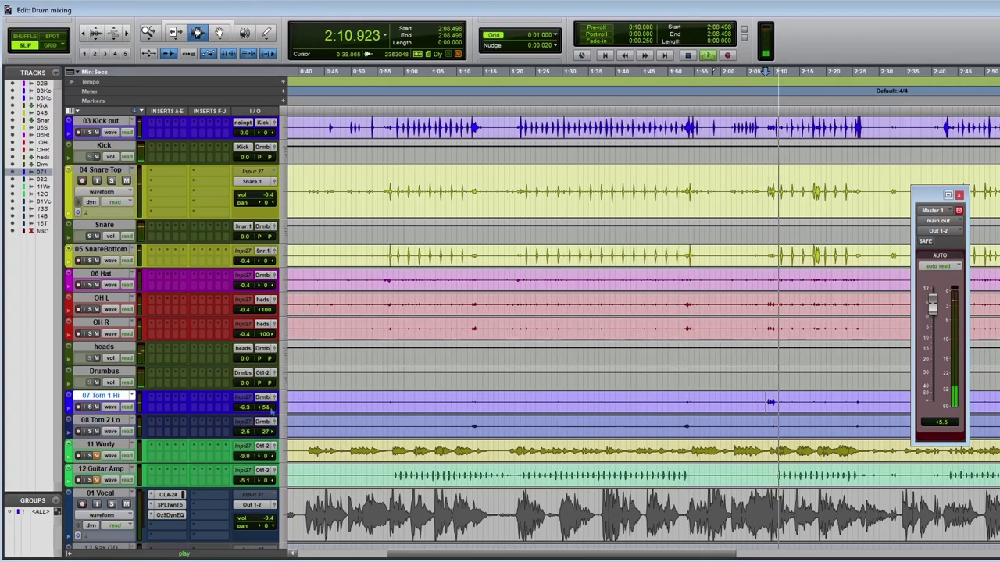
key("space")
key("space")
left_click(758, 257)
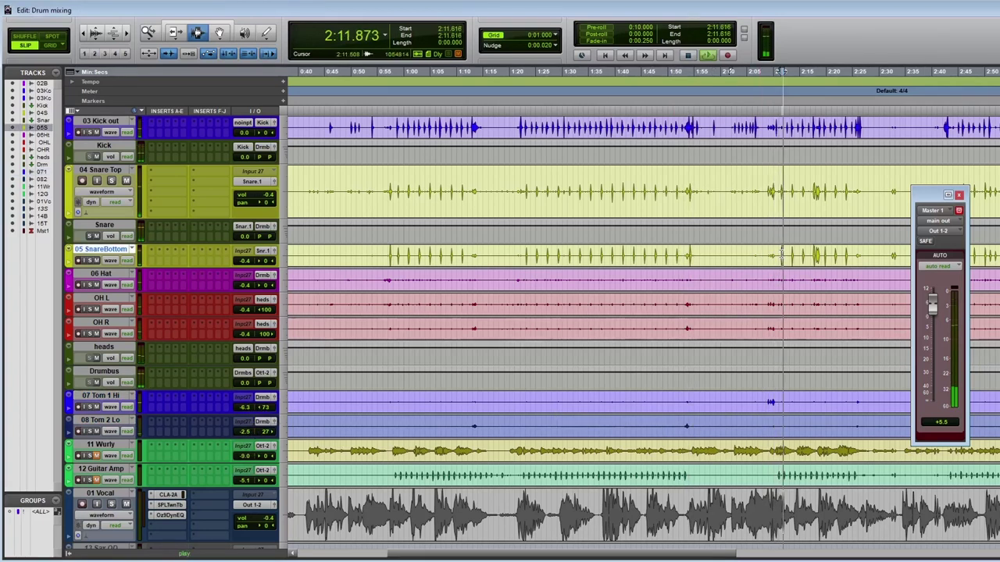
left_click(765, 278)
key("space")
key("space")
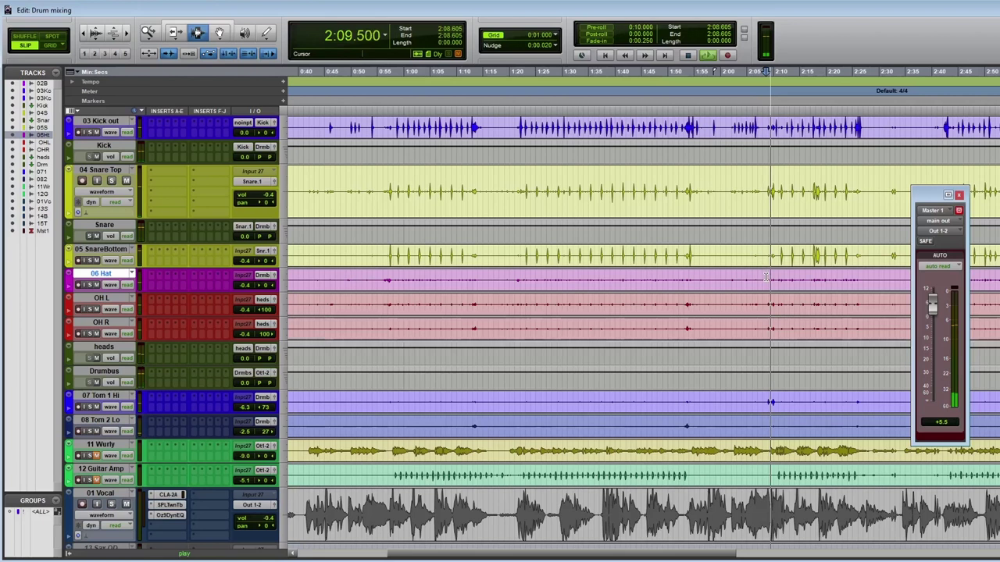
key("space")
left_click_drag(249, 412, 244, 407)
key("space")
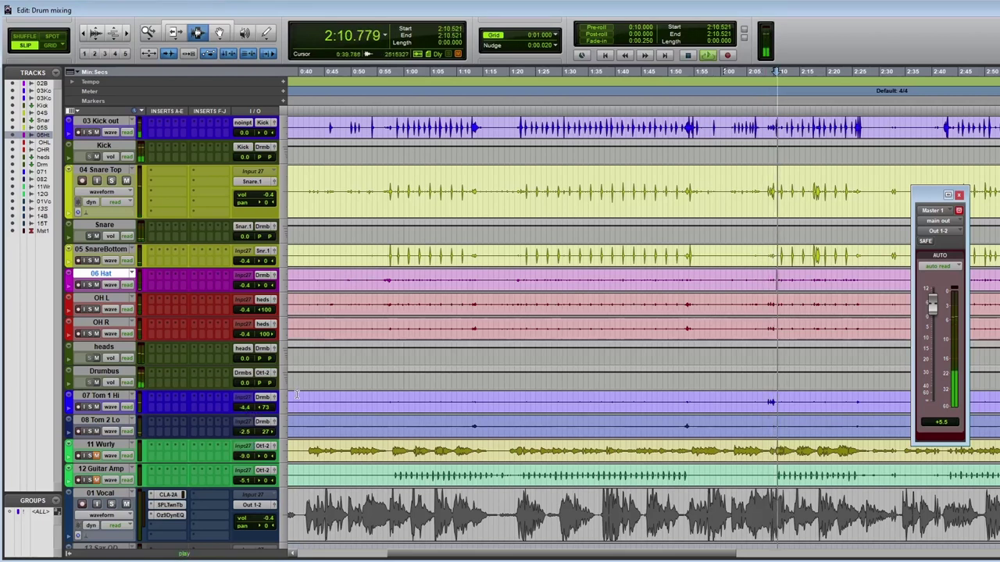
left_click(756, 401)
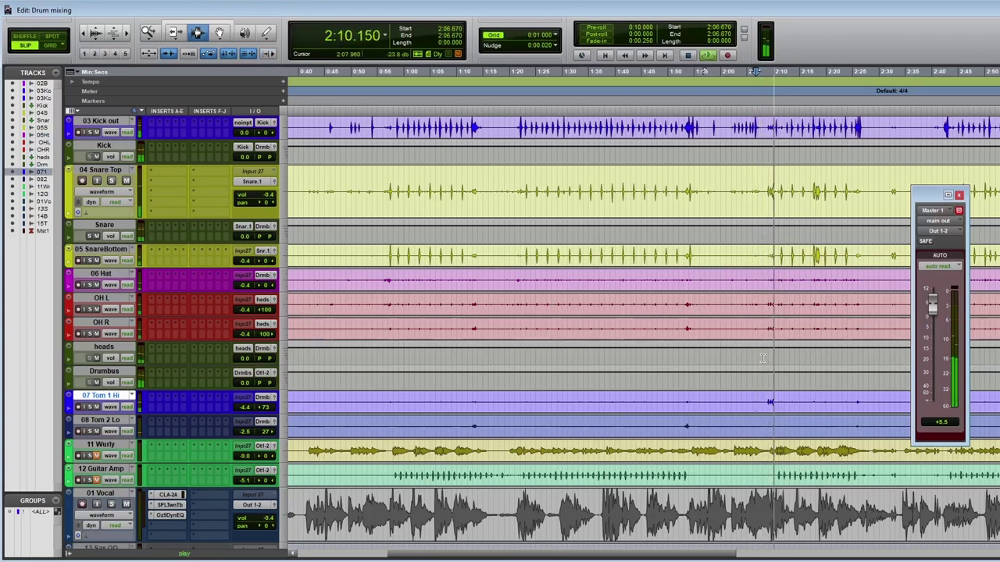
scroll(757, 328, "up", 2)
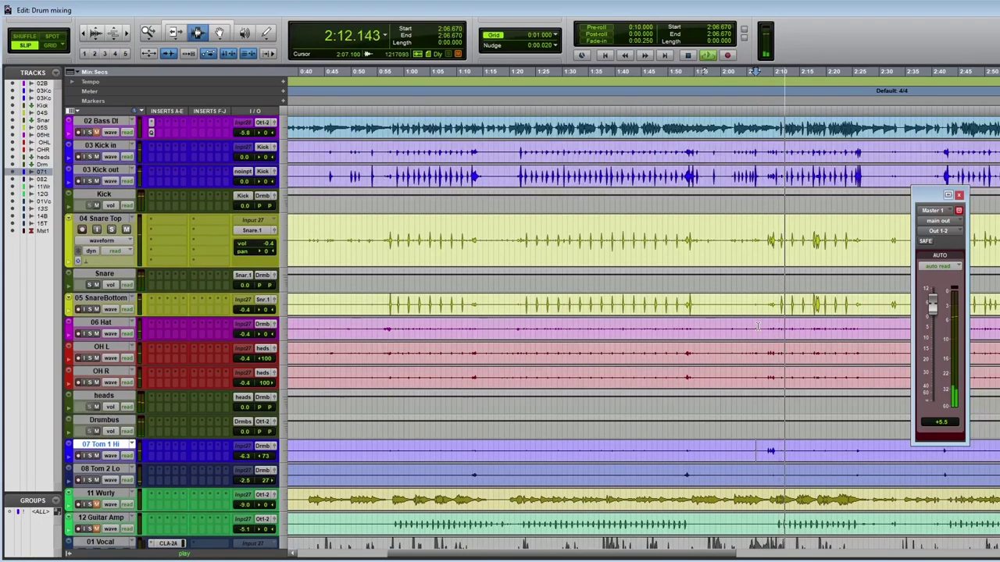
scroll(758, 326, "down", 3)
Set the edit point to 0:57, view the whole song, and solo 03 Kick in
key("space")
scroll(758, 326, "up", 3)
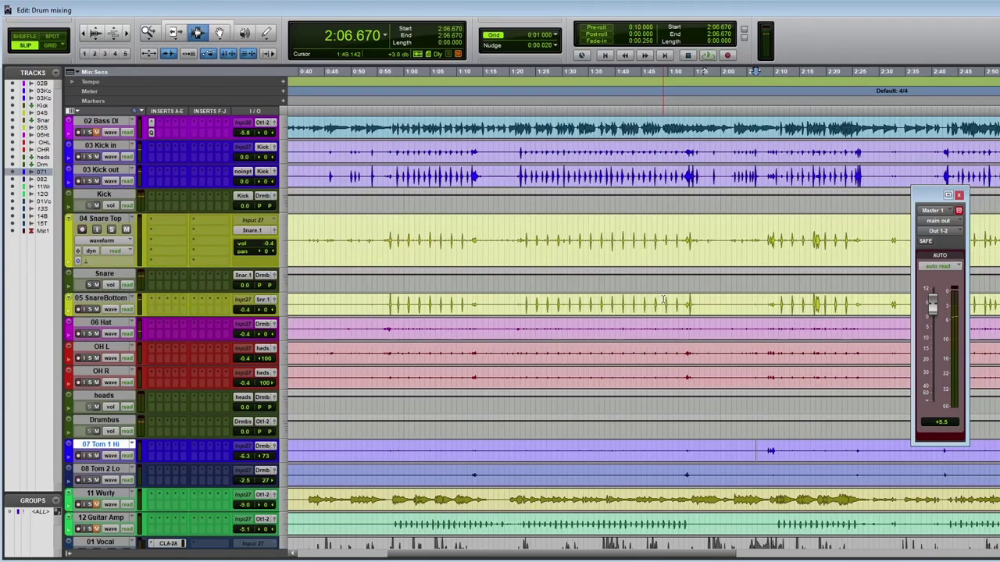
left_click(392, 182)
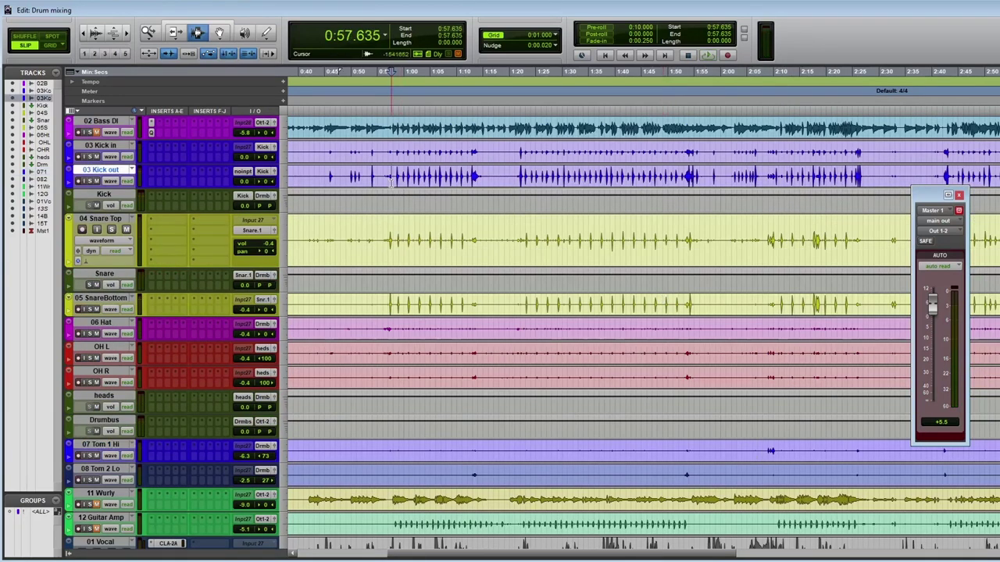
key("ctrl+bracketleft")
key("ctrl+bracketleft")
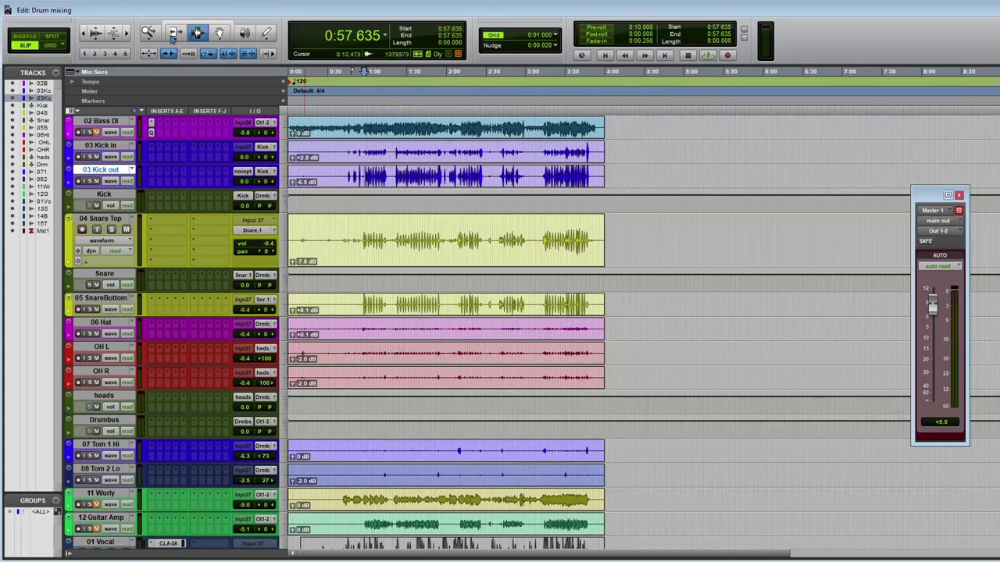
key("ctrl+bracketright")
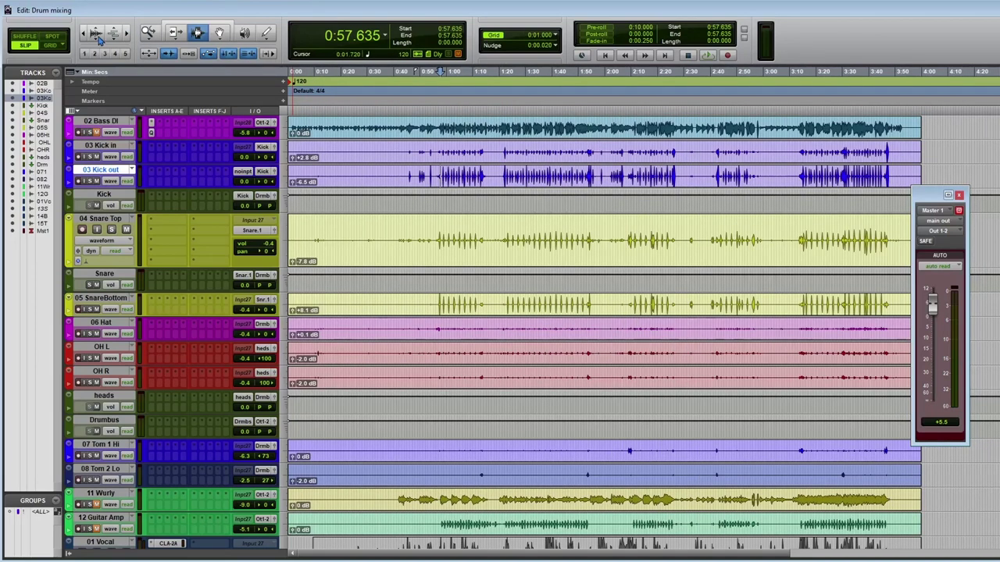
key("ctrl+bracketleft")
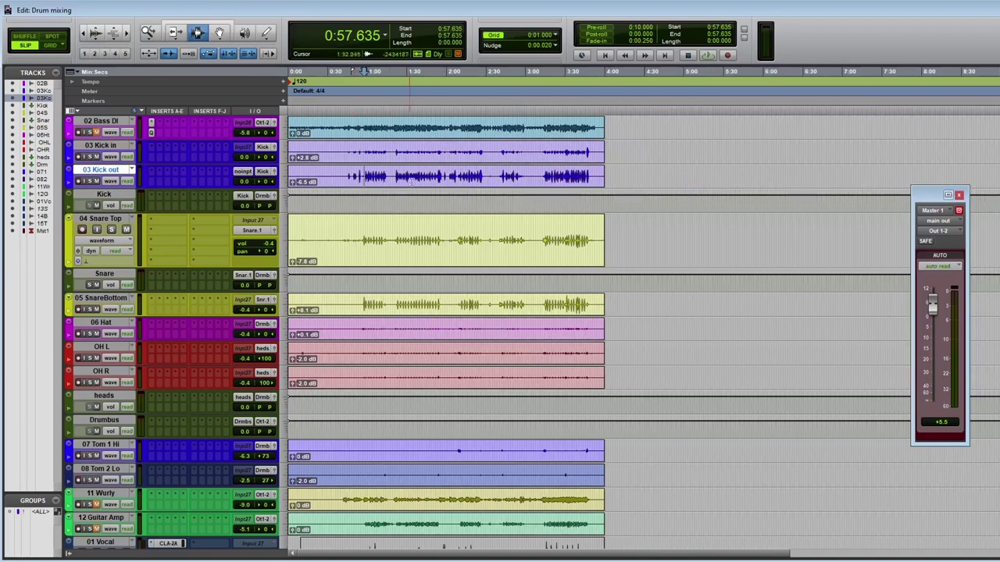
key("ctrl+bracketright")
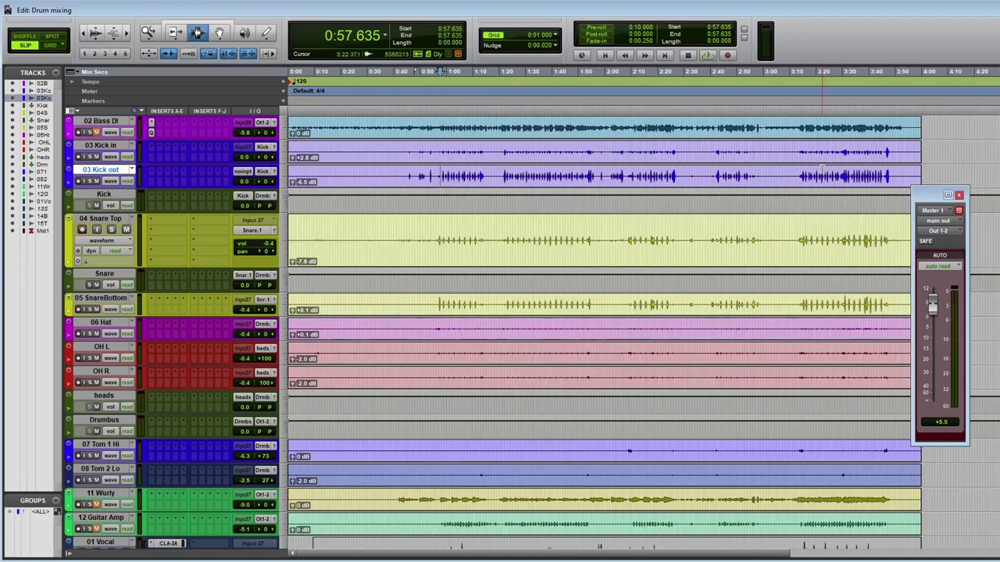
key("ctrl+bracketleft")
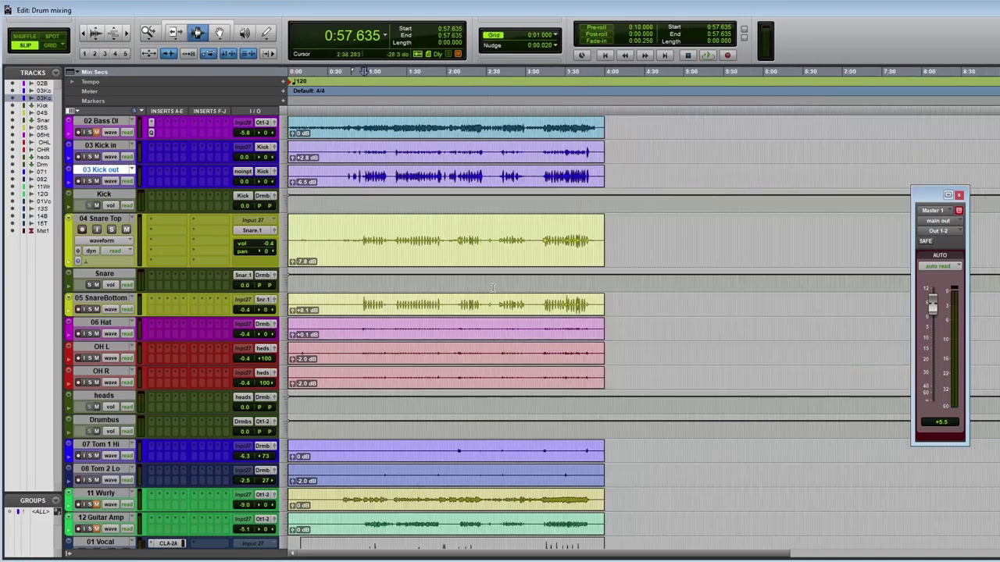
left_click(152, 200)
left_click(91, 157)
left_click(90, 157)
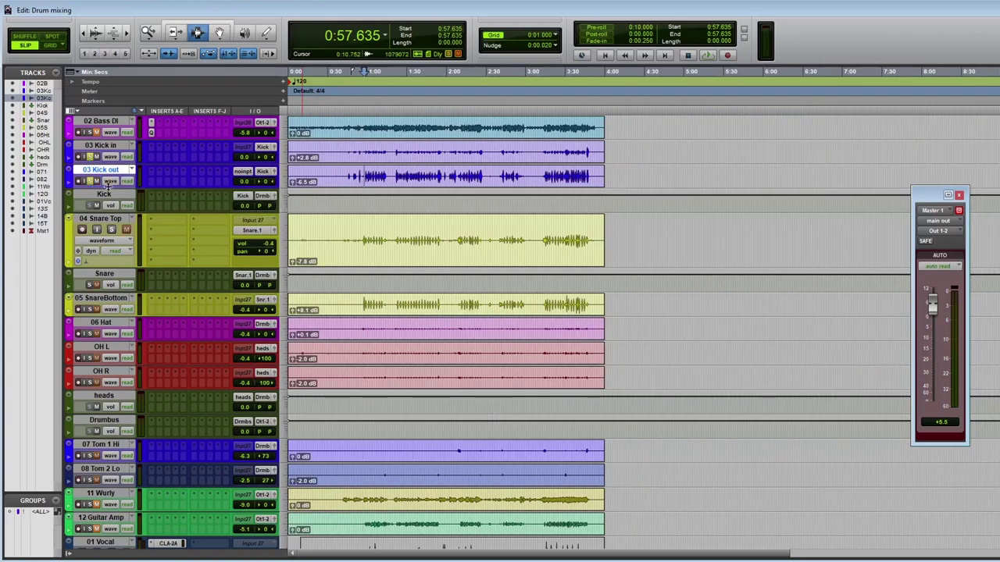
Insert Avid Dyn3 Compressor/Limiter on the Kick aux track
left_click(154, 201)
mouse_move(210, 215)
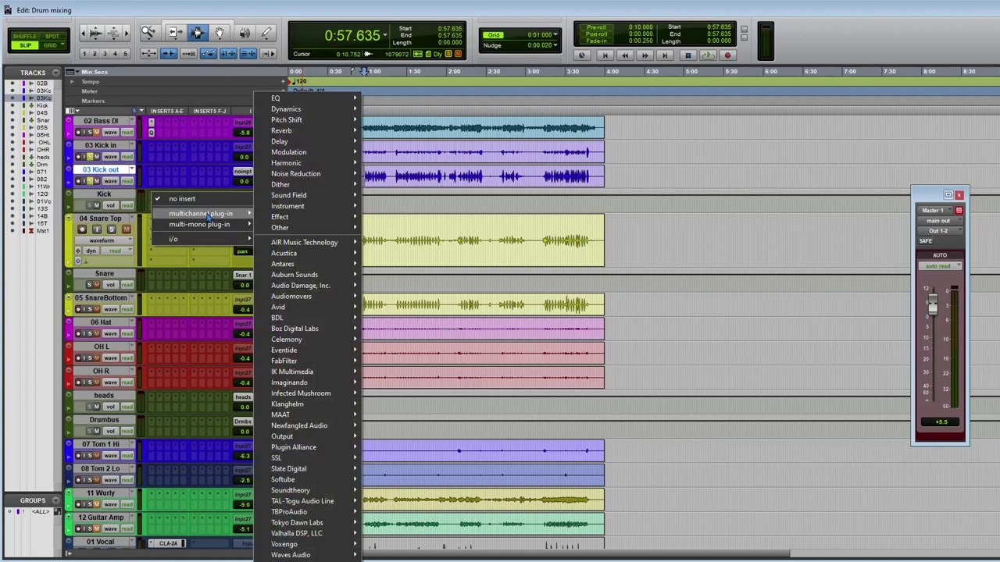
mouse_move(335, 312)
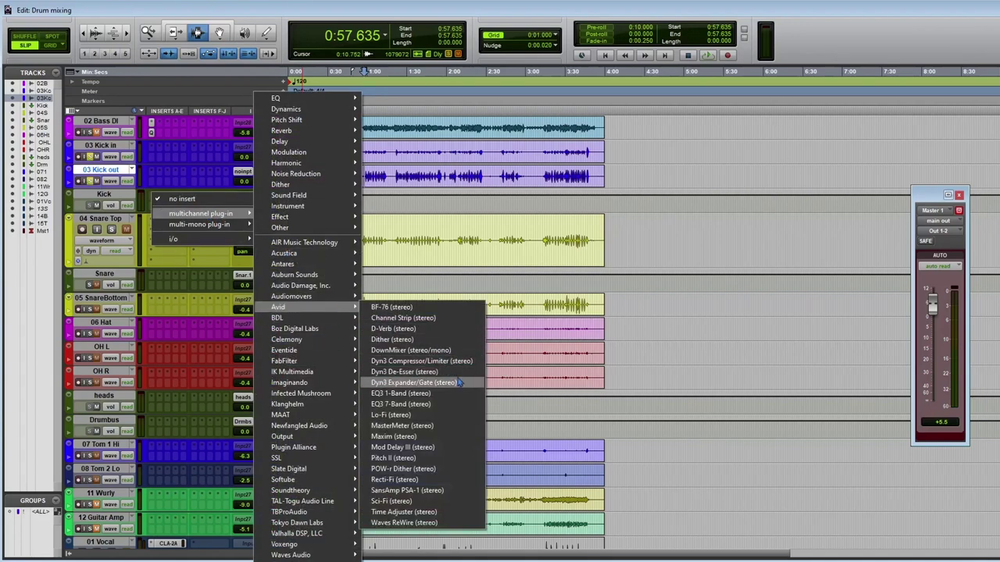
left_click(425, 361)
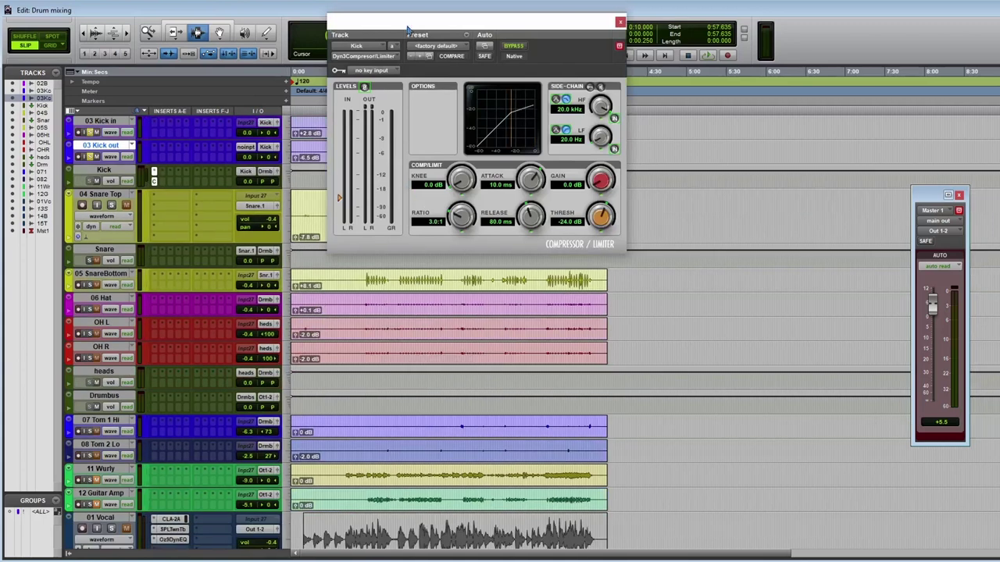
left_click_drag(407, 29, 433, 280)
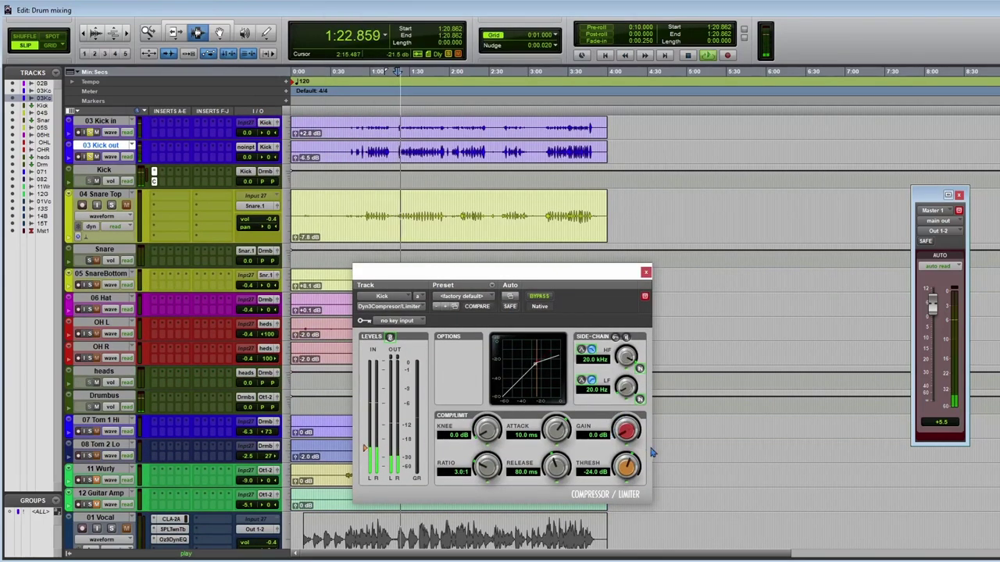
Set Dyn3 threshold -30.9 dB, gain 8.8 dB, attack 4.4 ms and release 29.4 ms
left_click_drag(623, 483, 618, 512)
left_click_drag(627, 431, 635, 401)
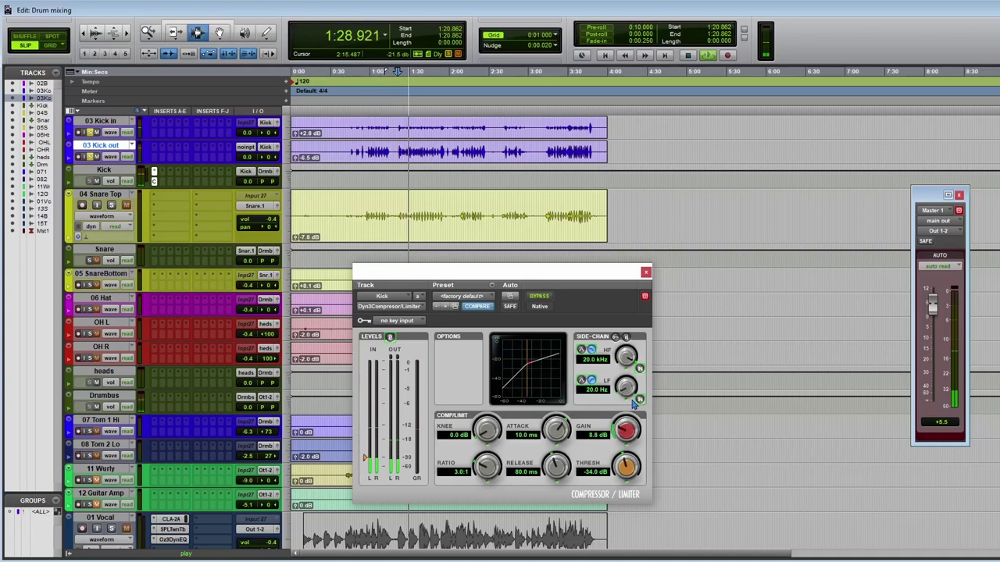
left_click(467, 297)
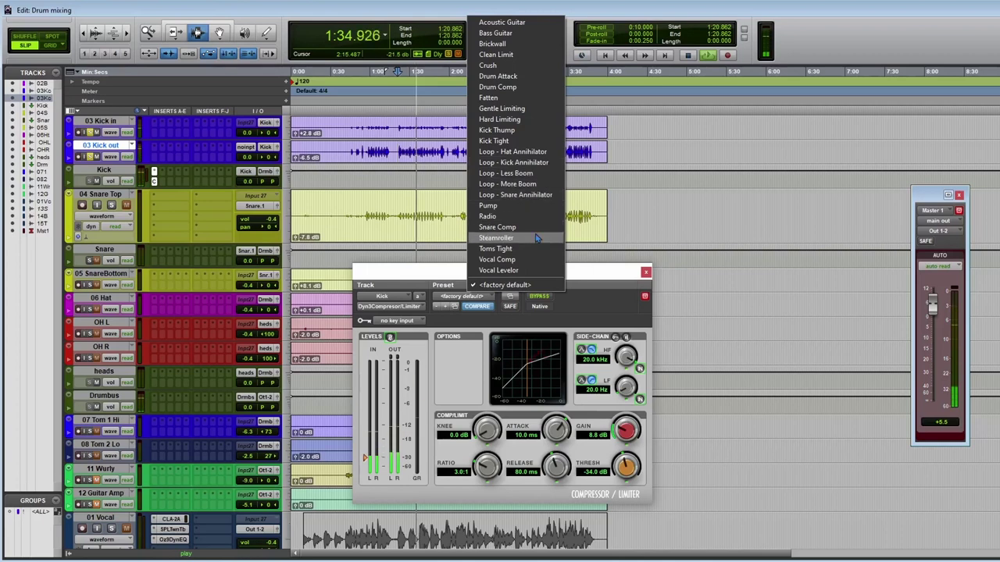
left_click(659, 248)
left_click(660, 219)
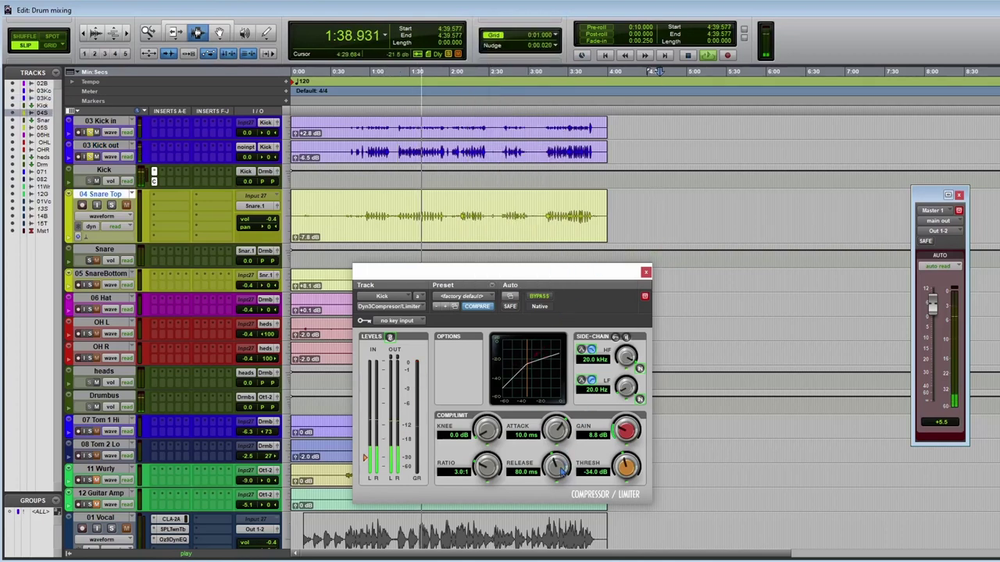
left_click_drag(561, 468, 549, 489)
left_click_drag(549, 440, 554, 466)
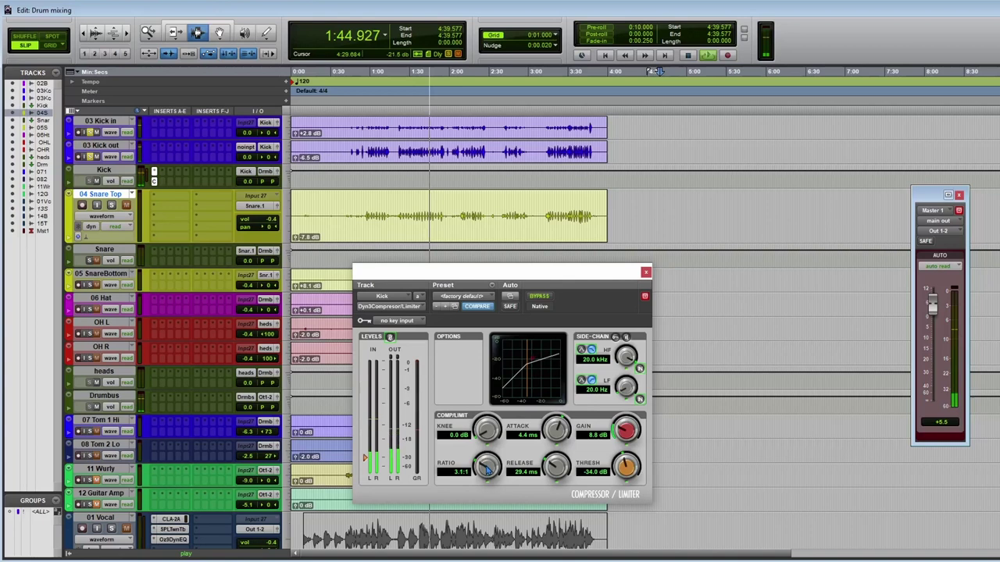
key("F5")
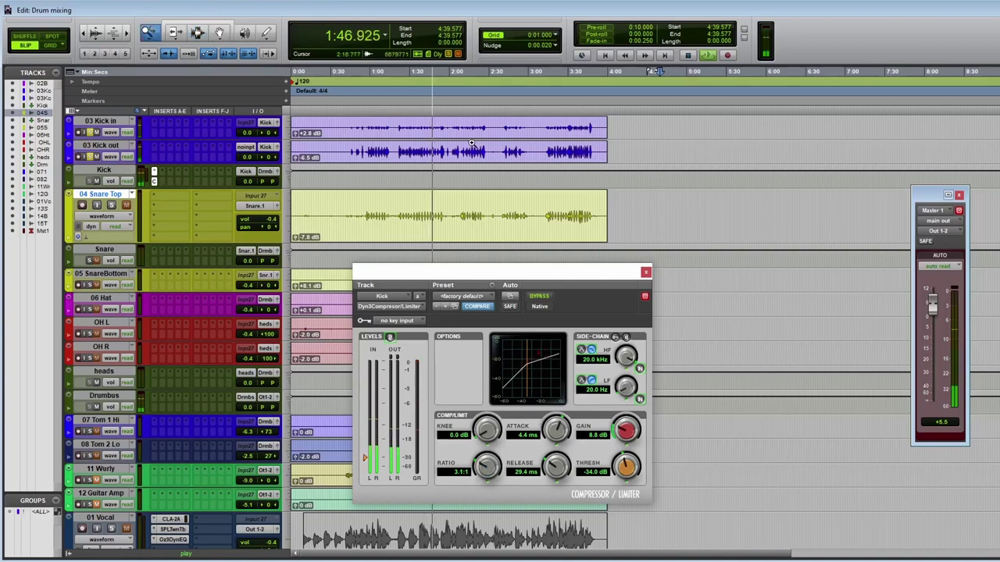
left_click_drag(414, 144, 483, 189)
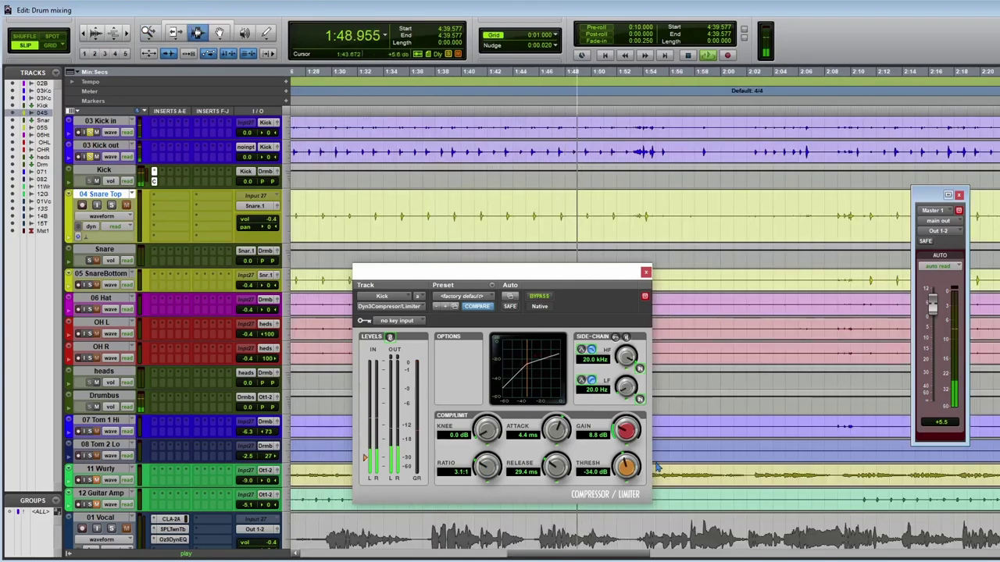
left_click_drag(625, 467, 630, 472)
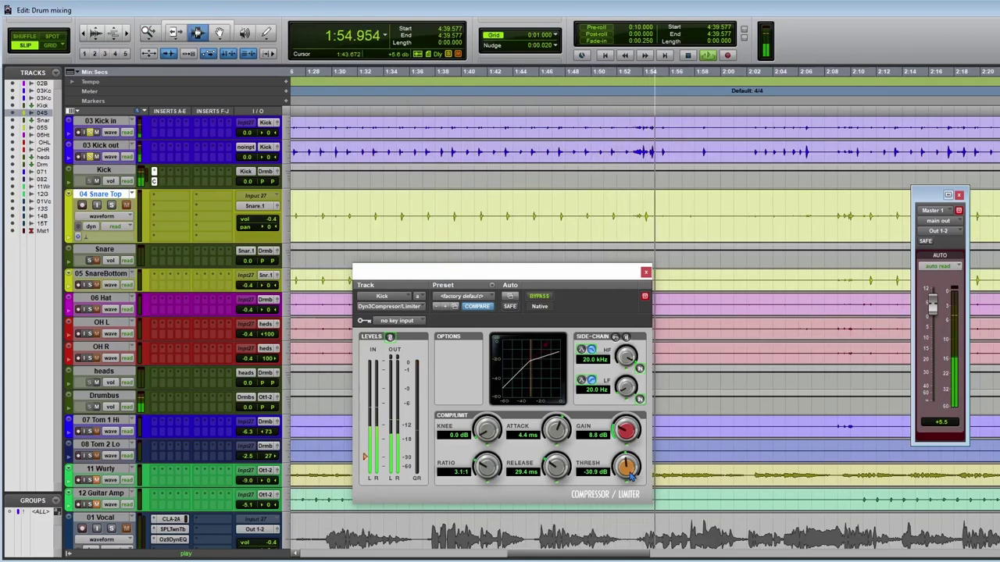
key("ctrl+bracketleft")
key("ctrl+bracketleft")
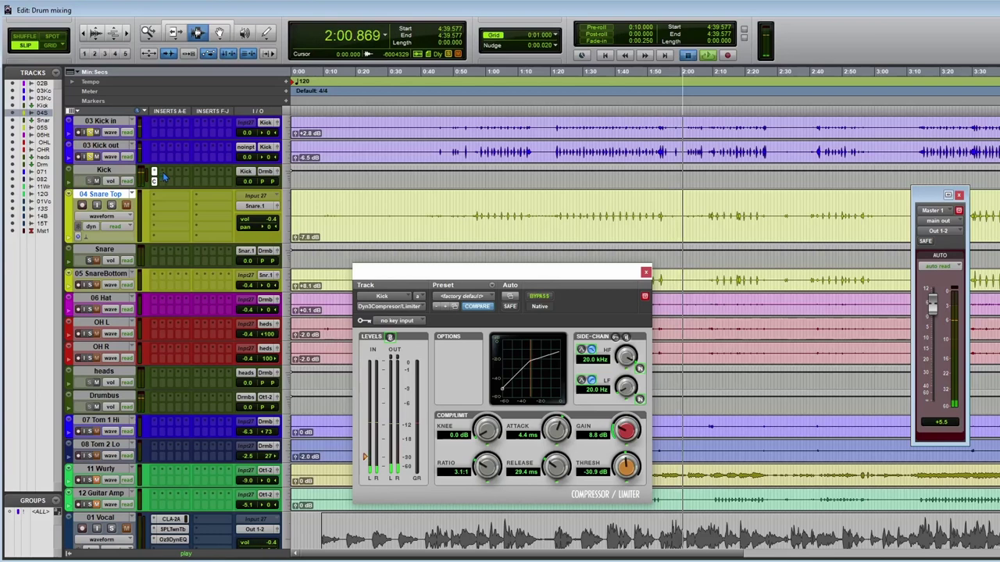
key("space")
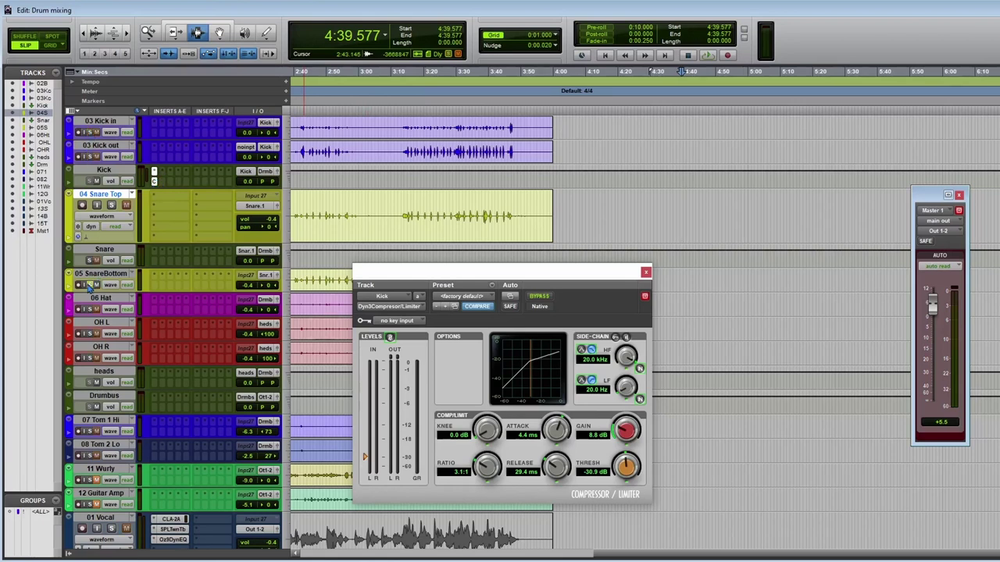
Play from 3:13.603 and set 04 Snare Top to +2.6 dB, 05 SnareBottom to -1.7 dB
key("space")
key("space")
left_click(407, 209)
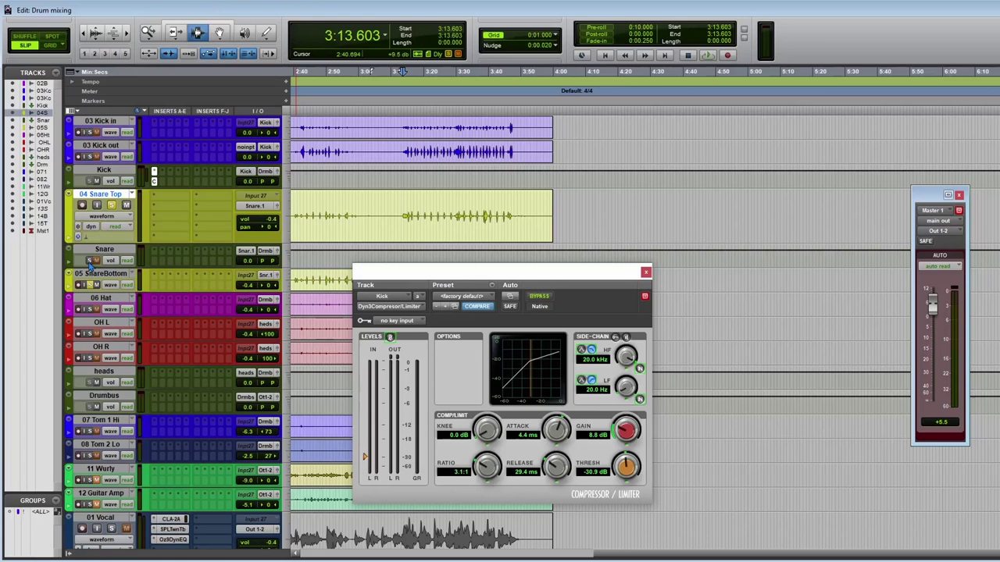
key("space")
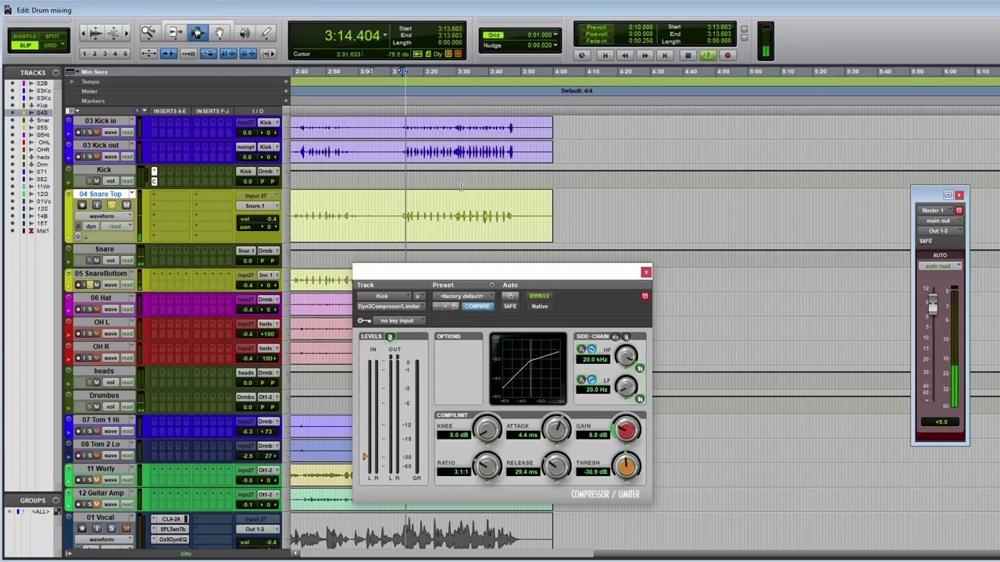
key("ctrl+bracketleft")
key("ctrl+bracketright")
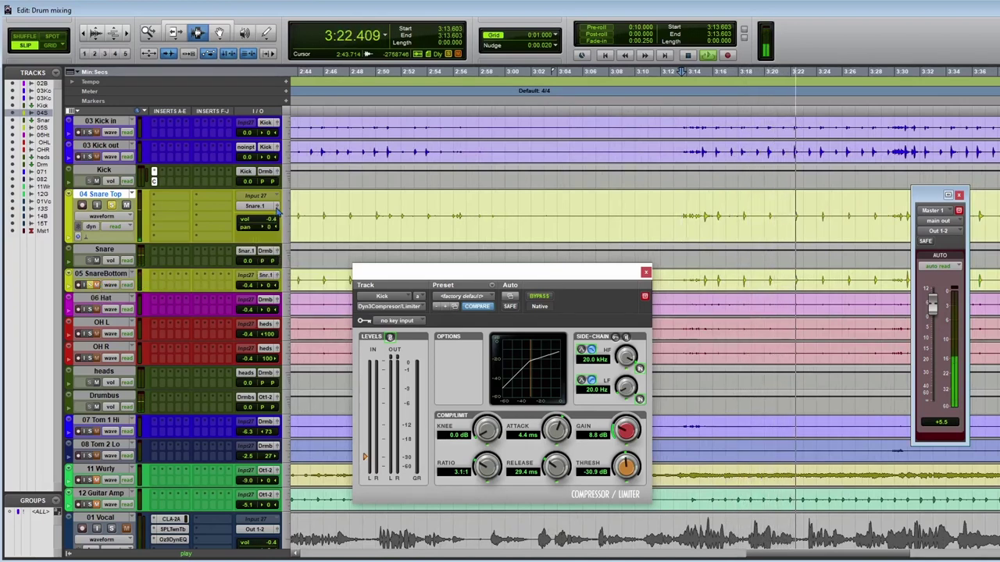
left_click(275, 205)
left_click_drag(930, 372, 932, 364)
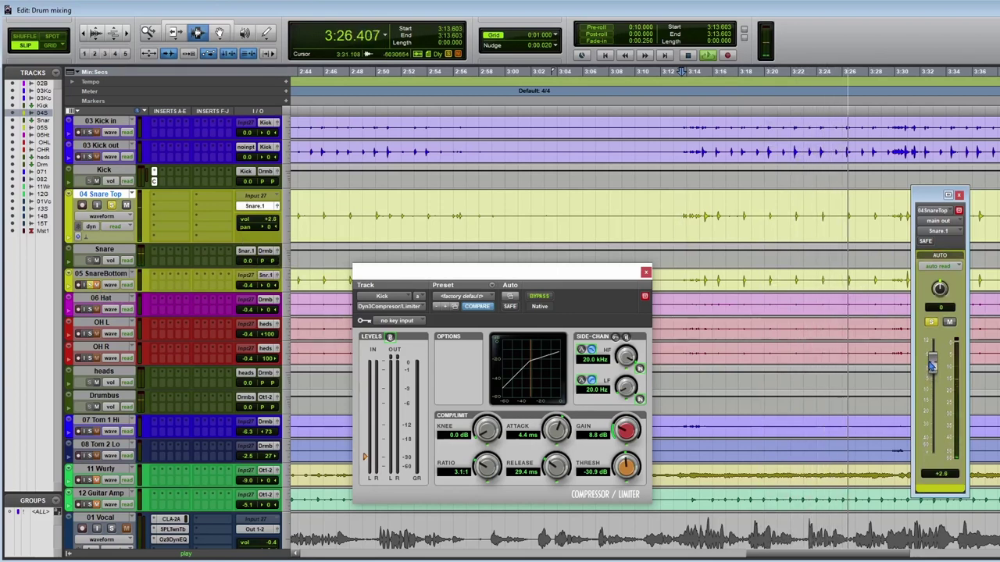
left_click(266, 275)
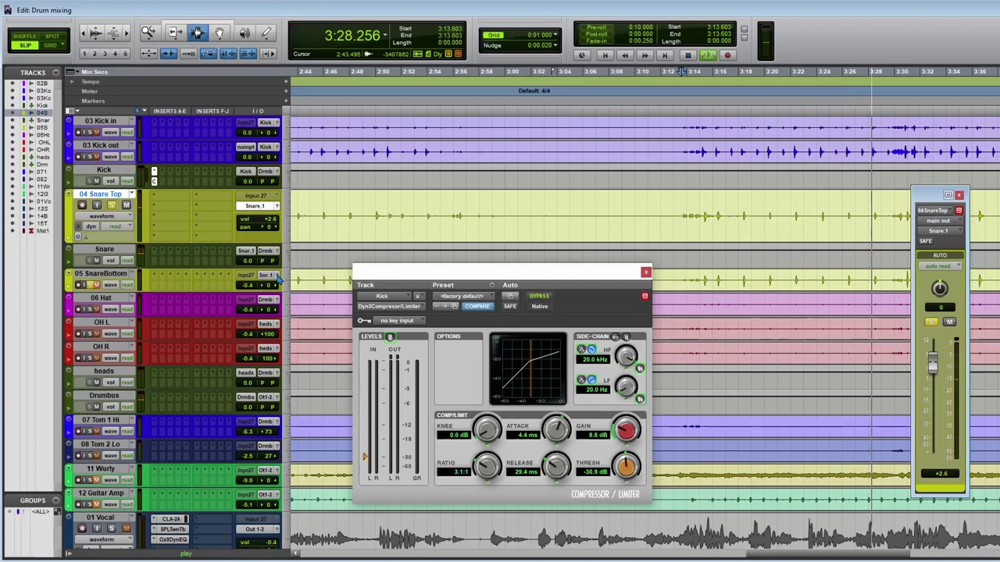
left_click_drag(935, 371, 934, 374)
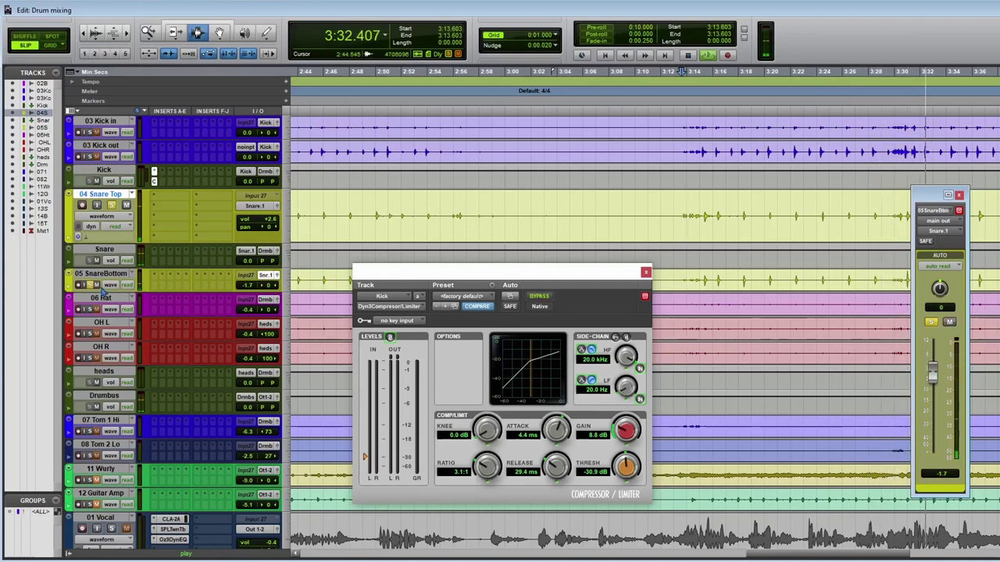
key("space")
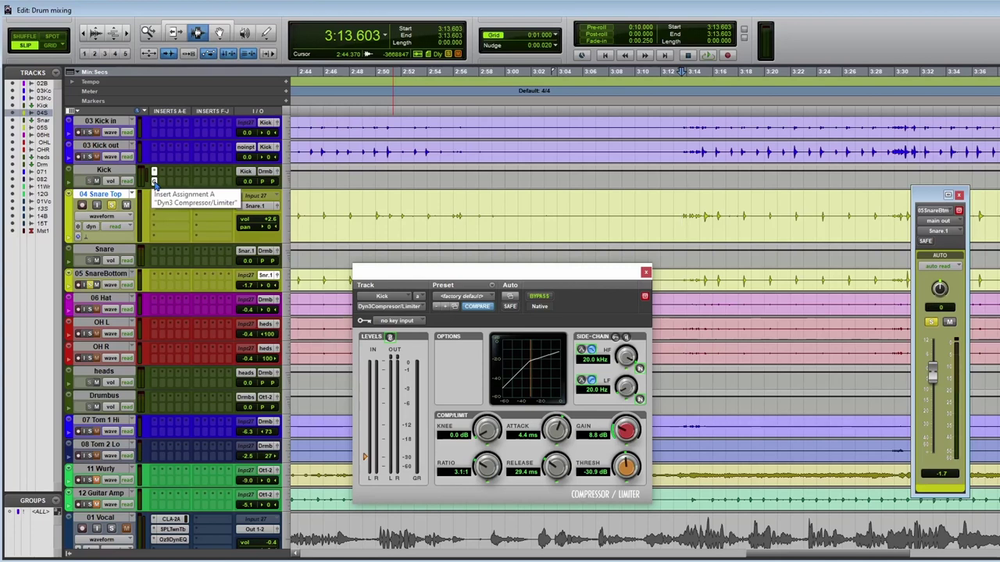
Insert the CLA-3A compressor from Dynamics on the Snare aux track
left_click(156, 257)
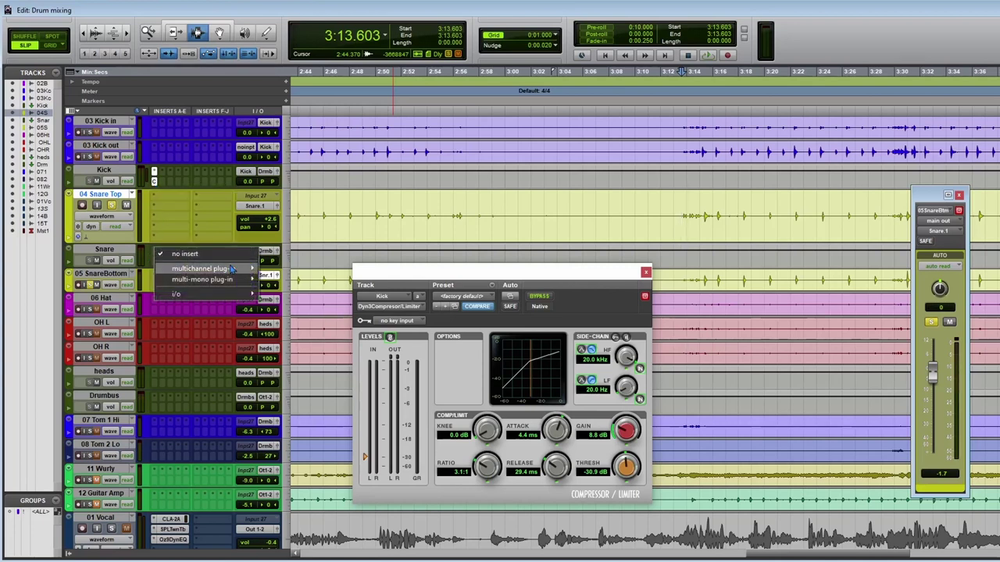
mouse_move(226, 268)
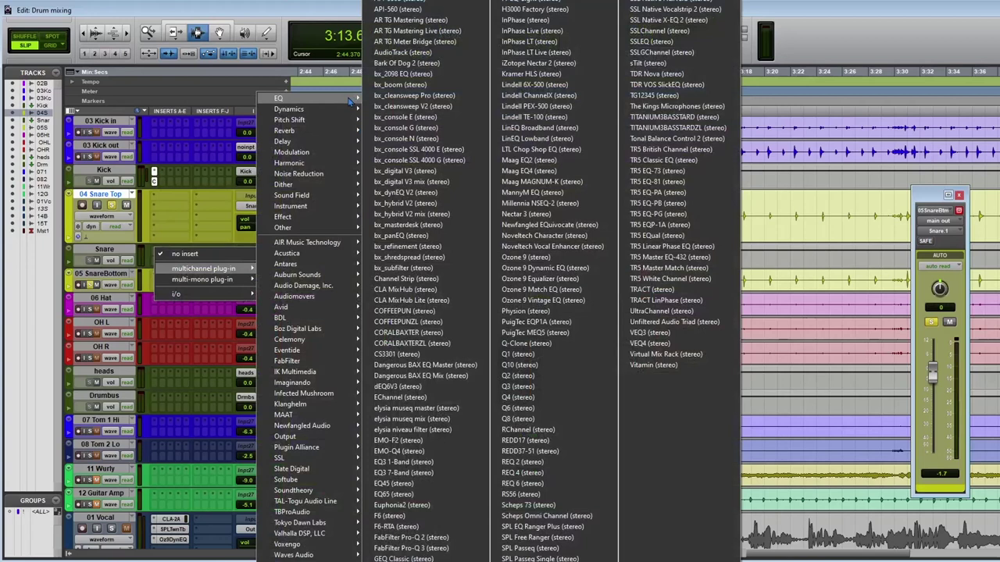
mouse_move(357, 116)
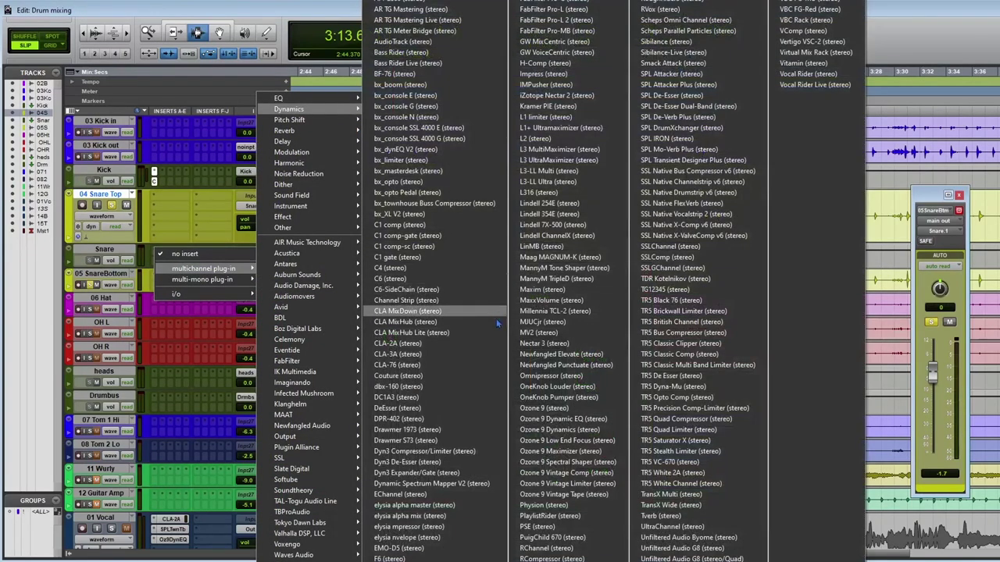
left_click(484, 353)
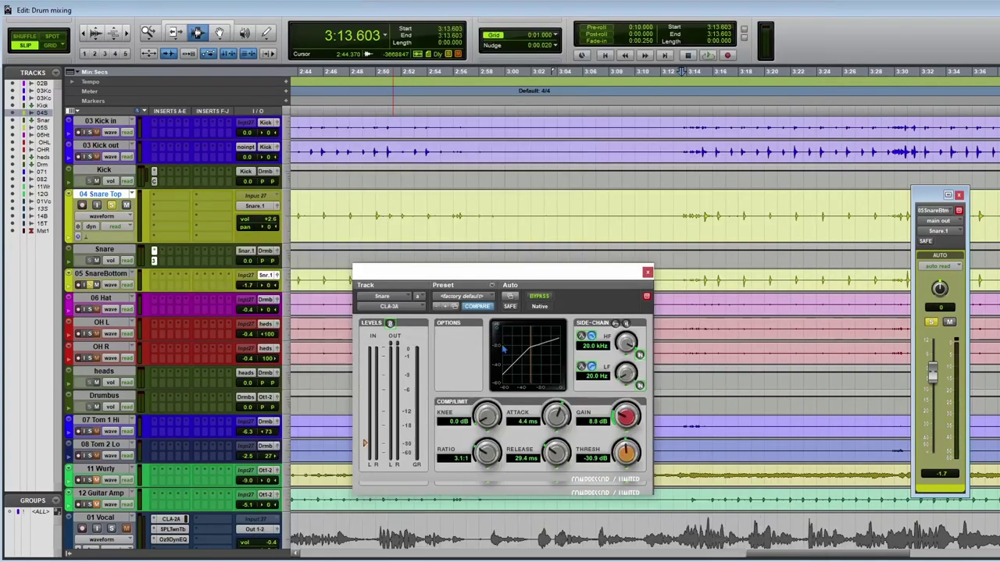
Play from 3:12.115 and raise CLA-3A peak reduction to about 5.18
left_click(662, 219)
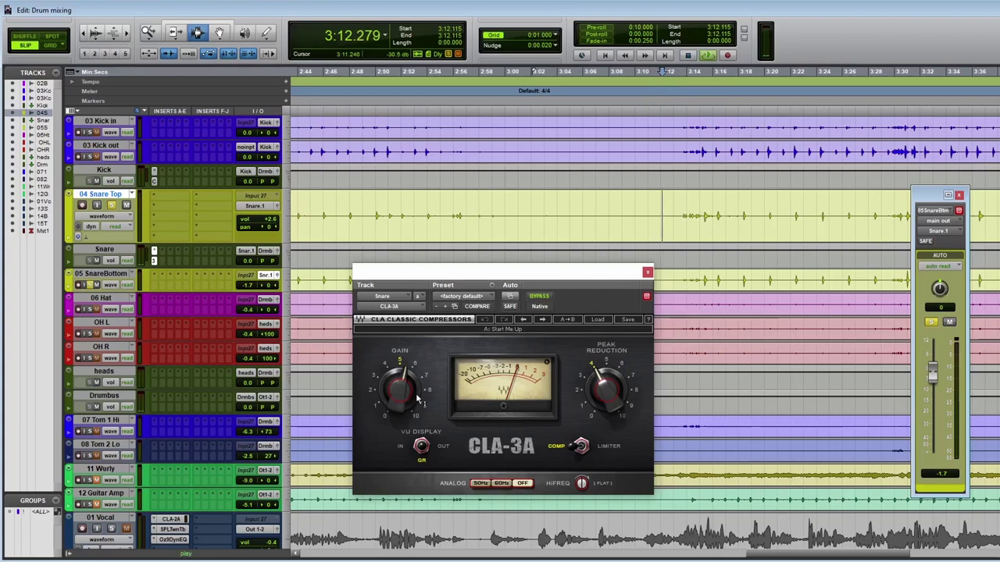
mouse_move(615, 393)
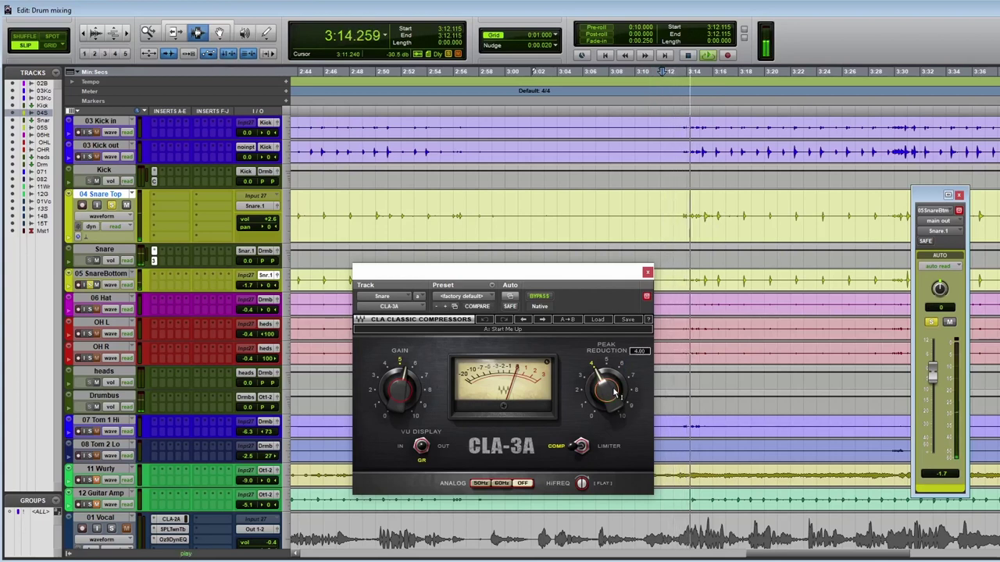
left_click_drag(615, 393, 614, 379)
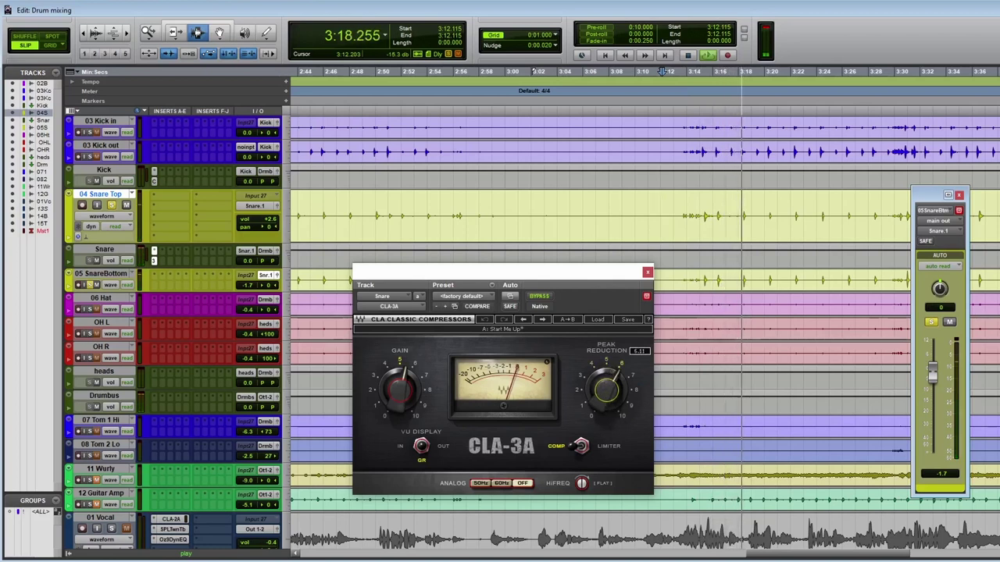
mouse_move(399, 388)
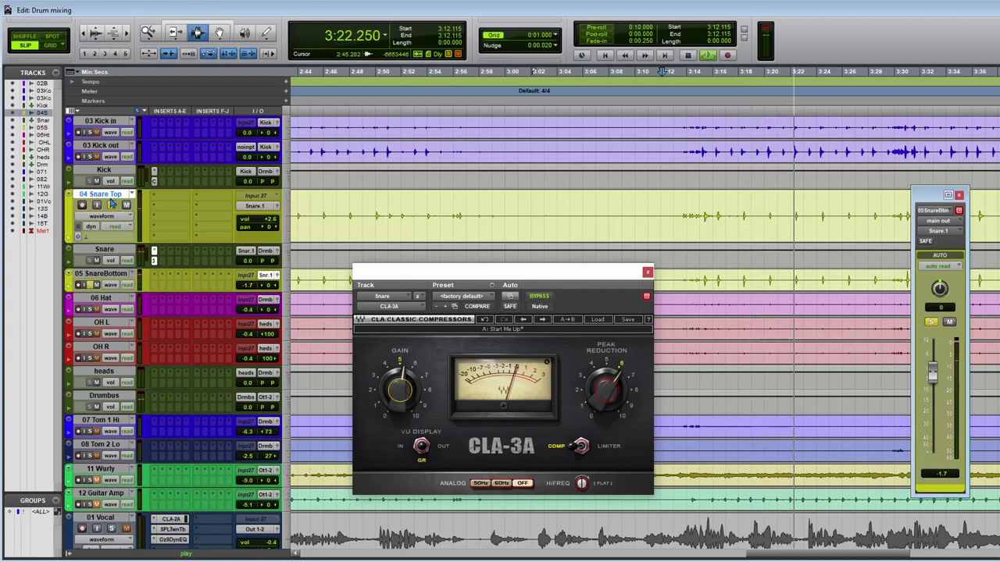
key("space")
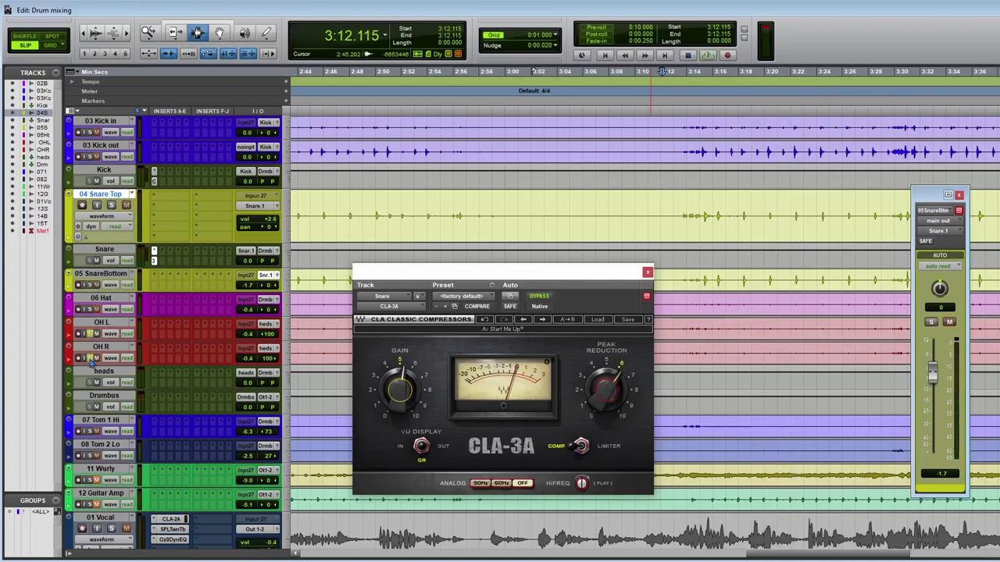
Close the CLA-3A window and zoom out to the whole song
left_click_drag(491, 277, 469, 373)
left_click(642, 329)
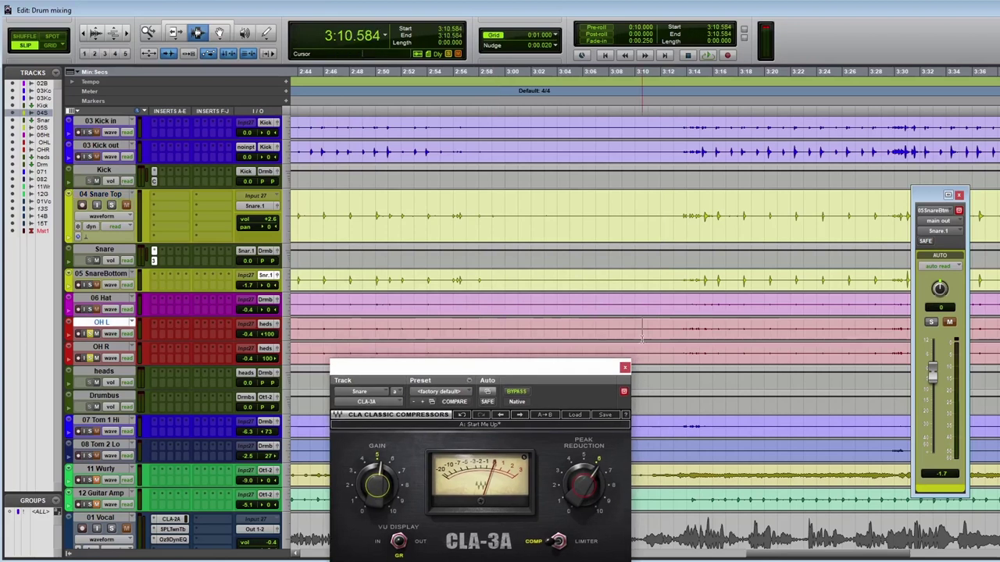
key("space")
left_click(623, 368)
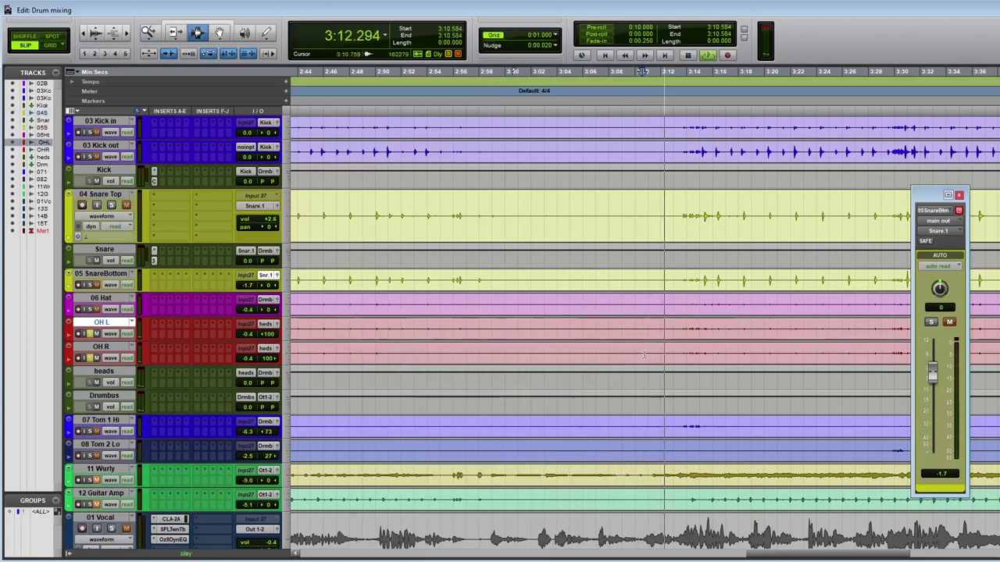
key("r")
key("r")
key("r")
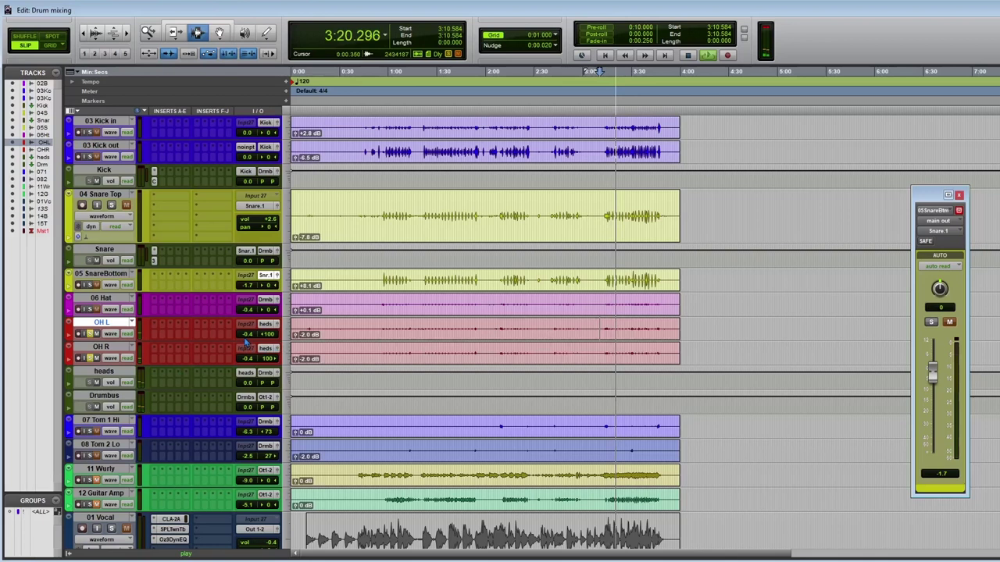
Select the OH L and OH R clips and raise their clip gain to +5.0 dB
mouse_move(246, 341)
left_mouse_down()
mouse_move(244, 367)
mouse_move(246, 353)
left_mouse_up()
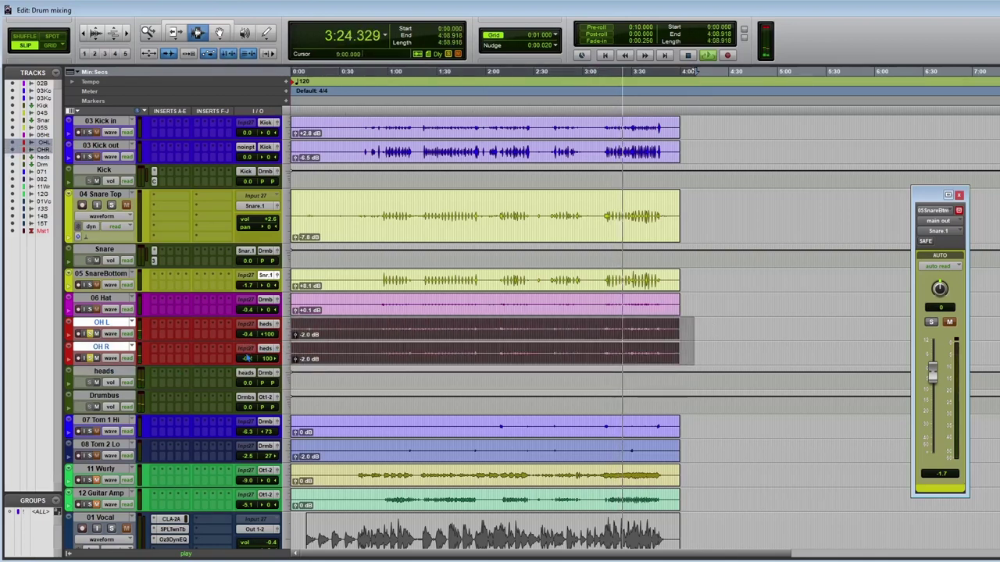
key("ctrl+shift+Up")
key("ctrl+shift+Up")
key("ctrl+shift+Up")
key("ctrl+shift+Up")
key("ctrl+shift+Up")
key("ctrl+shift+Up")
key("ctrl+shift+Up")
key("ctrl+shift+Up")
key("ctrl+shift+Up")
key("ctrl+shift+Up")
key("ctrl+shift+Up")
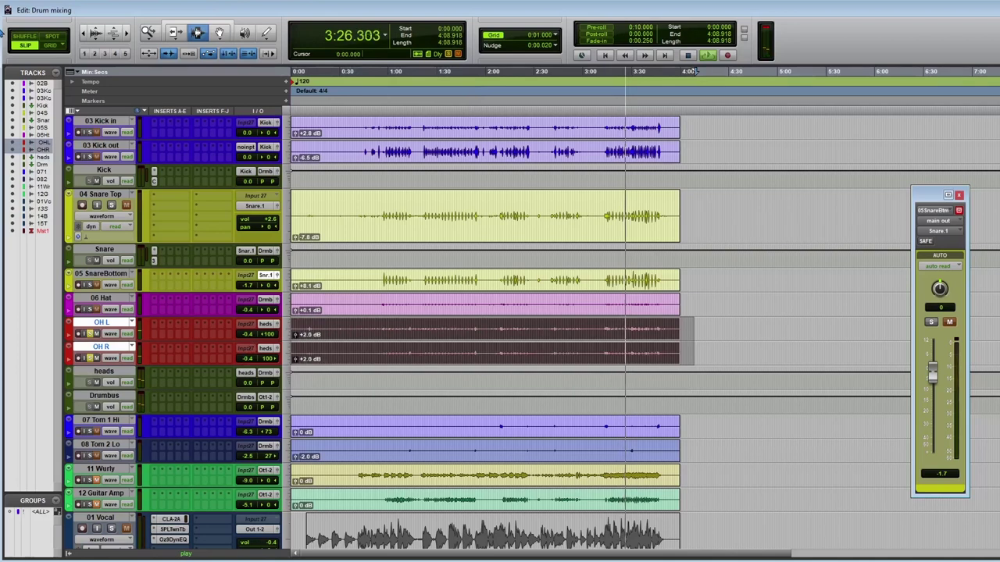
key("ctrl+shift+Up")
key("ctrl+shift+Up")
key("ctrl+shift+Up")
key("ctrl+shift+Up")
key("ctrl+shift+Up")
key("ctrl+shift+Up")
key("ctrl+shift+Up")
key("ctrl+shift+Up")
key("ctrl+shift+Up")
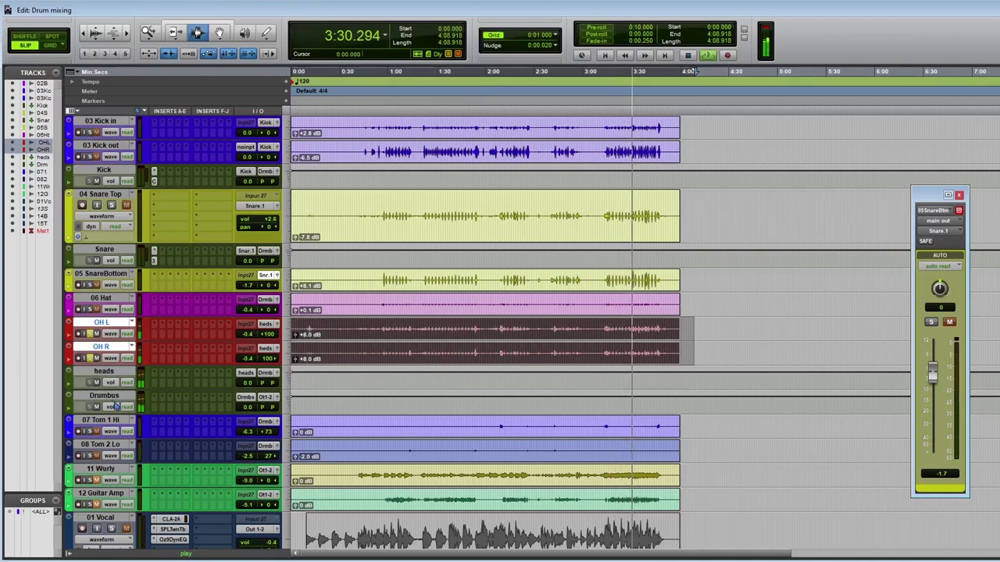
key("ctrl+shift+Down")
key("ctrl+shift+Down")
key("ctrl+shift+Down")
key("ctrl+shift+Down")
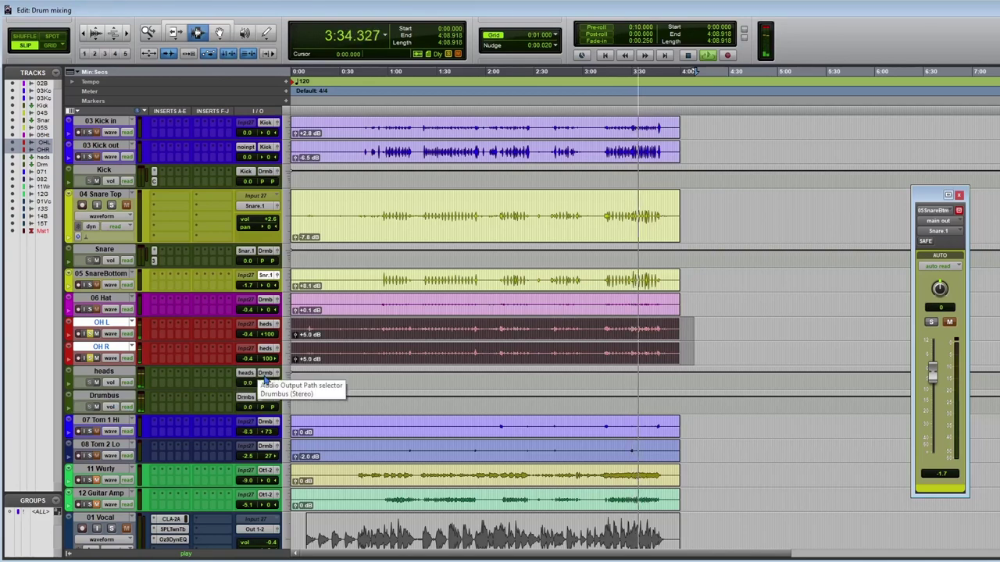
Load the stereo CLA-76 from Dynamics onto an empty insert of the heads aux track
key("space")
left_click(159, 379)
mouse_move(220, 395)
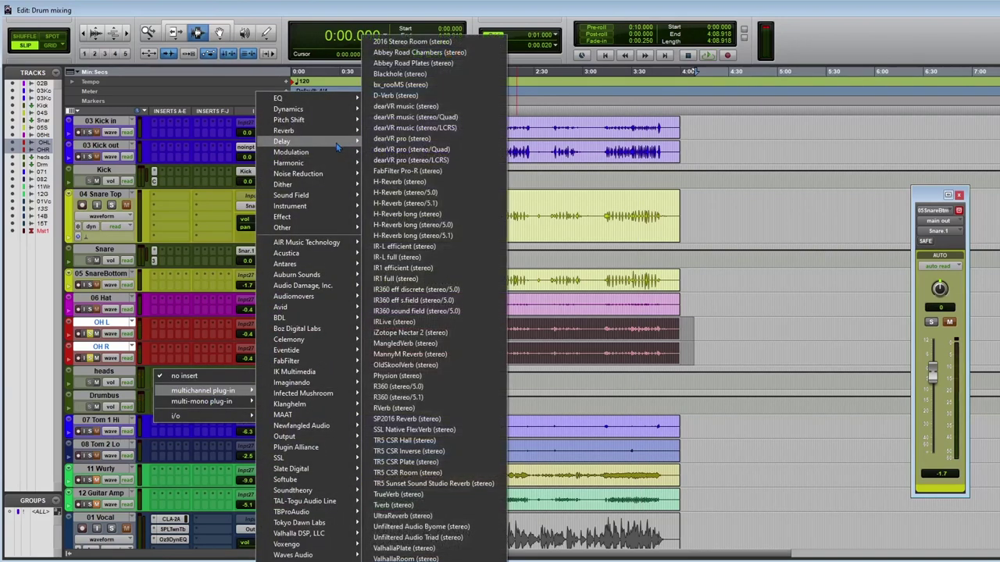
mouse_move(323, 111)
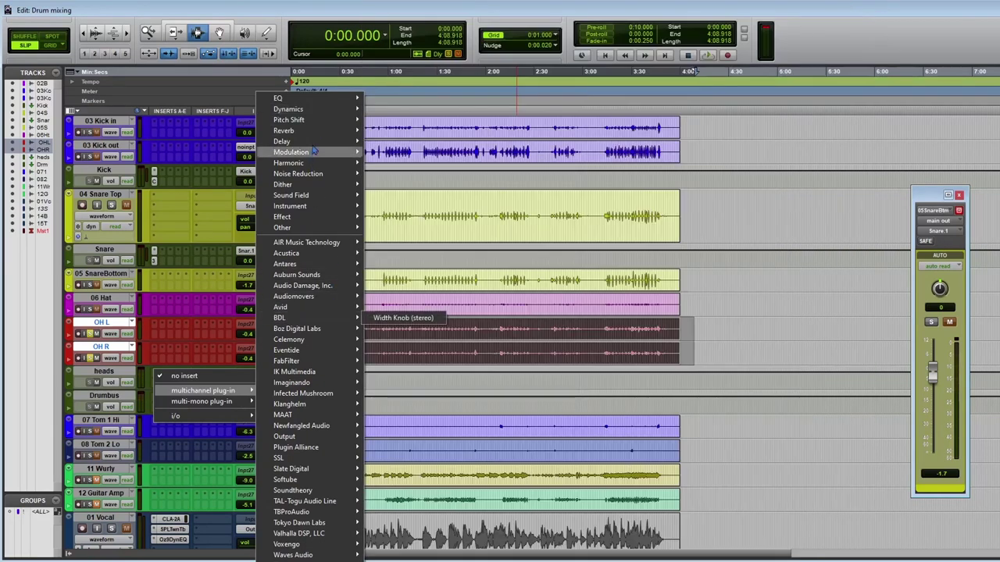
mouse_move(318, 146)
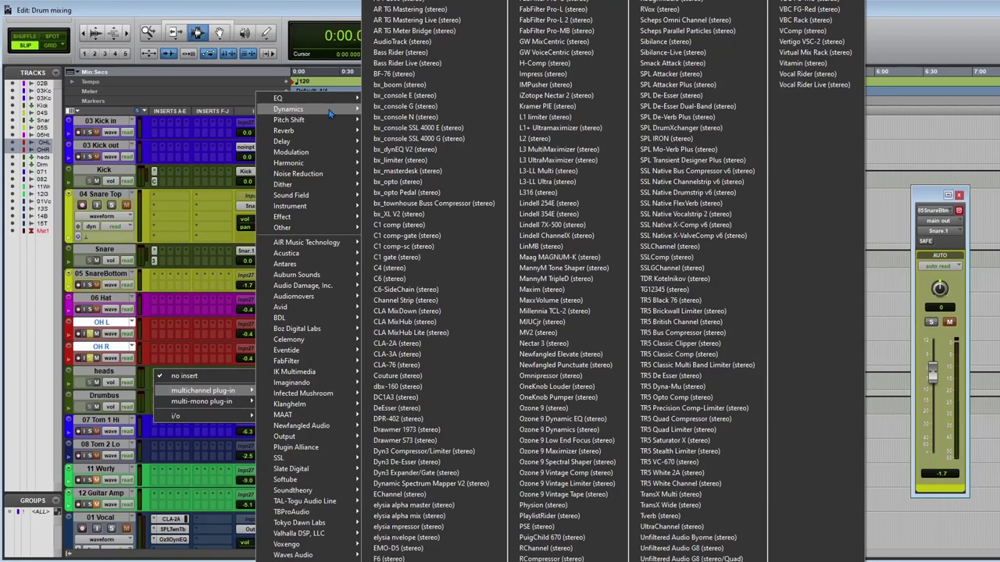
left_click(437, 365)
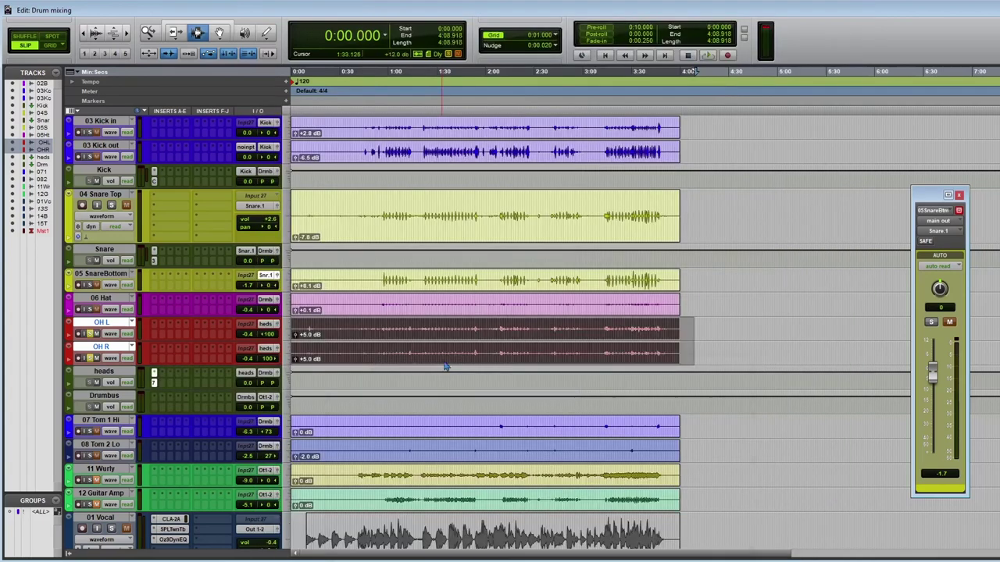
Play from about 1:00, drive the CLA-76 input harder and shorten its release slightly
left_click_drag(467, 370, 459, 86)
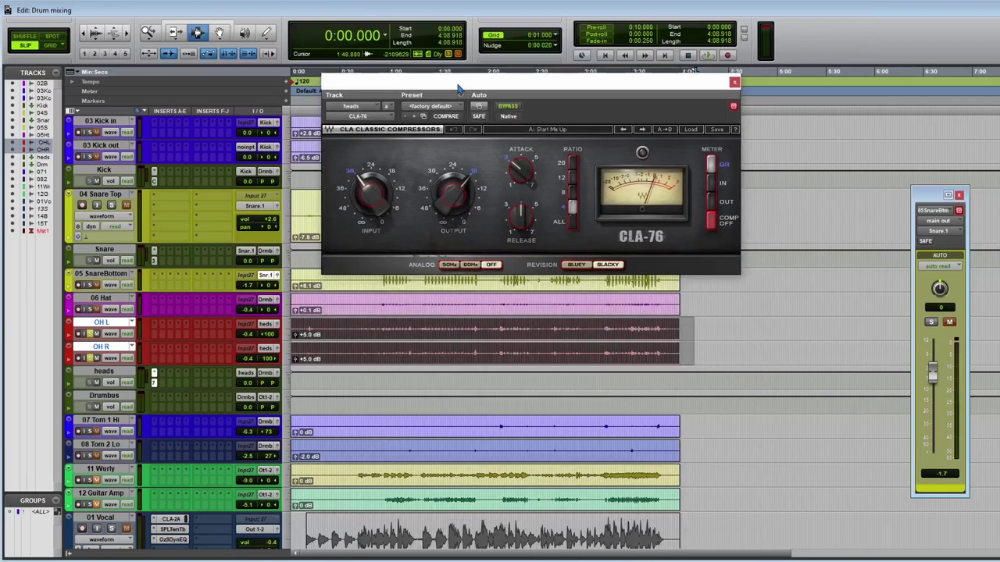
key("space")
left_click(385, 334)
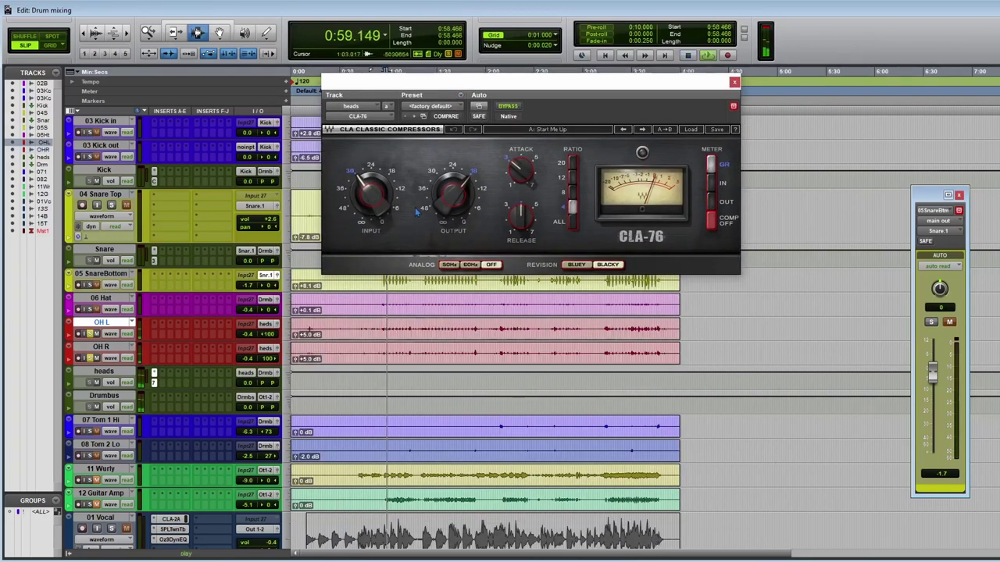
left_click_drag(373, 208, 373, 170)
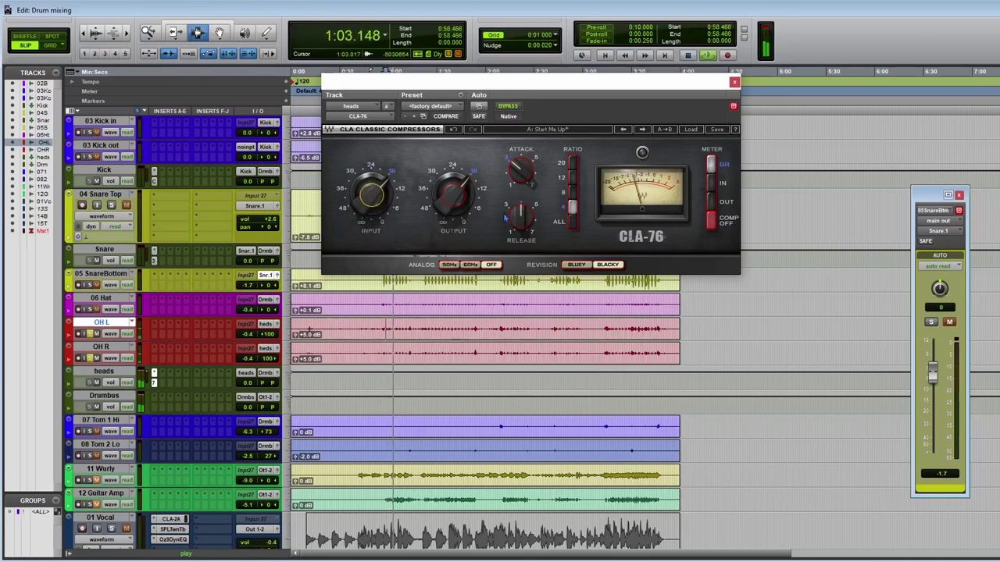
left_click(521, 216)
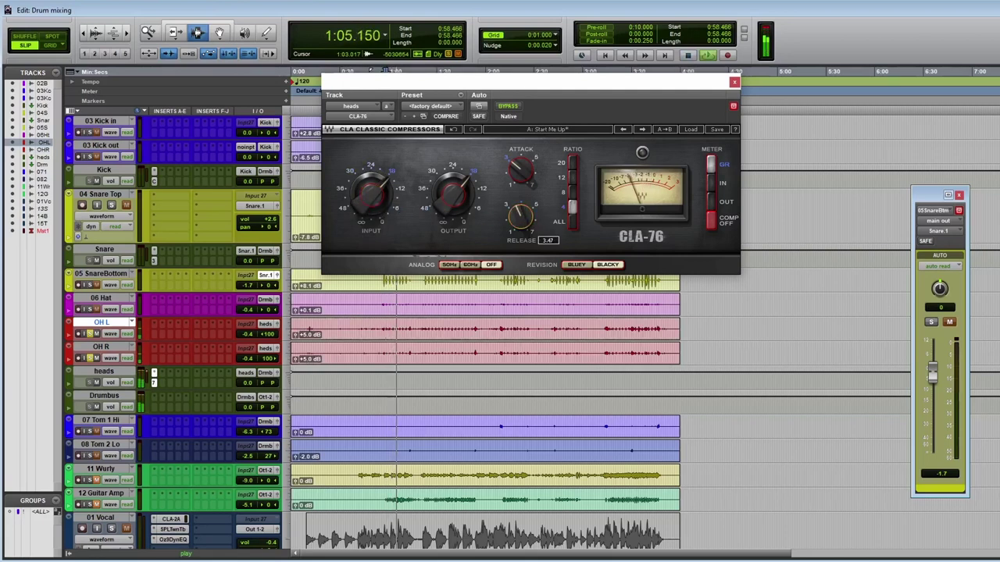
left_click_drag(521, 216, 521, 195)
Lower the CLA-76 output slightly, set its input to -17.7, and re-audition
left_click(532, 161)
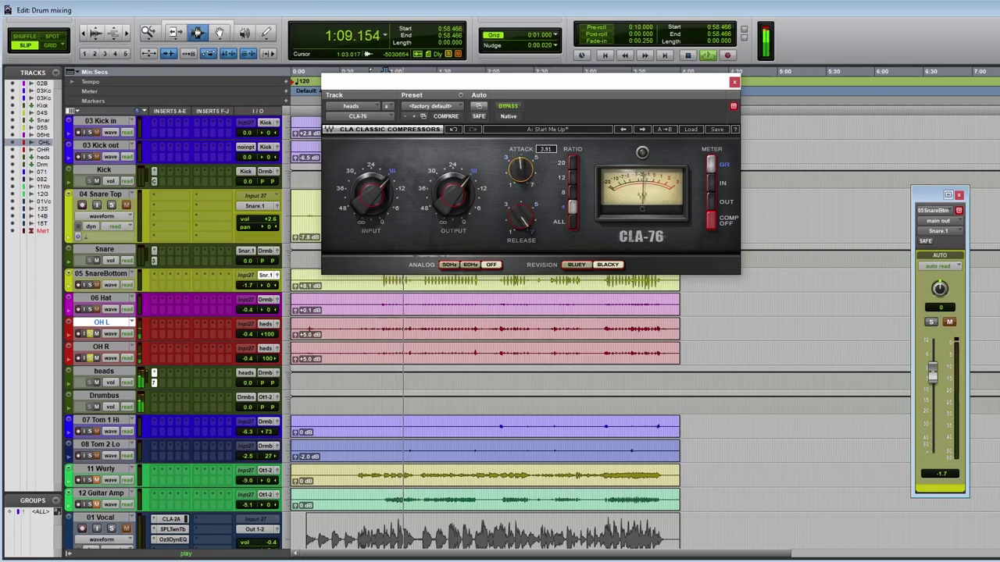
left_click_drag(453, 194, 446, 204)
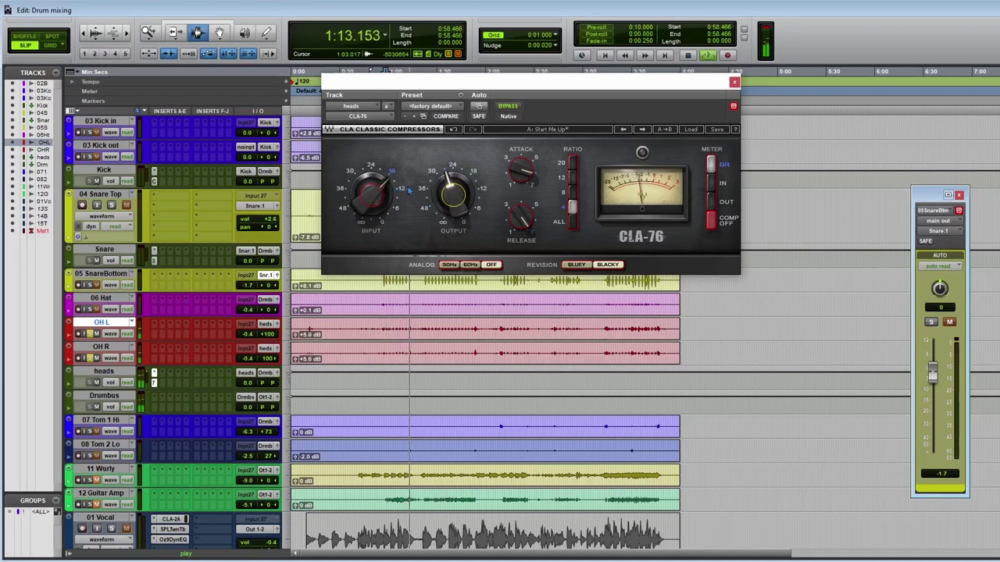
left_click(371, 192)
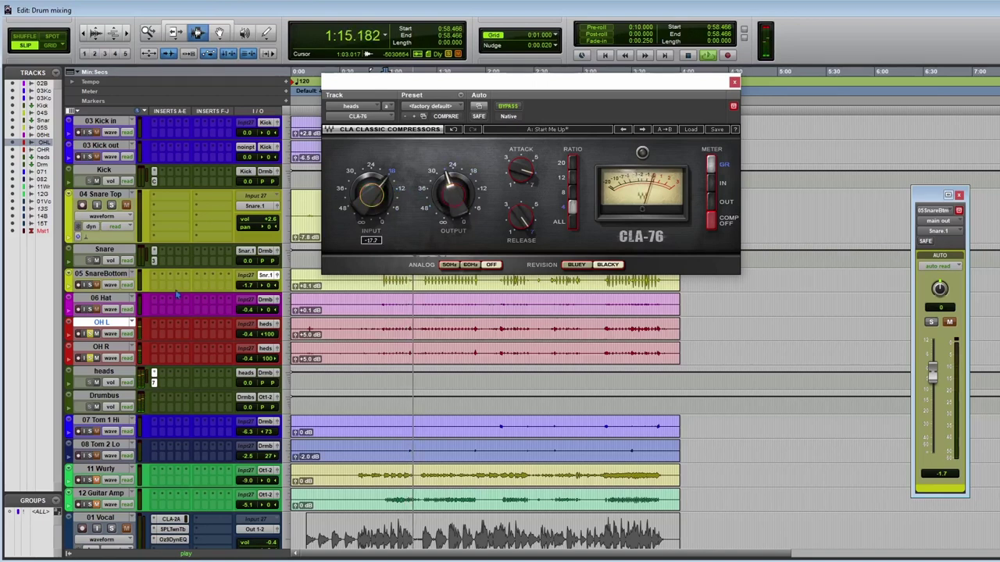
key("space")
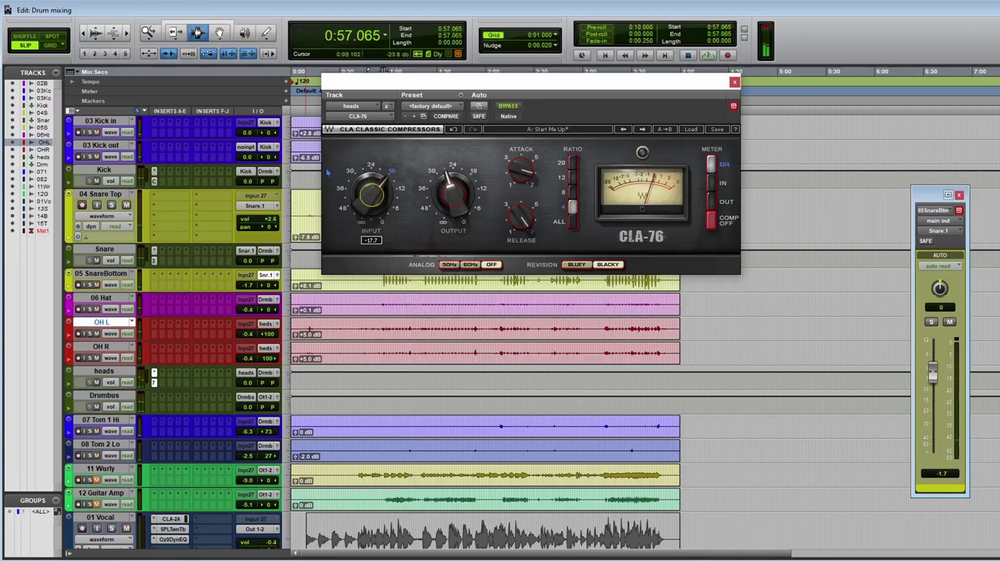
key("space")
left_click_drag(469, 81, 699, 26)
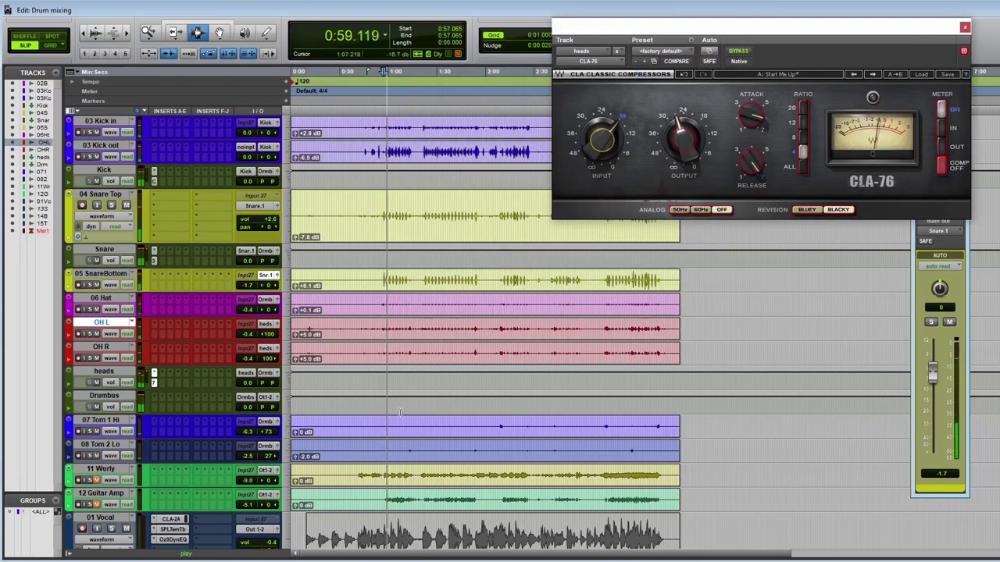
scroll(400, 413, "up", 1)
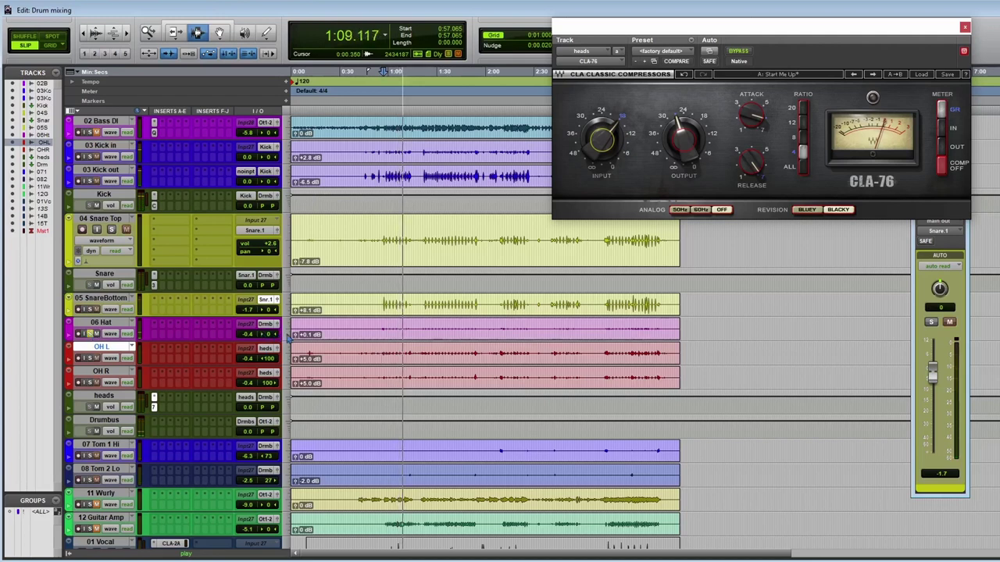
Boost 06 Hat clip gain to about +10 dB and pan it to 38
left_click_drag(296, 335, 299, 332)
left_click(383, 328)
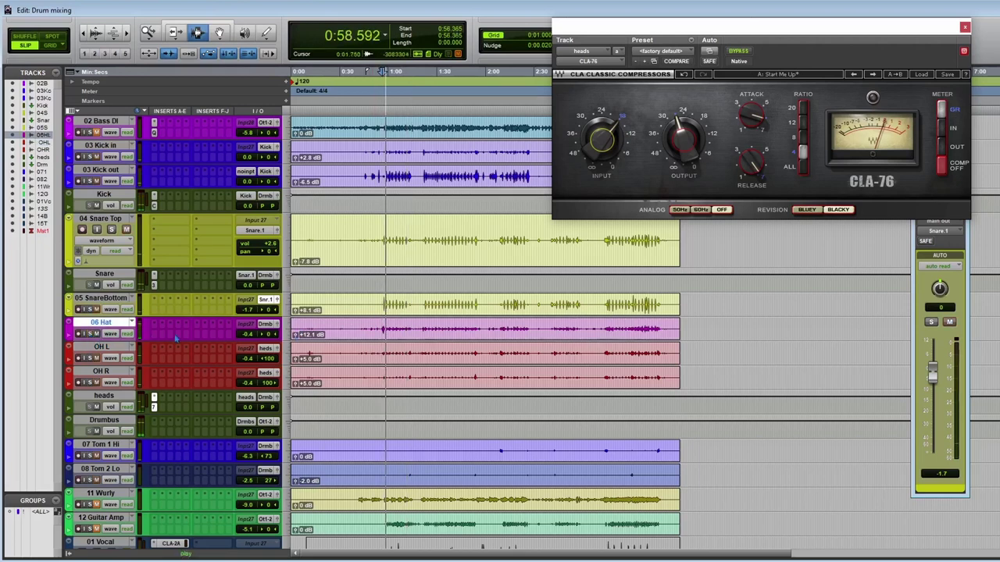
left_click_drag(263, 335, 298, 341)
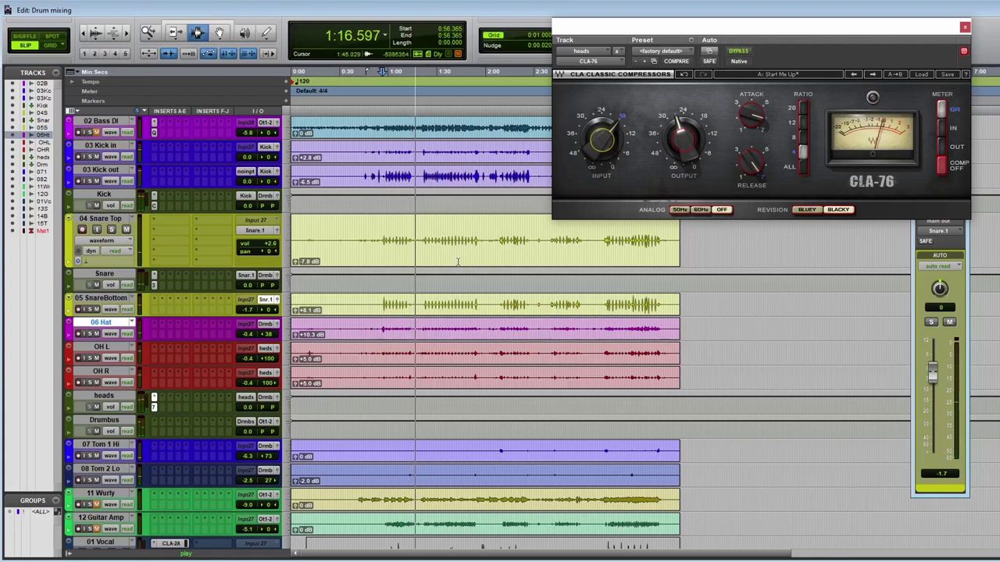
left_click(426, 243)
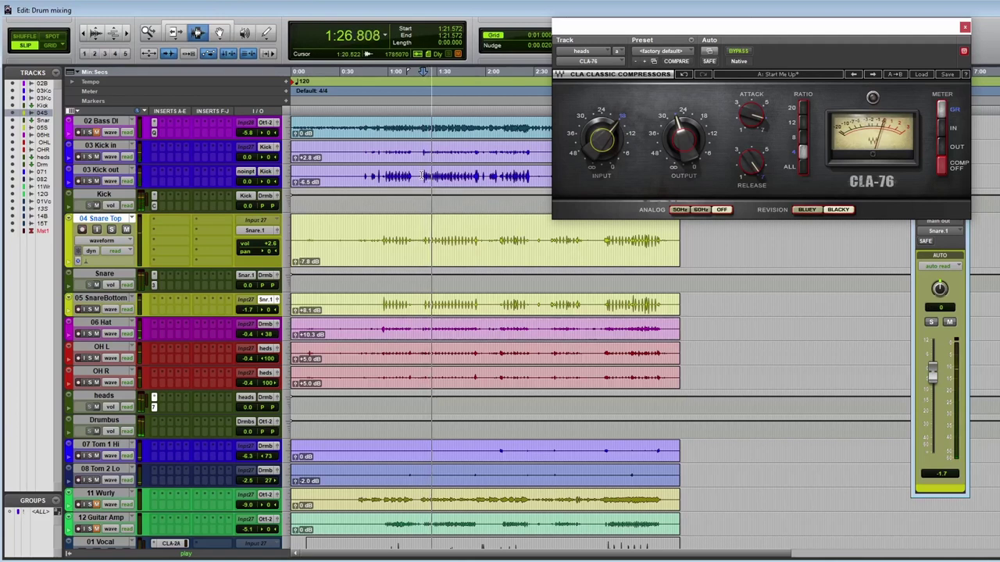
key("space")
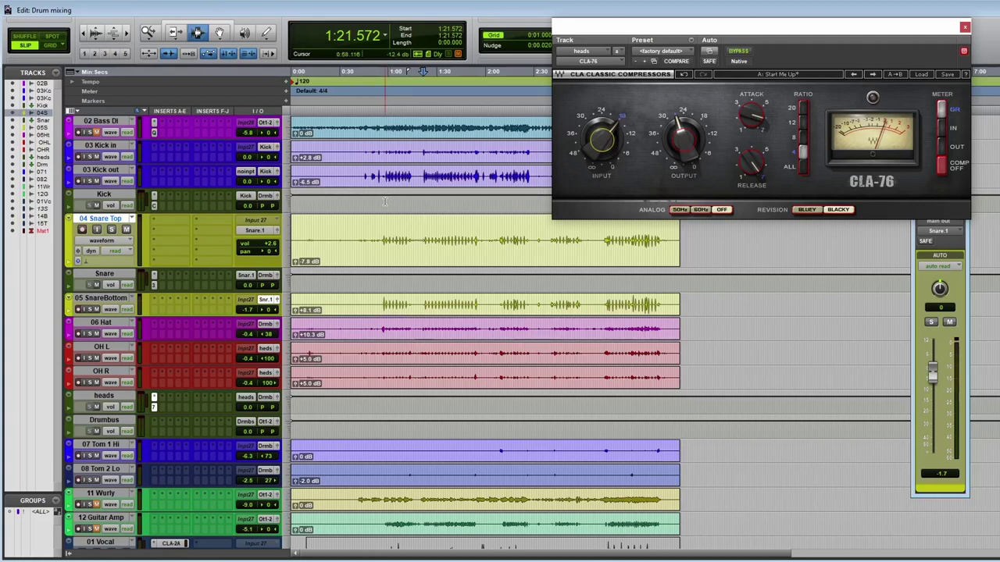
scroll(217, 216, "down", 1)
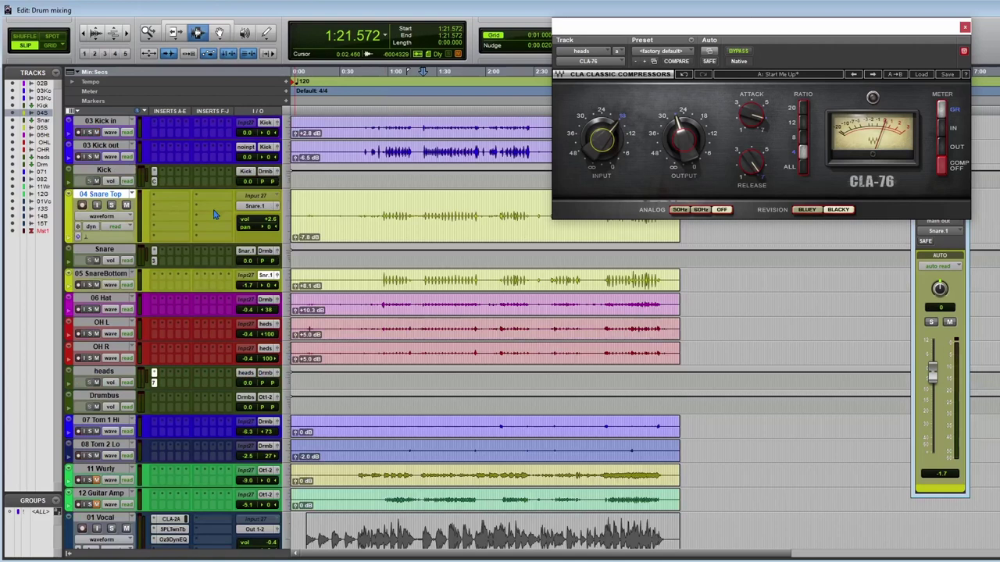
scroll(359, 288, "up", 1)
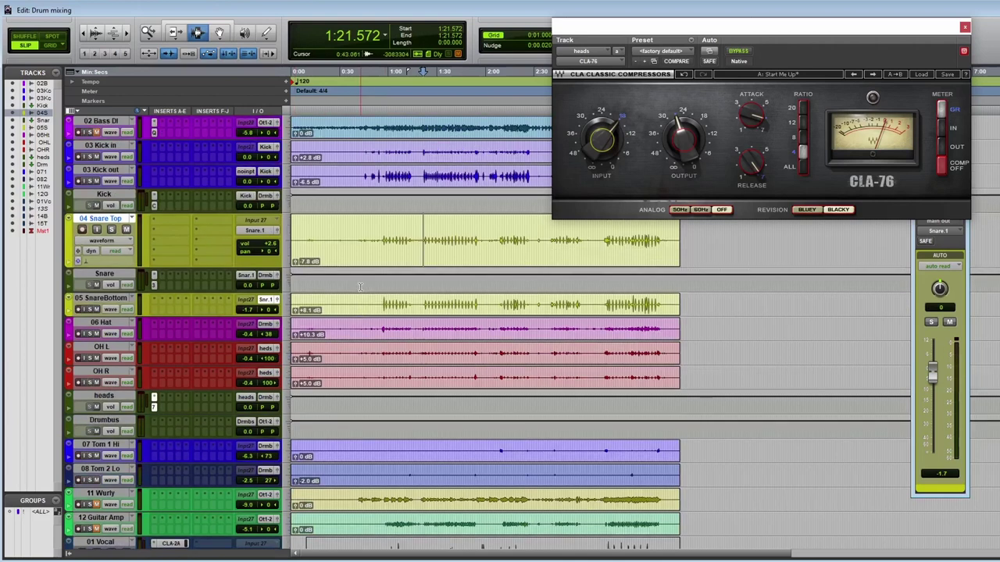
Load the Q10 equalizer on the Kick bus and play from around one minute
left_click(162, 202)
mouse_move(210, 213)
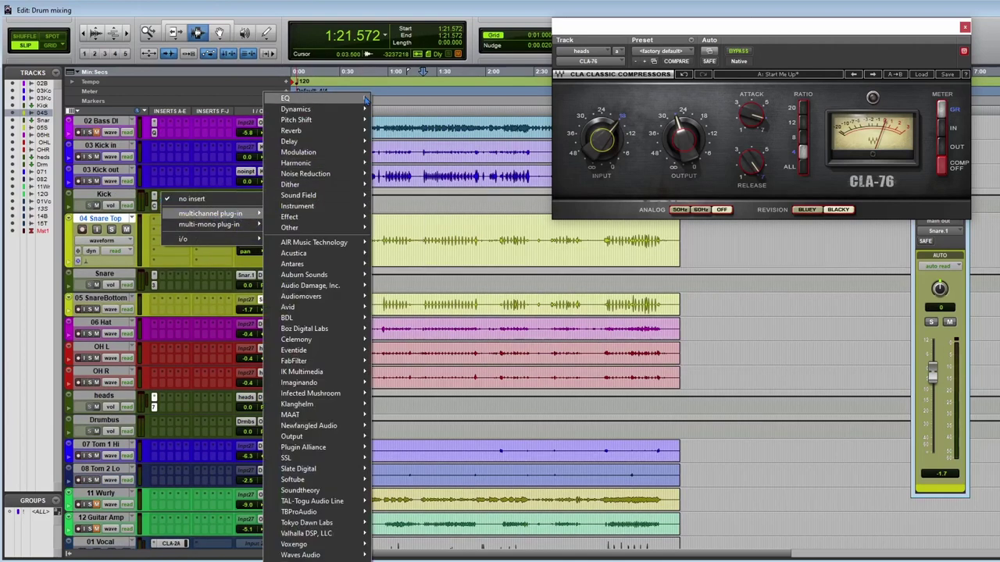
mouse_move(363, 100)
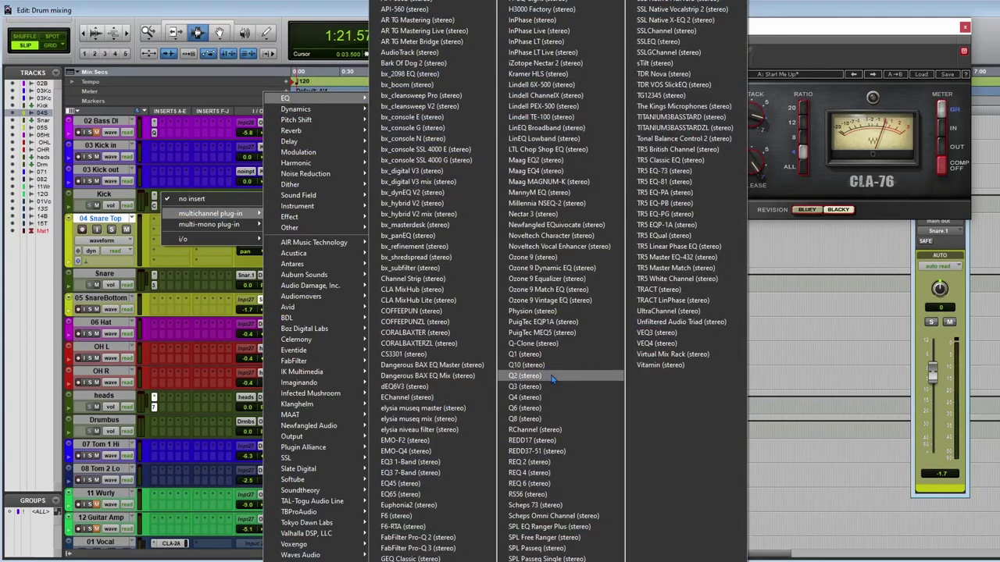
left_click(549, 367)
left_click(387, 179)
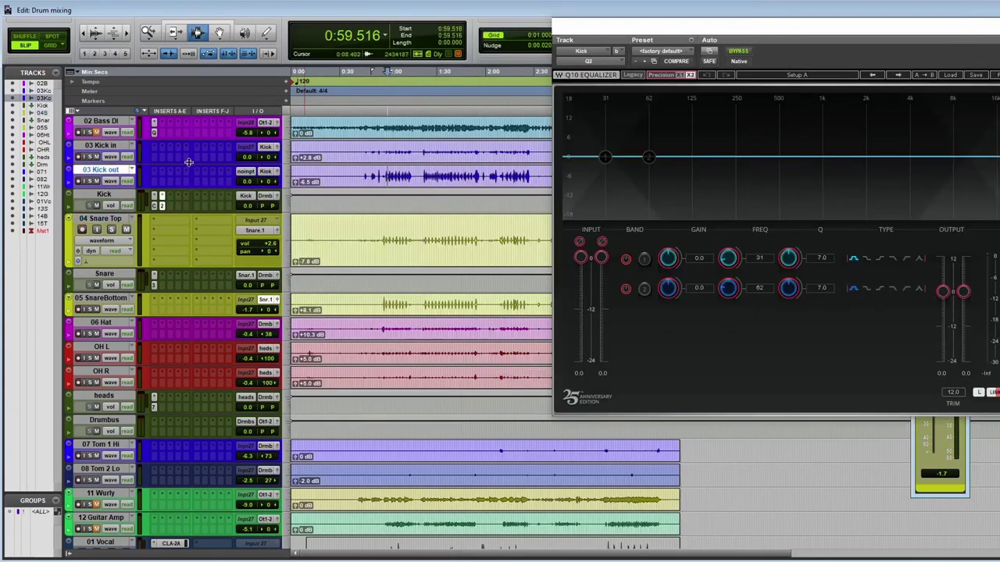
key("space")
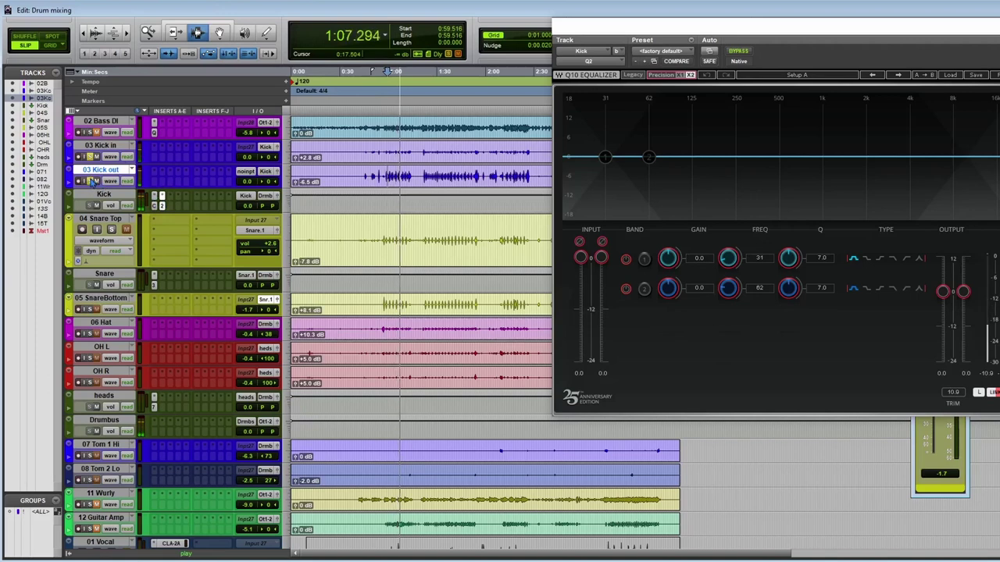
Boost Kick at 128 Hz by 1.7 dB, add a 38 Hz high-pass, and drop SnareBottom clip gain to -3.8 dB
left_click_drag(648, 157, 704, 149)
left_click(606, 158)
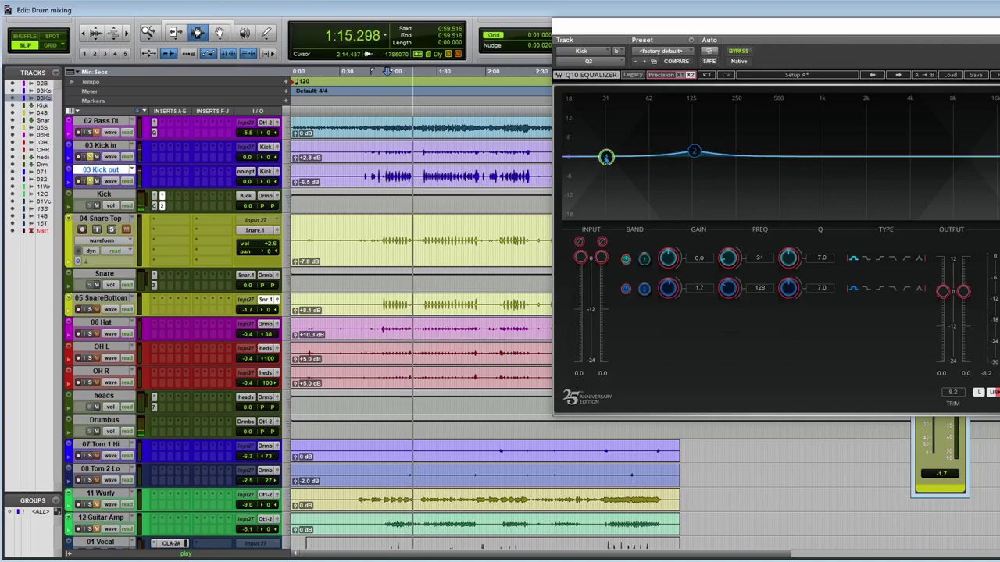
left_click(907, 260)
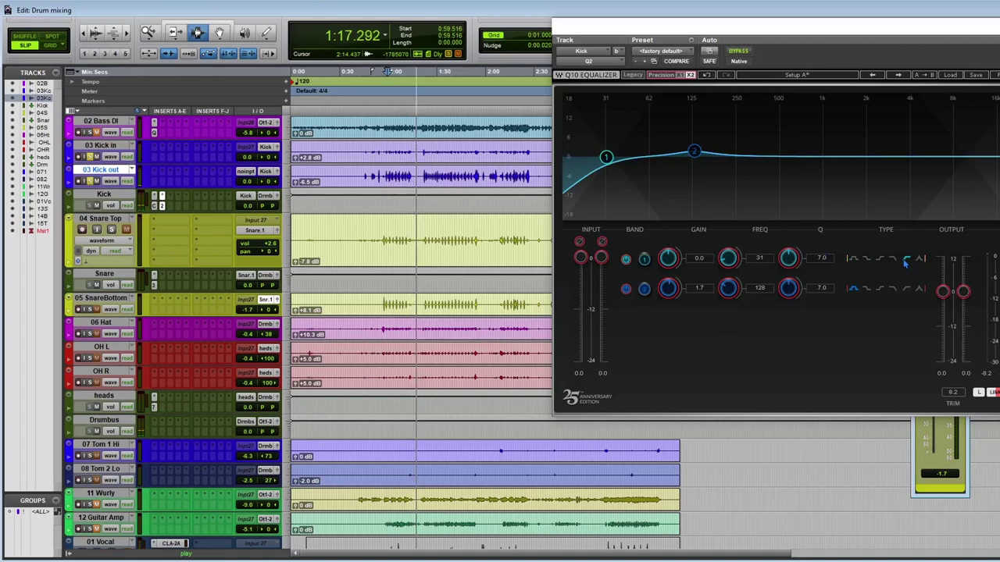
left_click_drag(606, 158, 644, 156)
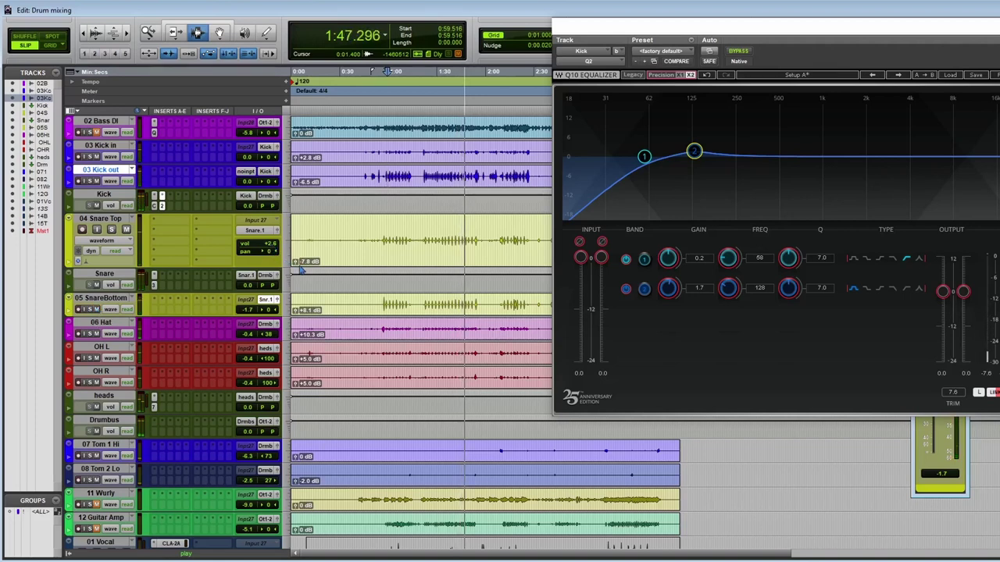
left_click_drag(296, 311, 298, 323)
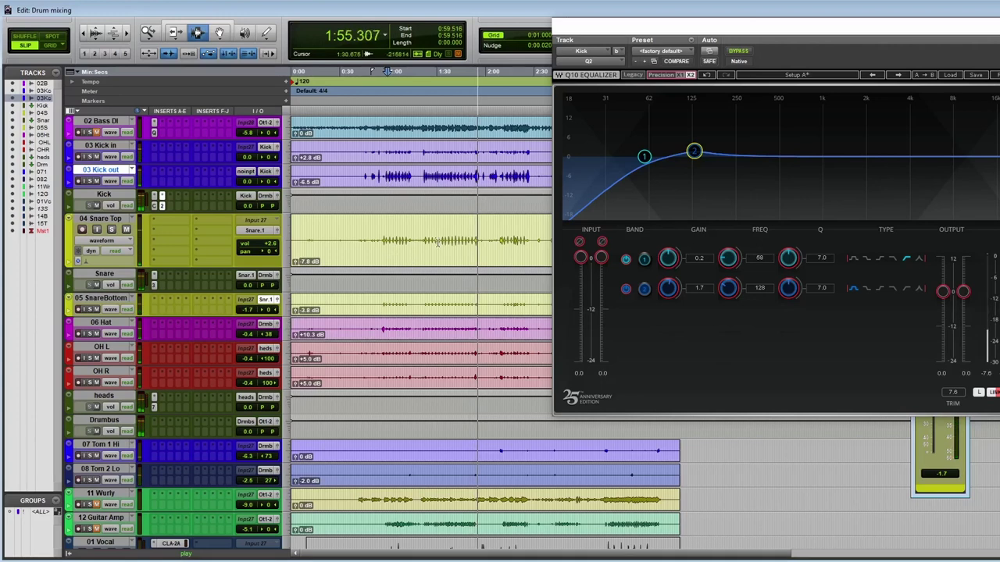
Stop the running playback
key("space")
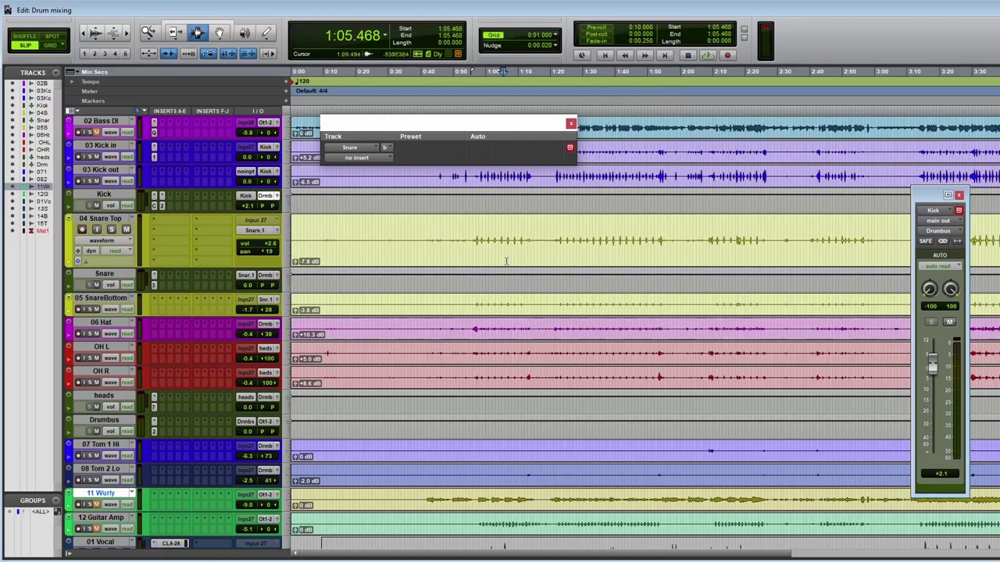
Audition 04 Snare Top from 0:55.490, move the play start to 0:58.116, and open the Snare bus insert choices
left_click(463, 240)
left_click(471, 236)
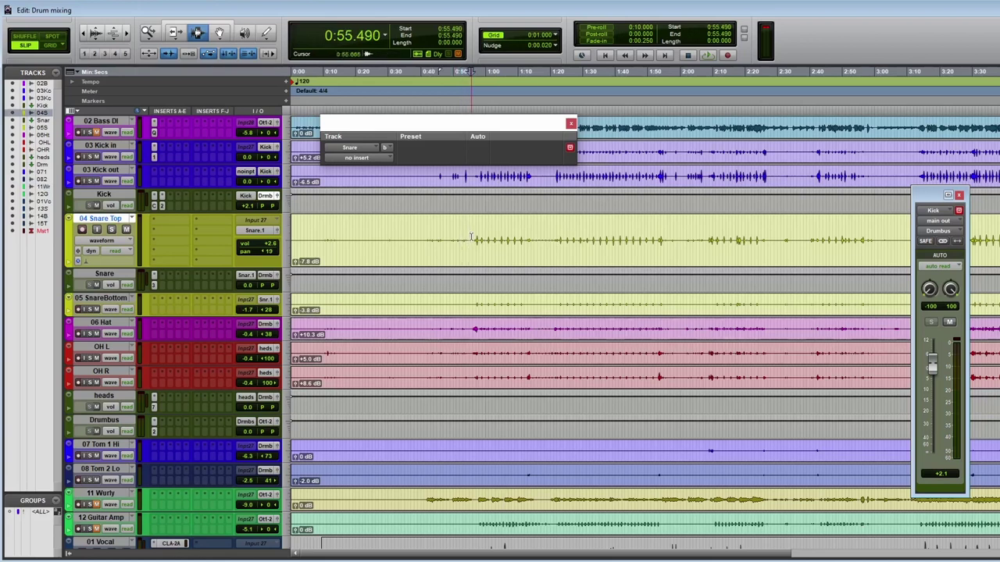
key("space")
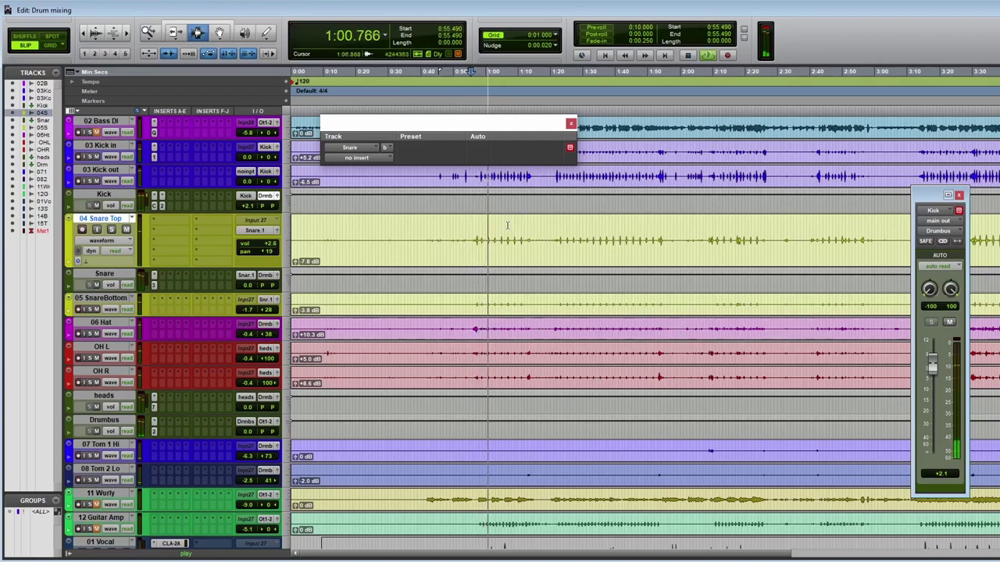
key("space")
left_click(479, 242)
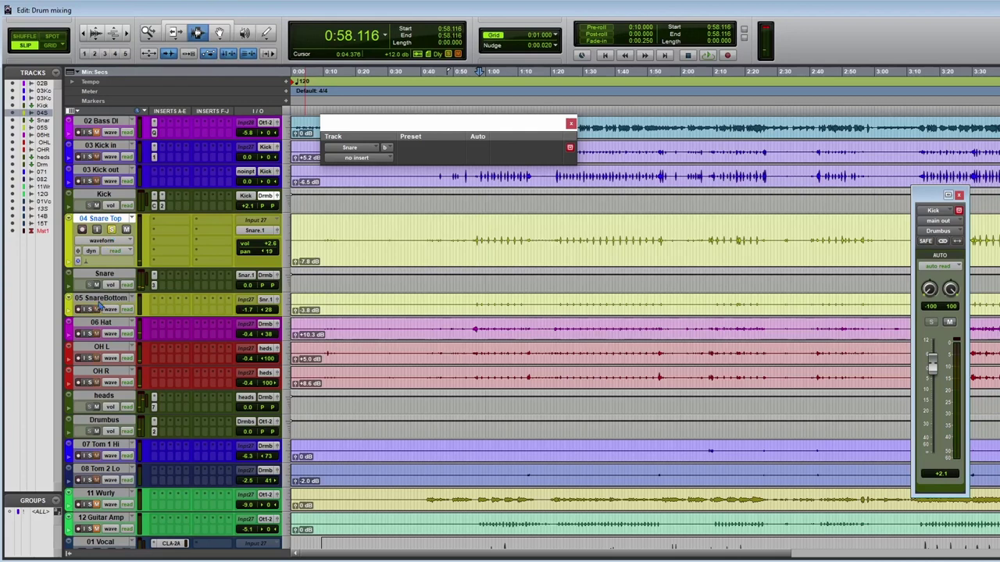
left_click(163, 278)
Insert FabFilter Pro-Q 2 on the Snare bus and add a narrow bell boosted to +7.25 dB
mouse_move(217, 294)
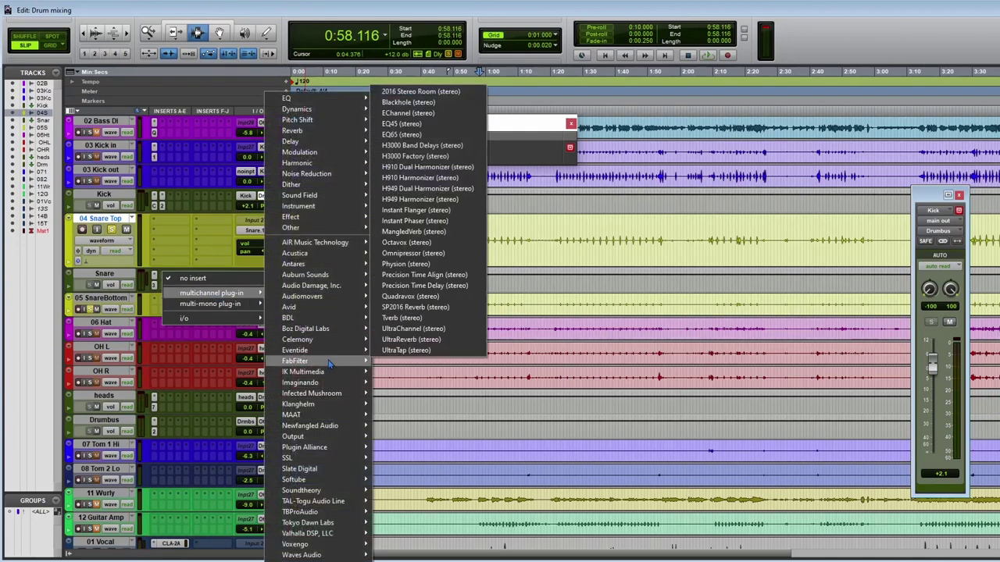
mouse_move(329, 364)
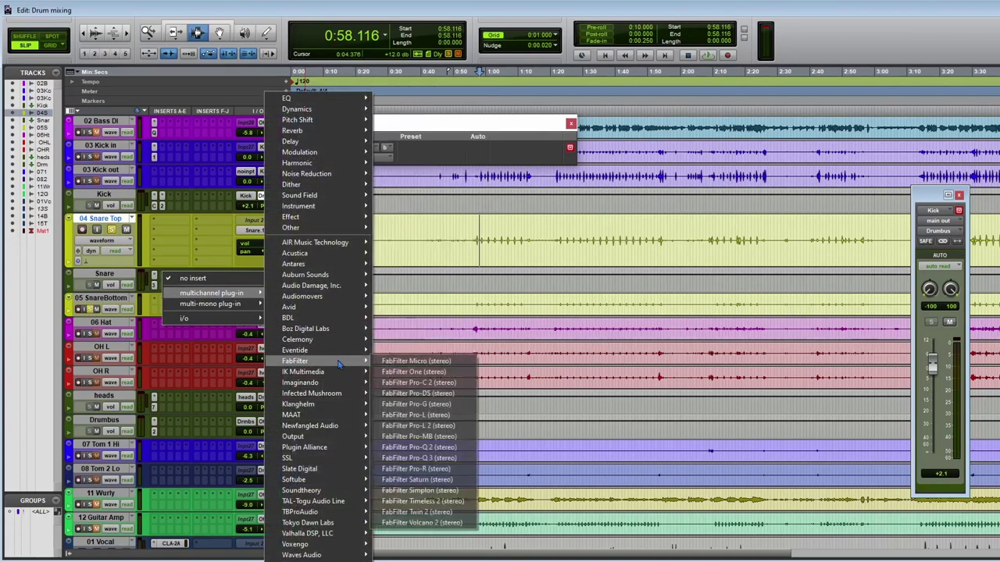
left_click(451, 448)
left_click_drag(467, 291, 471, 254)
scroll(471, 257, "down", 2)
scroll(473, 256, "up", 2)
scroll(473, 256, "up", 6)
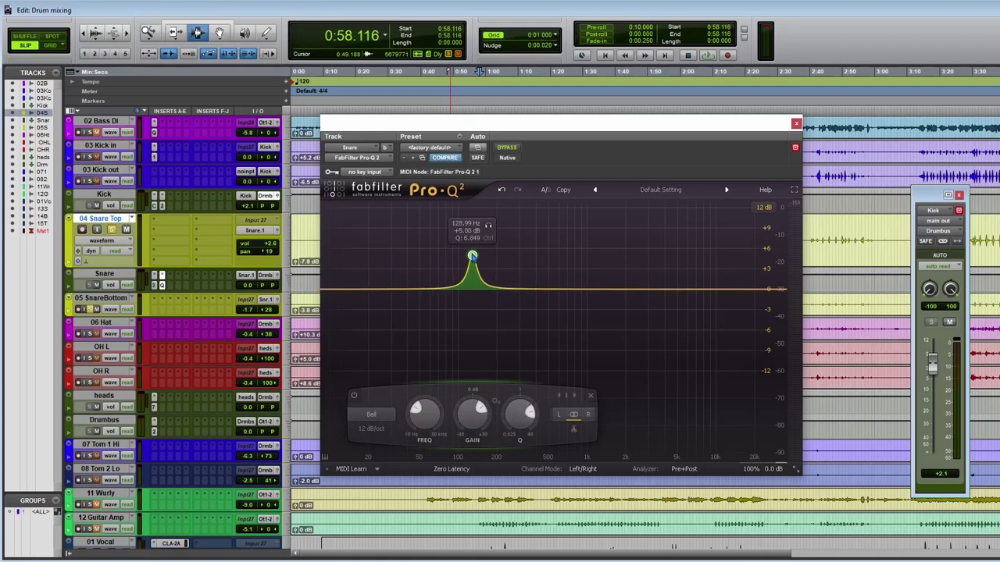
scroll(472, 256, "up", 1)
left_click_drag(472, 256, 473, 241)
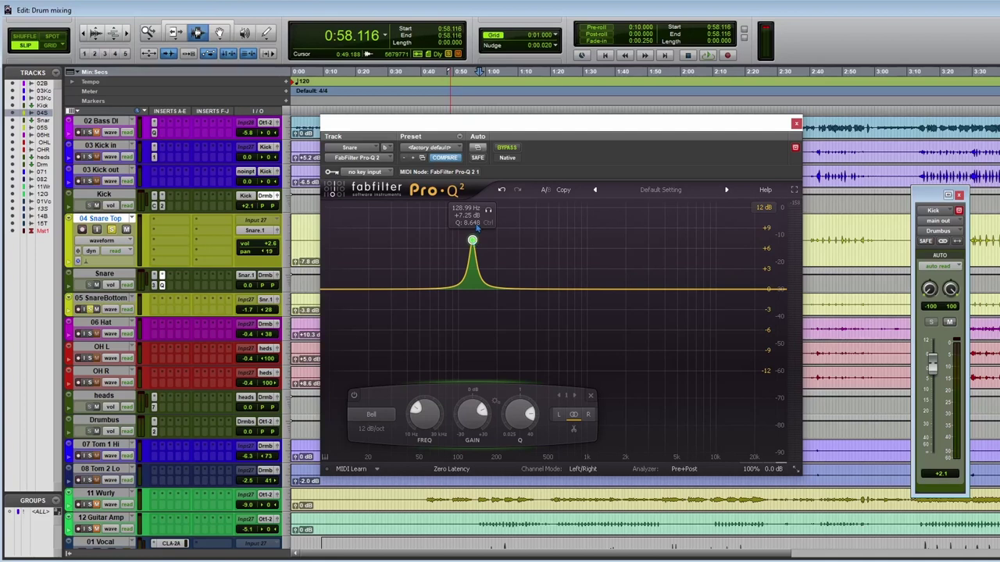
Solo the boosted bell and sweep it during playback to find the ring at 647.55 Hz
left_click(489, 211)
key("space")
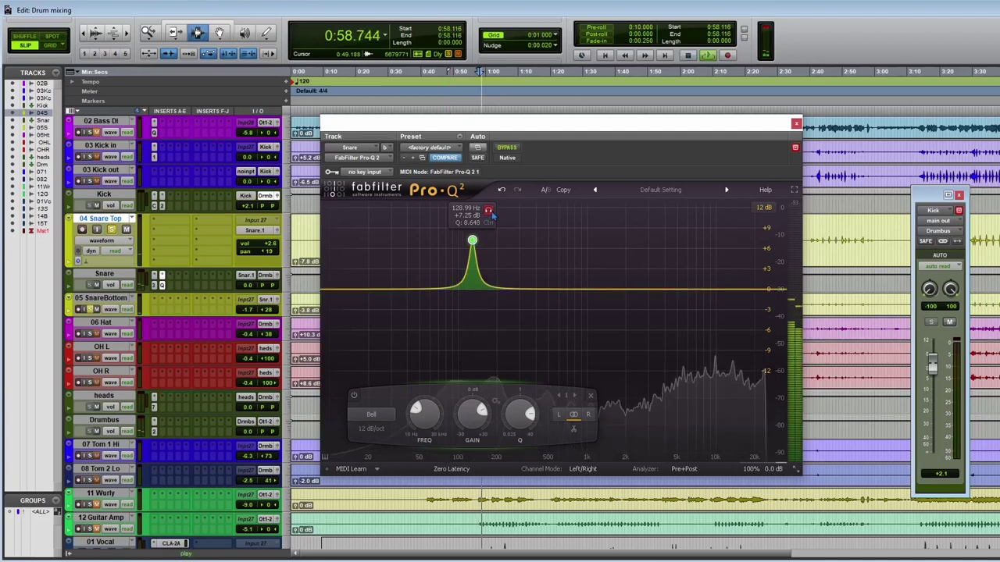
left_click_drag(489, 211, 582, 223)
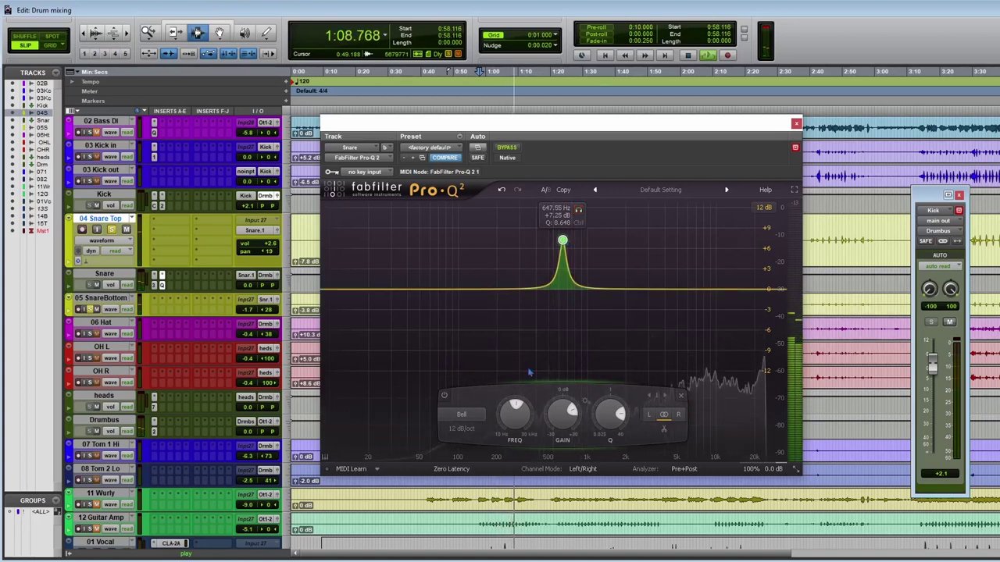
scroll(563, 442, "up", 10)
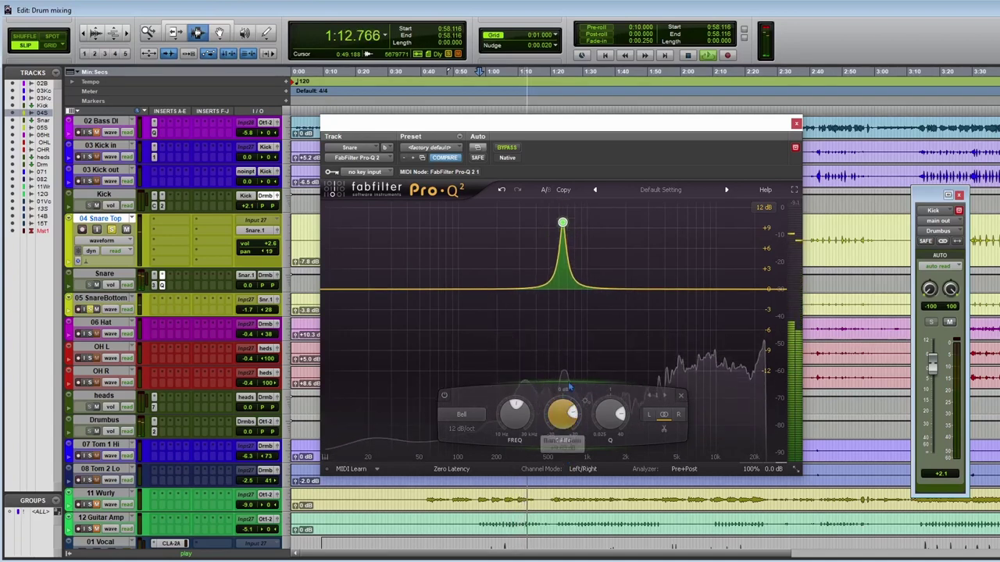
mouse_move(579, 243)
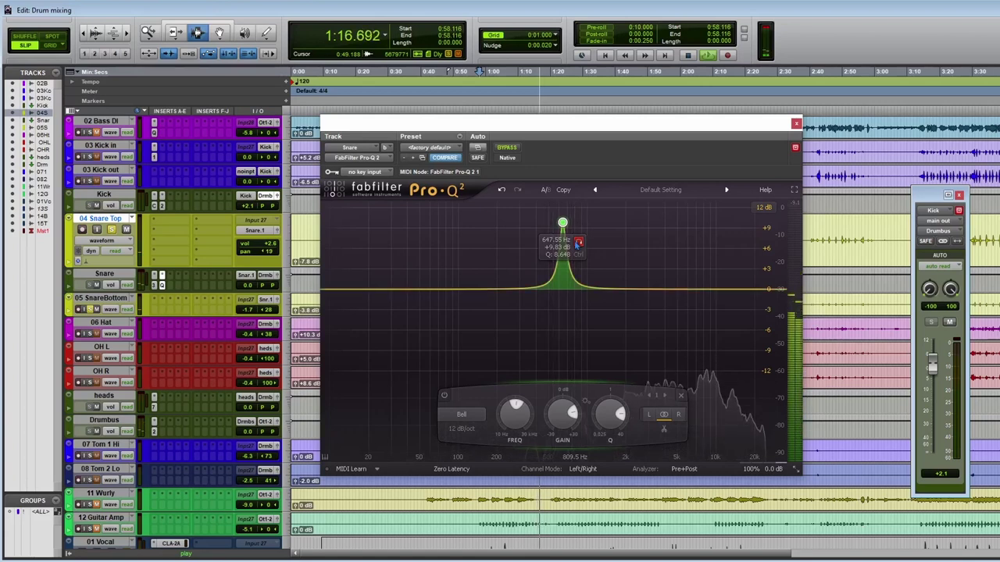
key("space")
key("space")
left_click(579, 244)
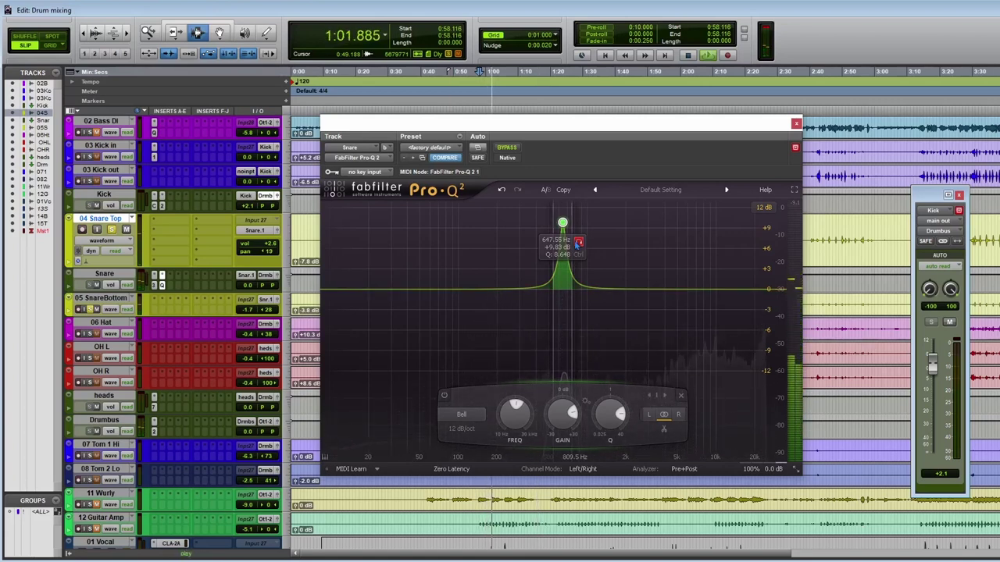
key("space")
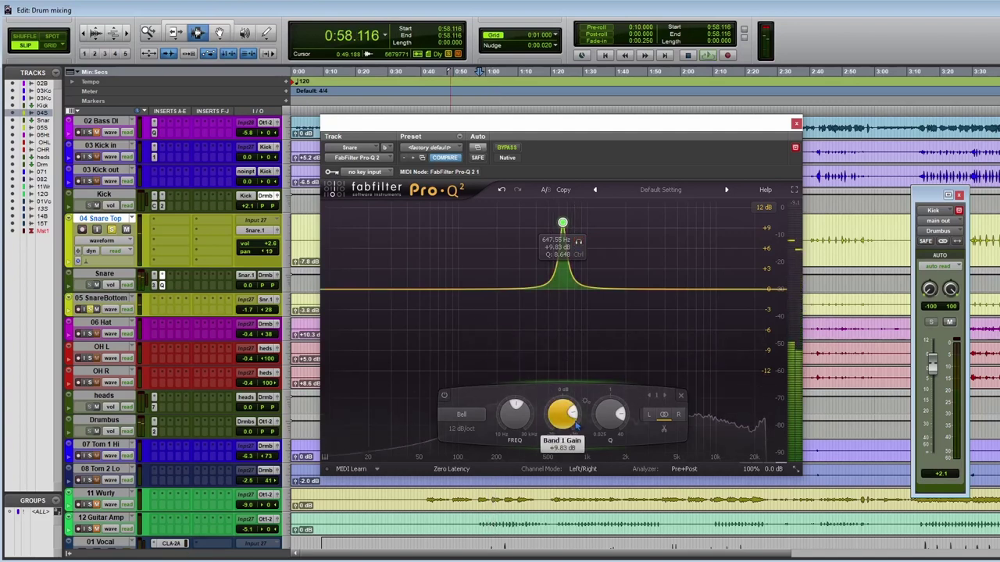
Cut the 647 Hz band to about -7 dB and A/B the notch with bypass during playback
scroll(563, 429, "up", 10)
left_click_drag(568, 424, 577, 386)
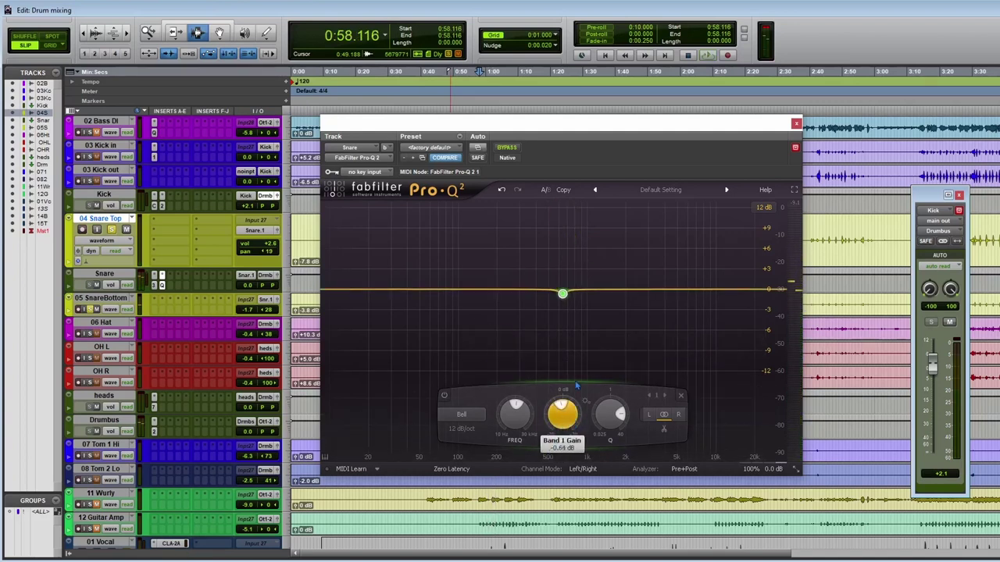
scroll(558, 419, "down", 4)
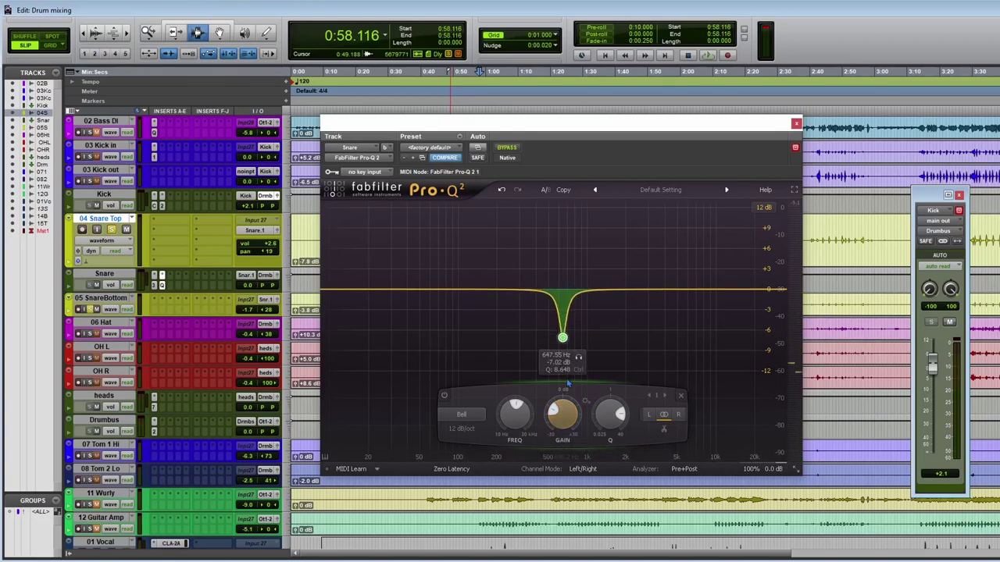
key("space")
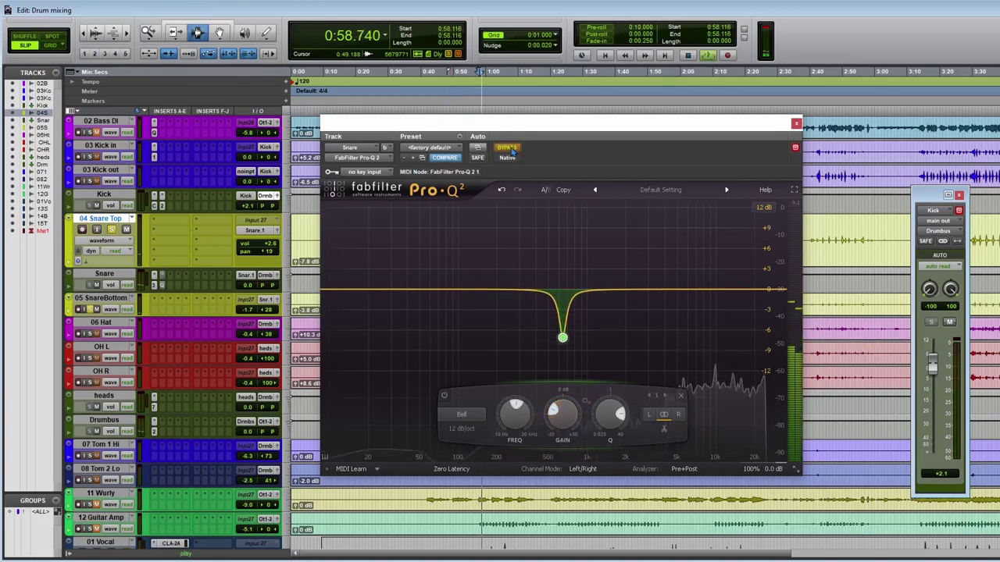
left_click(508, 149)
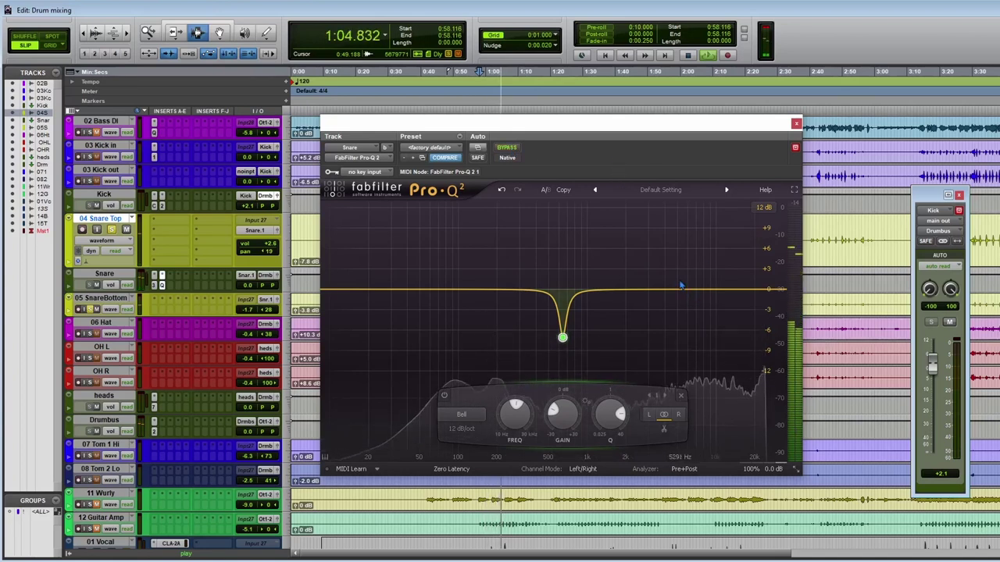
left_click(507, 148)
left_click(507, 148)
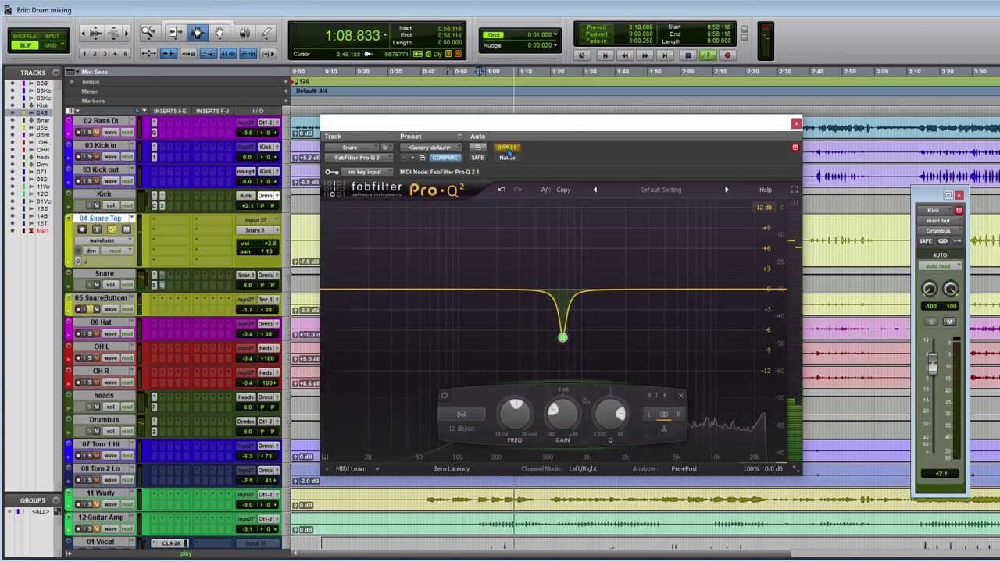
left_click(507, 149)
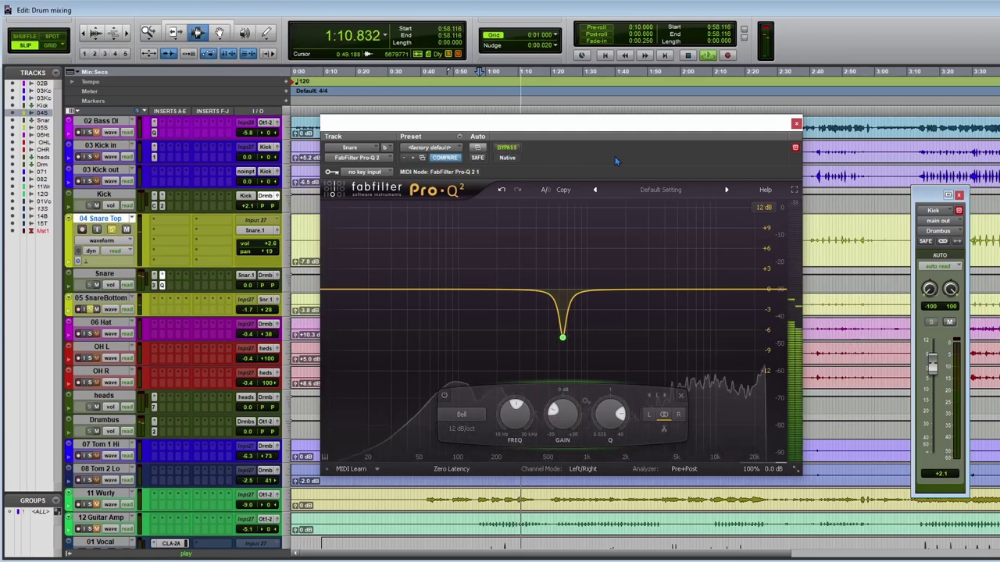
key("space")
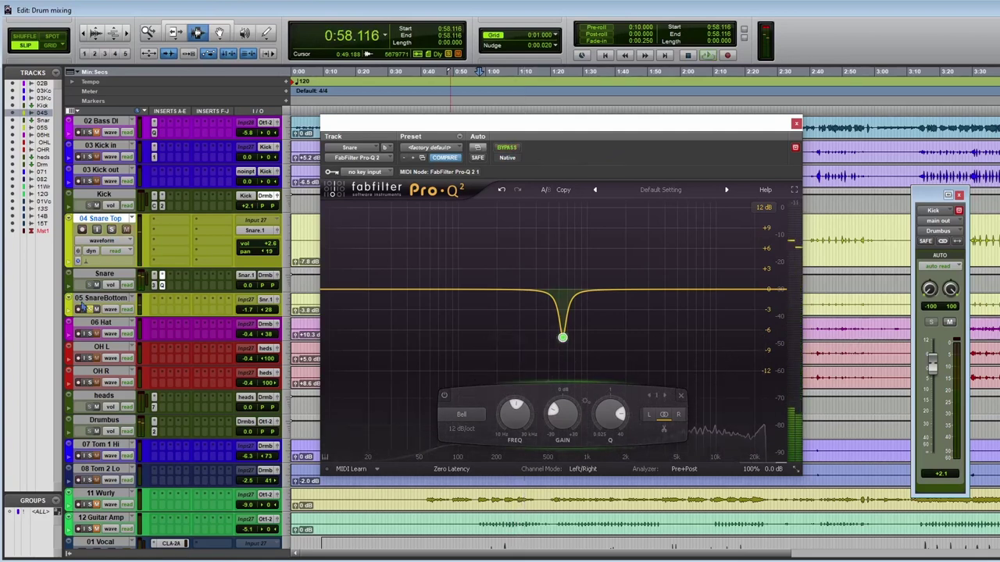
Reposition the Pro-Q 2 window and restart playback from 0:57.590
left_click_drag(490, 135, 678, 142)
left_click(457, 238)
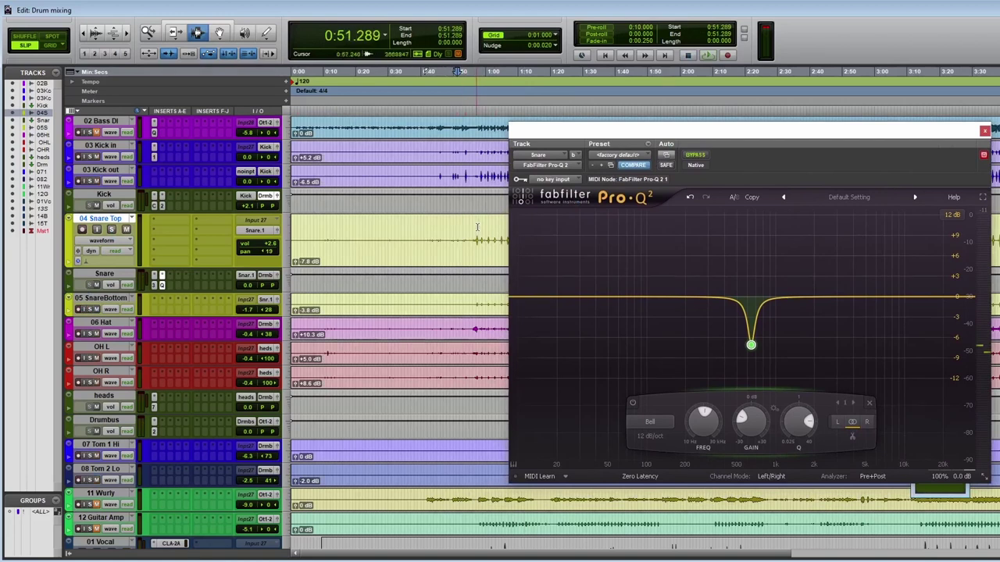
left_click(476, 227)
key("space")
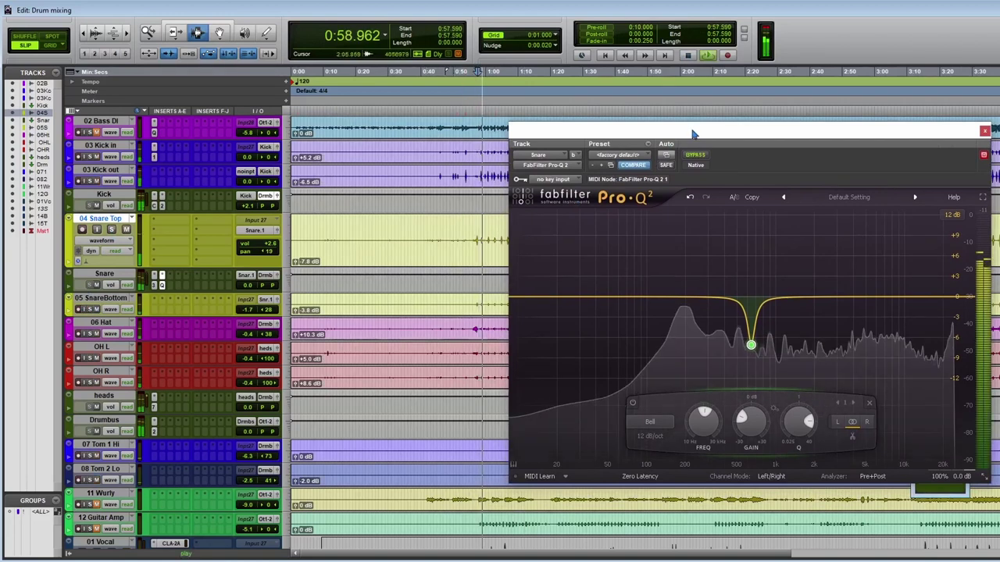
left_click_drag(692, 134, 715, 65)
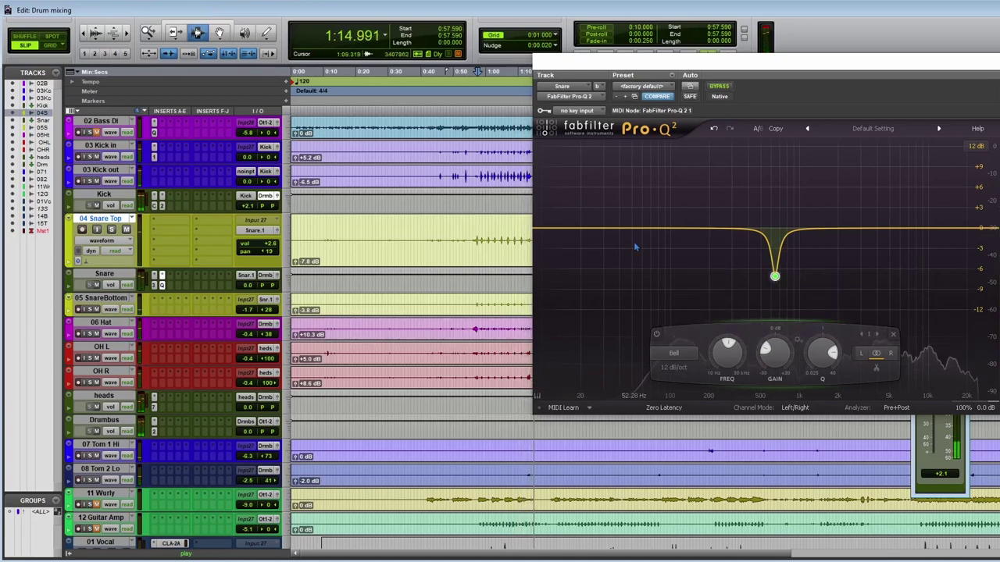
Stop playback and move the Pro-Q 2 window back down
key("space")
left_click_drag(906, 67, 763, 83)
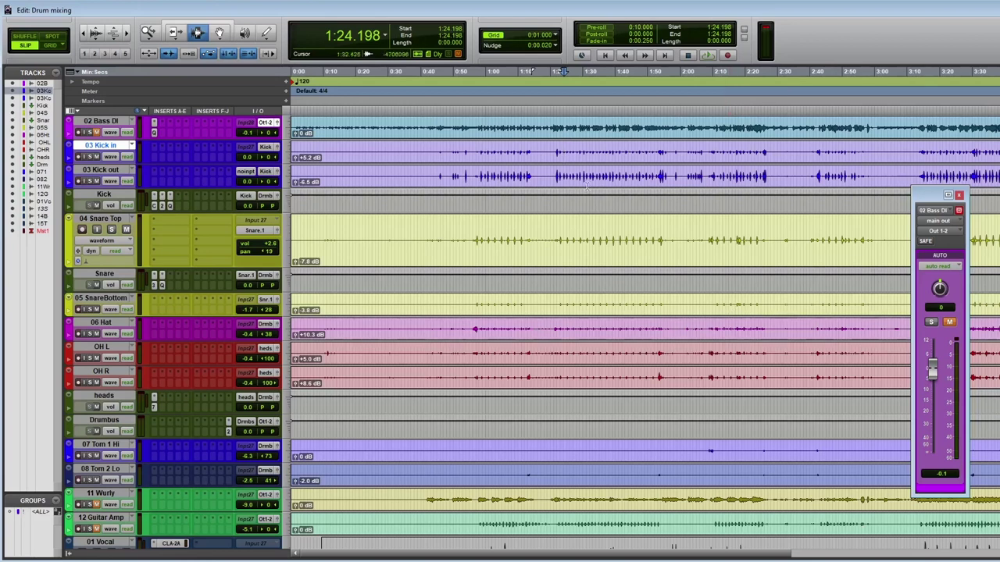
Play 03 Kick out from 0:58.116, briefly check the Kick bus Pro-Q 2, then select 03 Kick in
left_click(479, 166)
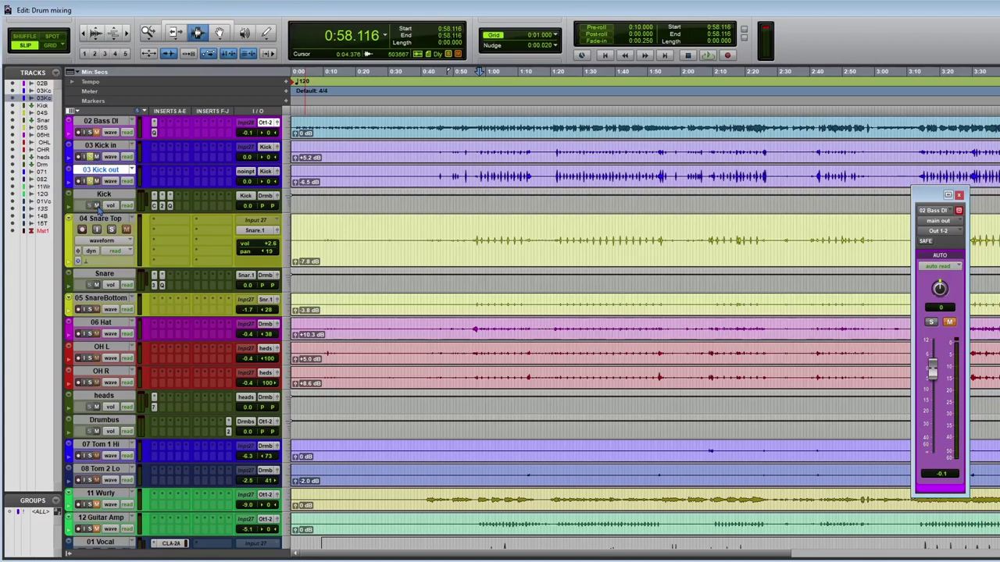
key("space")
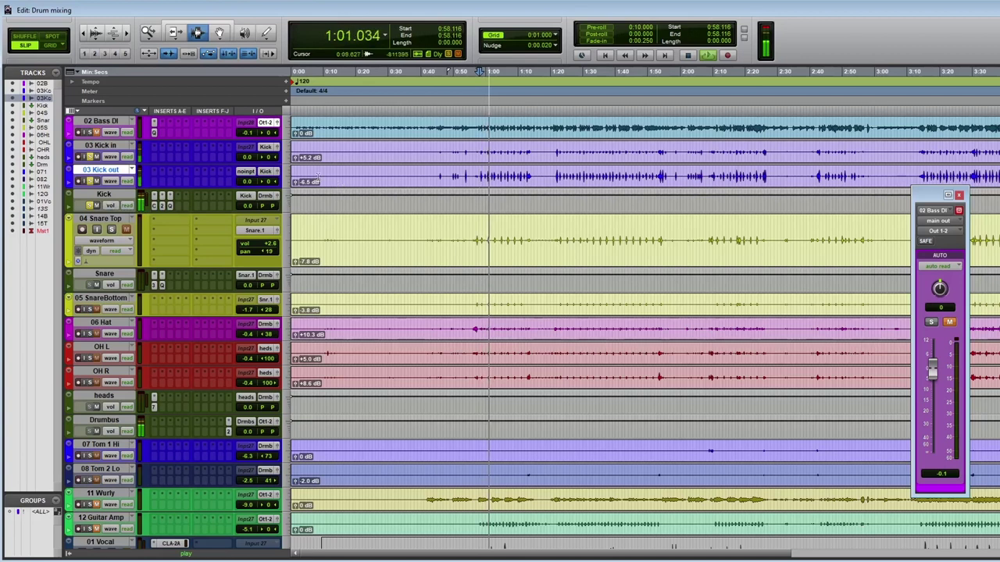
key("space")
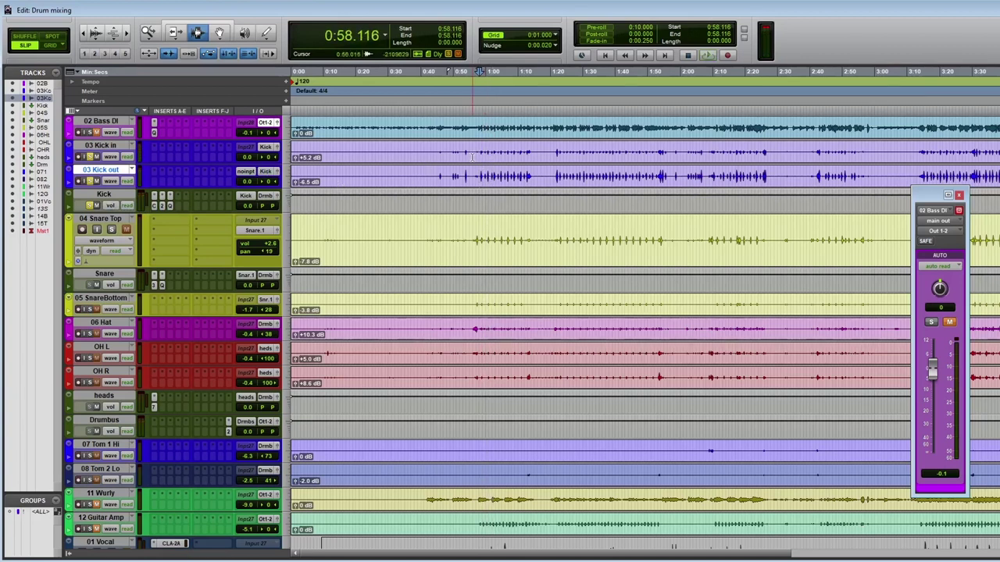
left_click(170, 205)
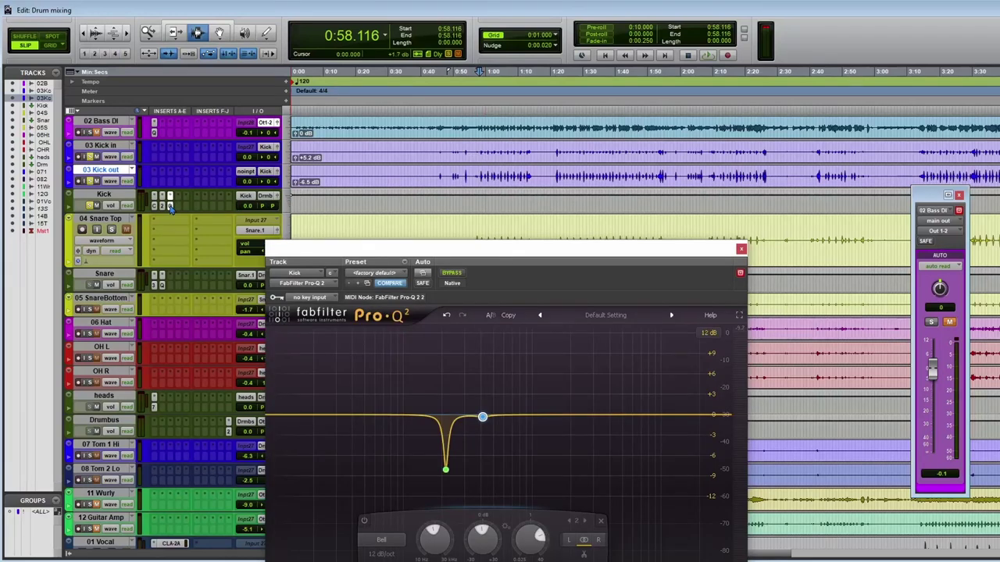
left_click(170, 207)
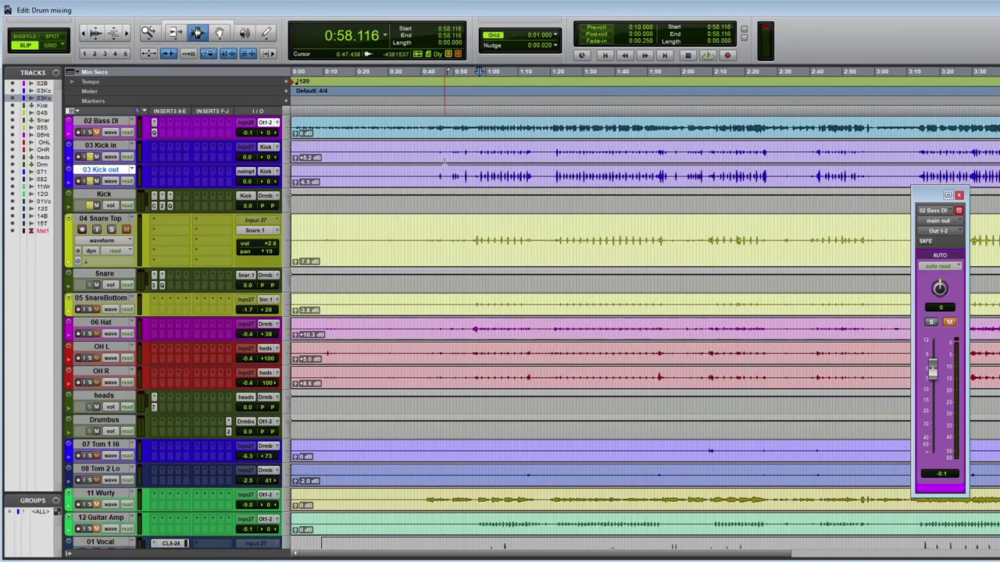
left_click(514, 154)
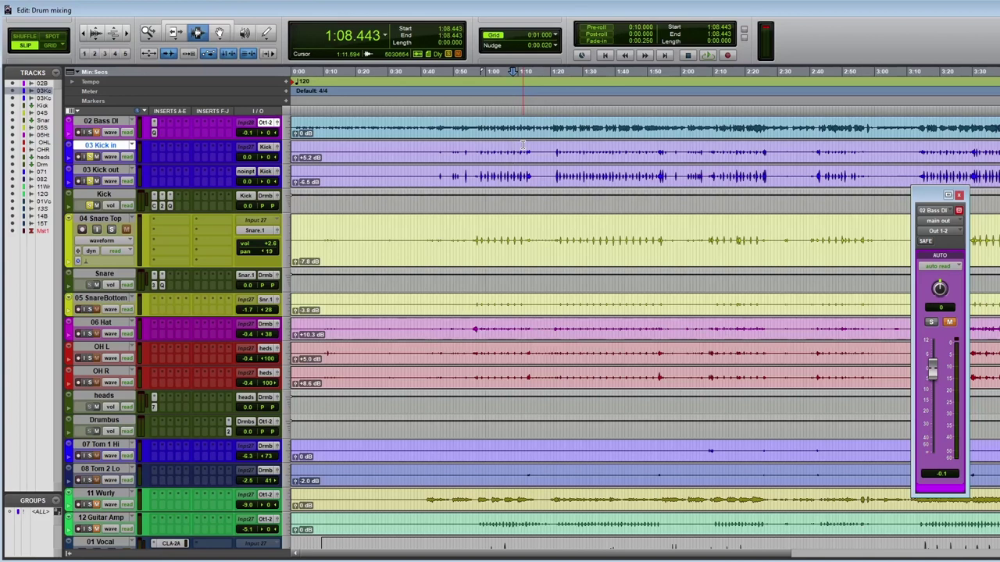
Set the play start at 0:57.766 on 03 Kick in and insert an EQ3 1-Band there
left_click(478, 154)
left_click(481, 154)
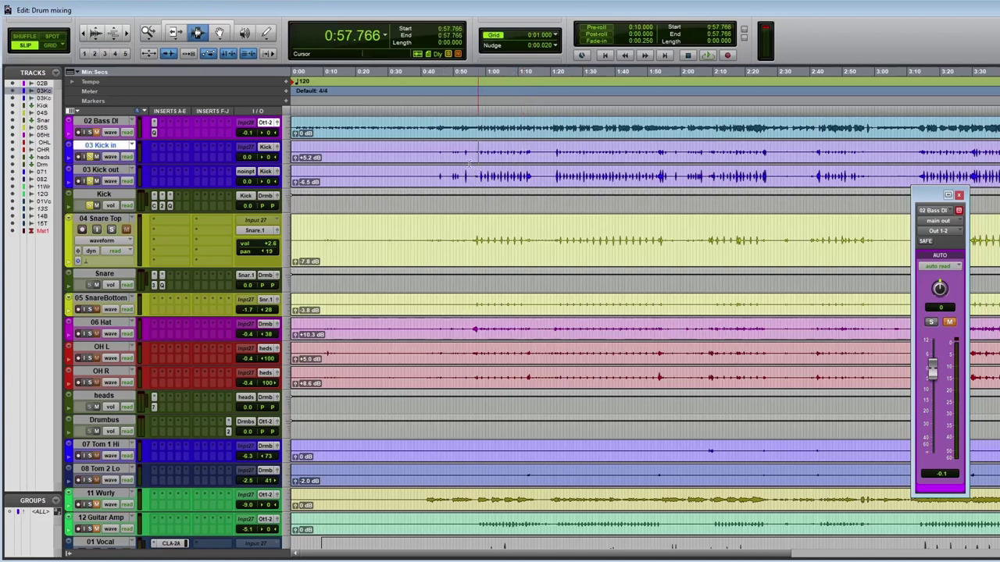
left_click(156, 149)
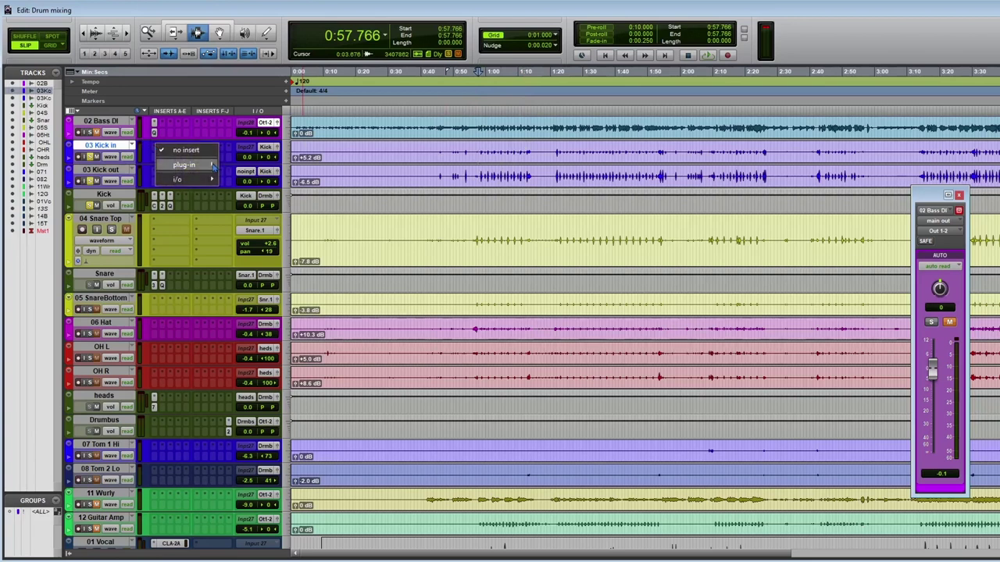
mouse_move(184, 165)
mouse_move(273, 331)
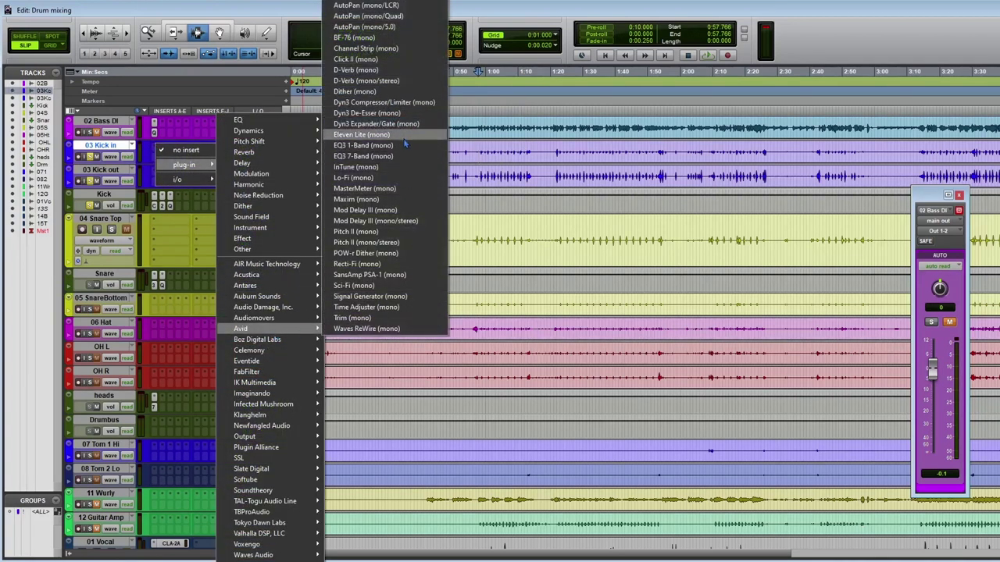
left_click(367, 146)
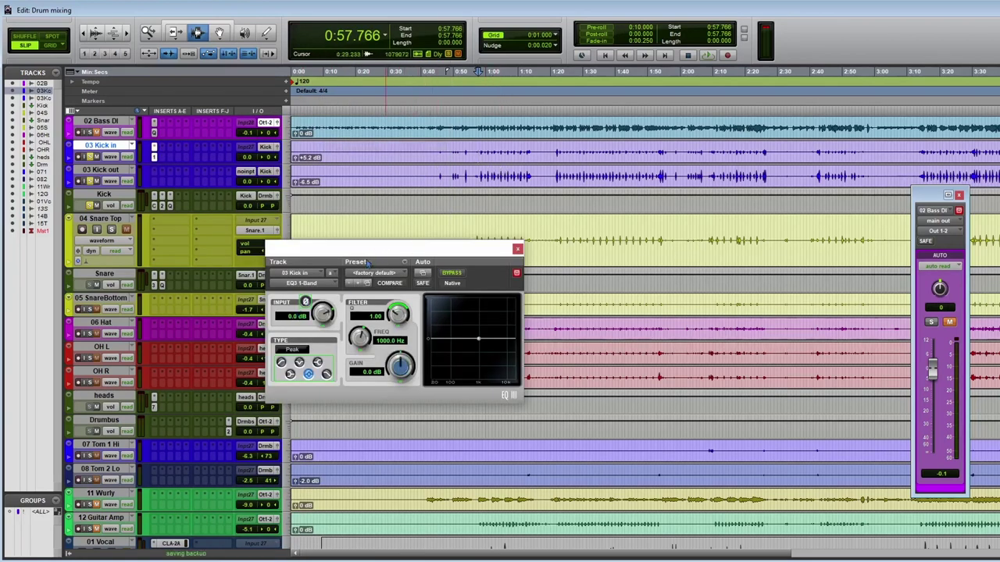
Invert the Kick in polarity with the EQ3 and compare it against bypass during playback
key("space")
key("space")
left_click(480, 175)
key("space")
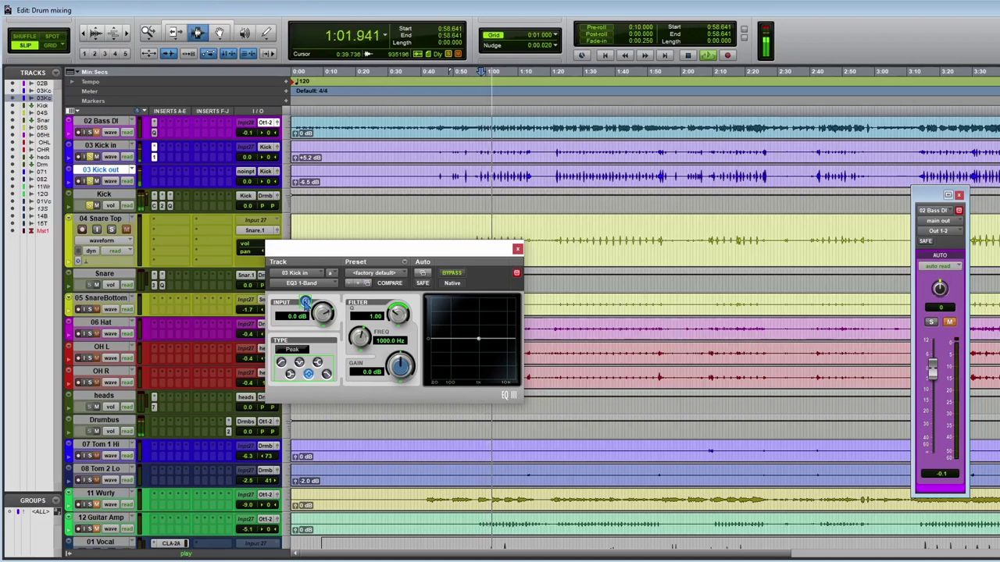
left_click(305, 303)
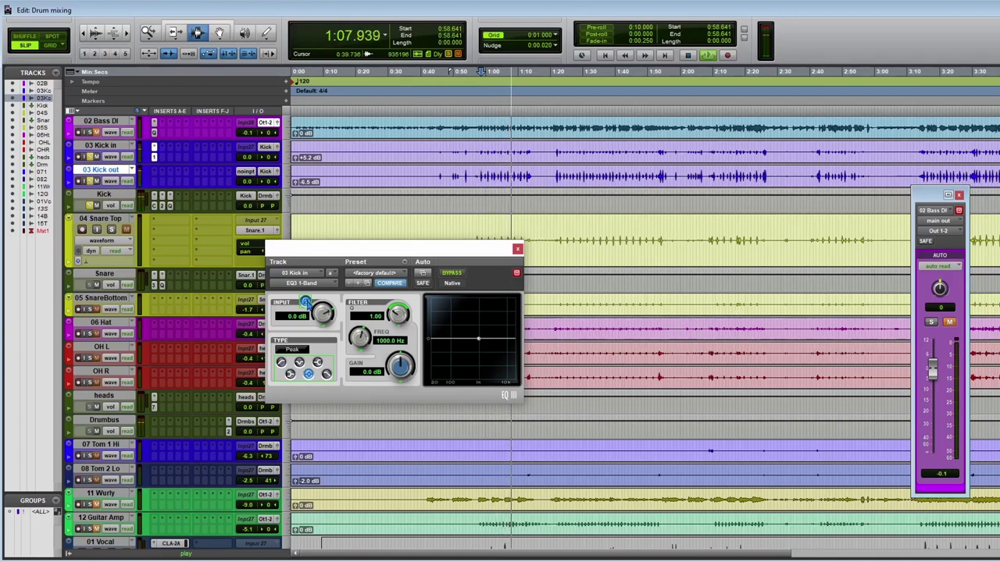
left_click(453, 275)
left_click(453, 274)
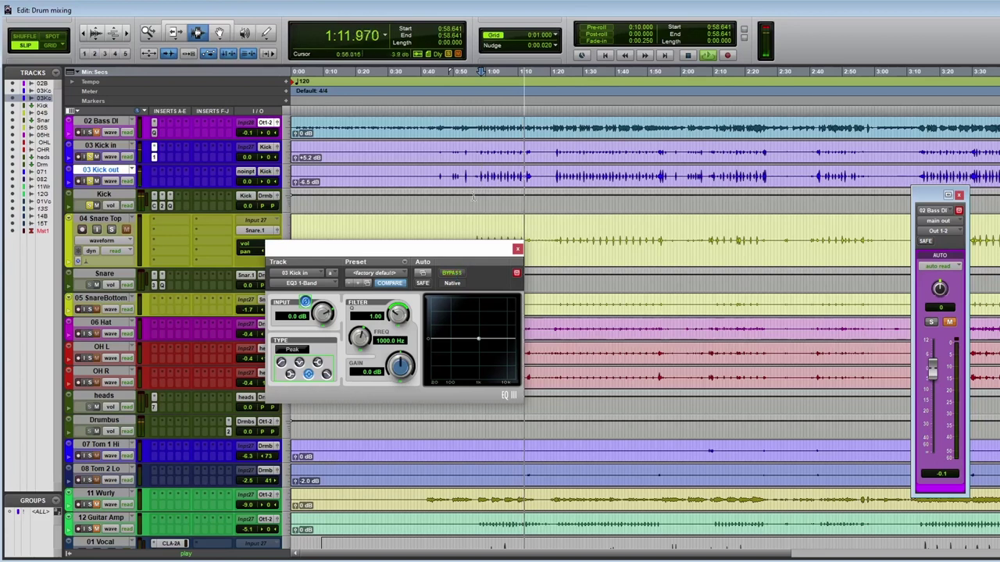
key("space")
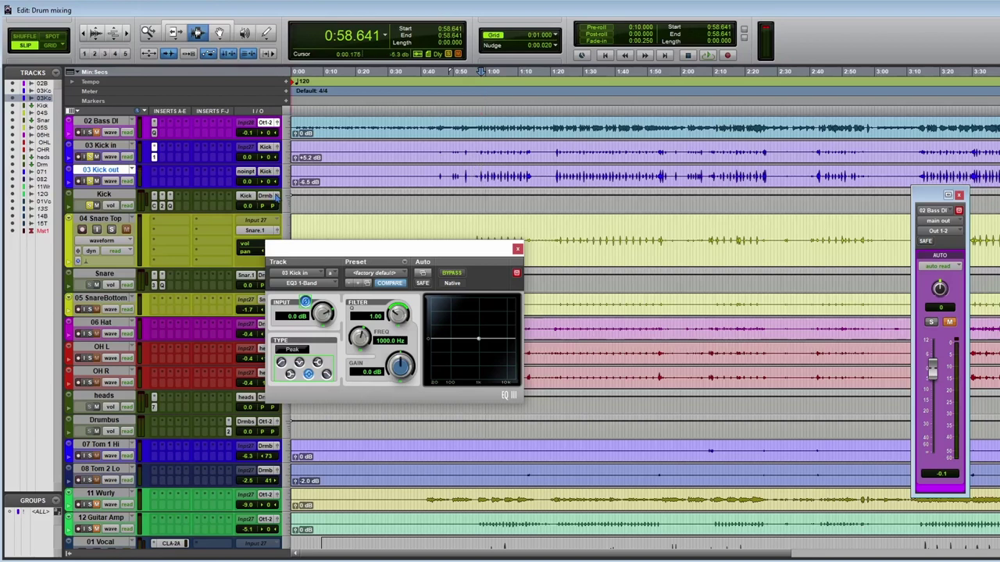
Raise the Kick bus fader from +0.8 to +2.1 dB during playback and move the EQ window down
left_click(275, 198)
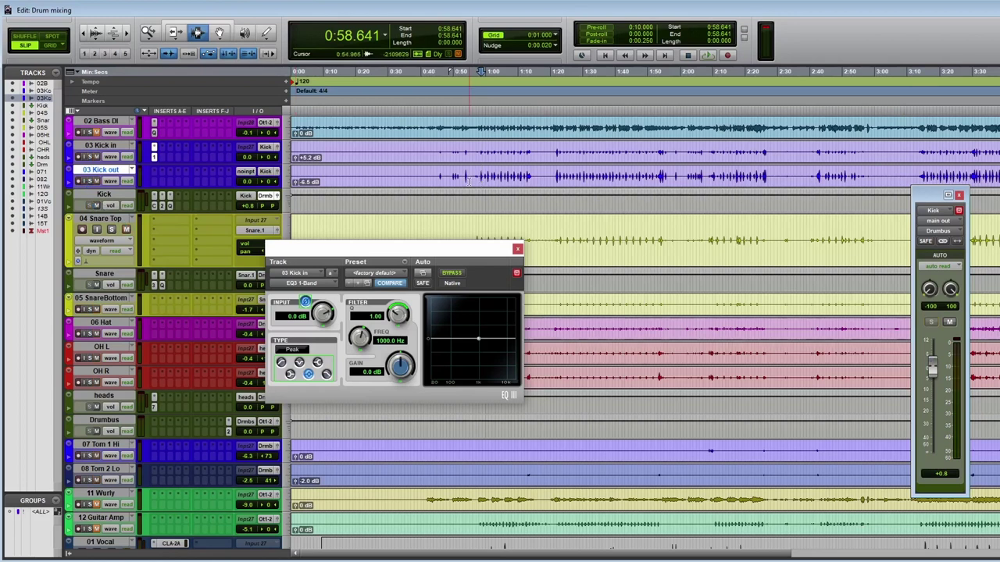
key("space")
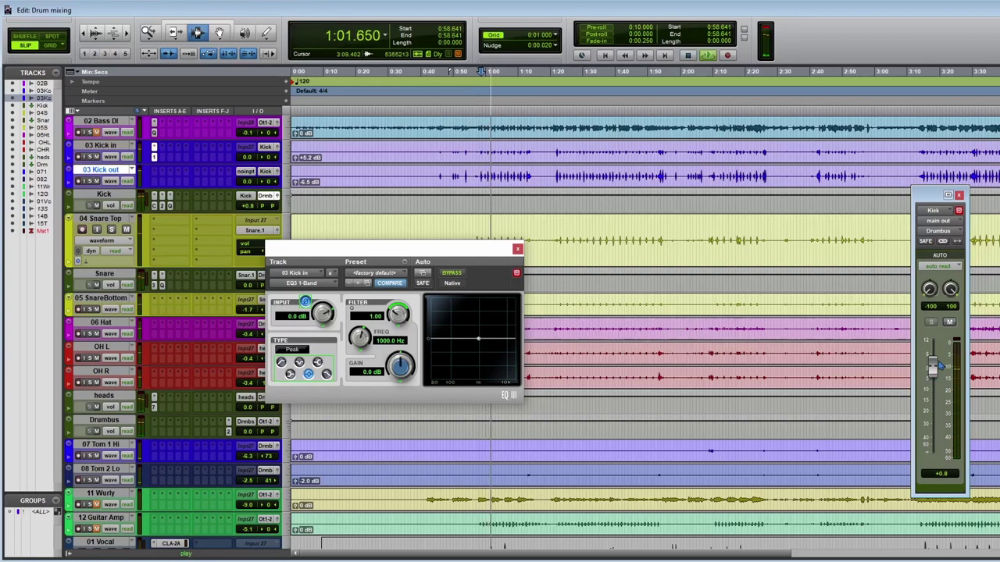
left_click_drag(932, 369, 932, 366)
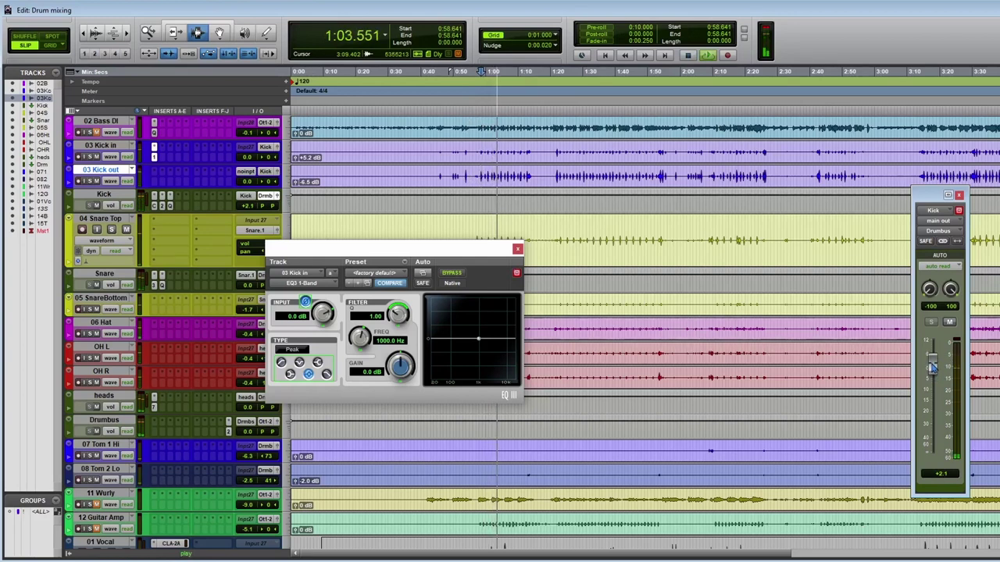
key("space")
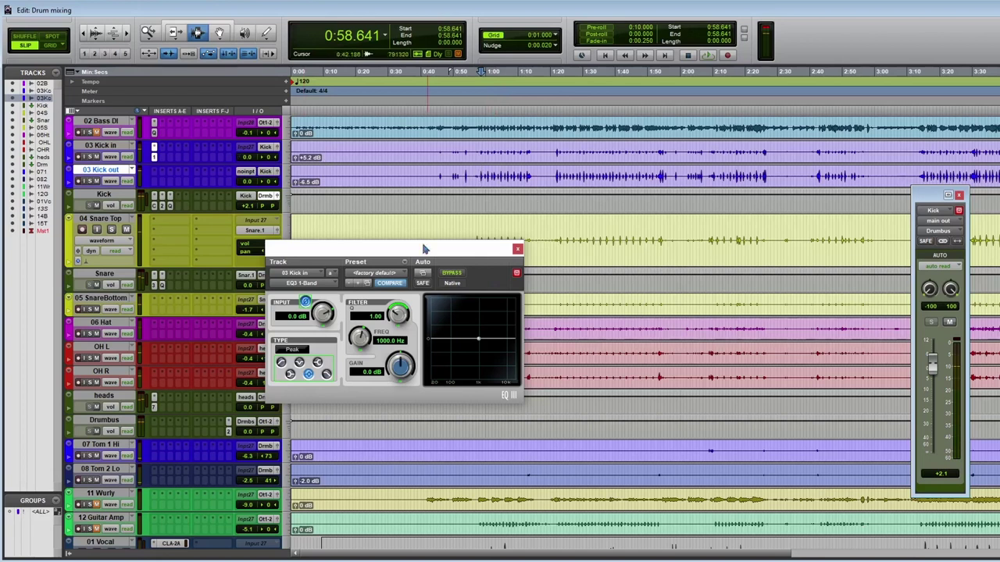
left_click_drag(404, 272, 398, 401)
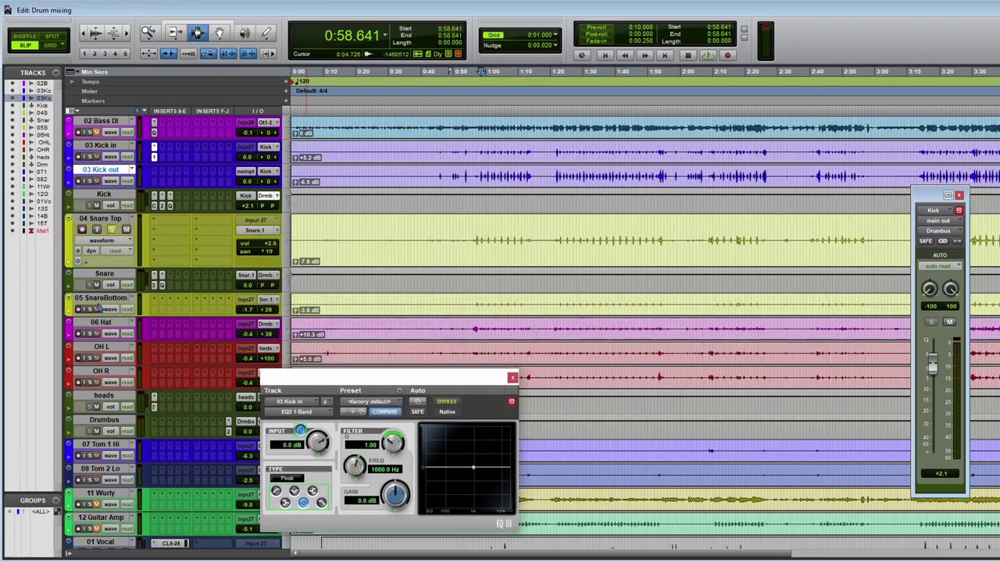
Play Snare Top from 0:57.240 and insert an EQ3 1-Band on it
left_click(476, 238)
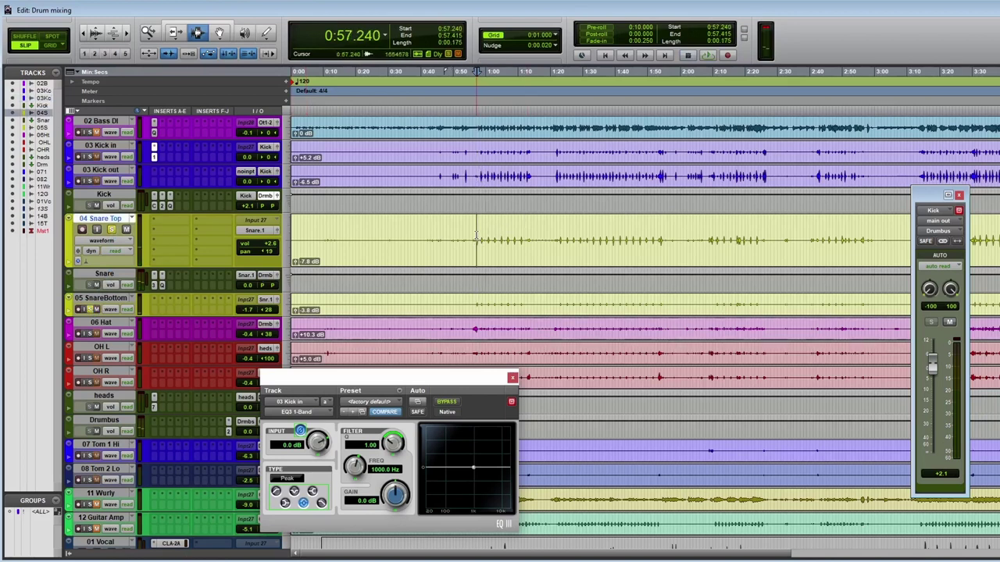
key("space")
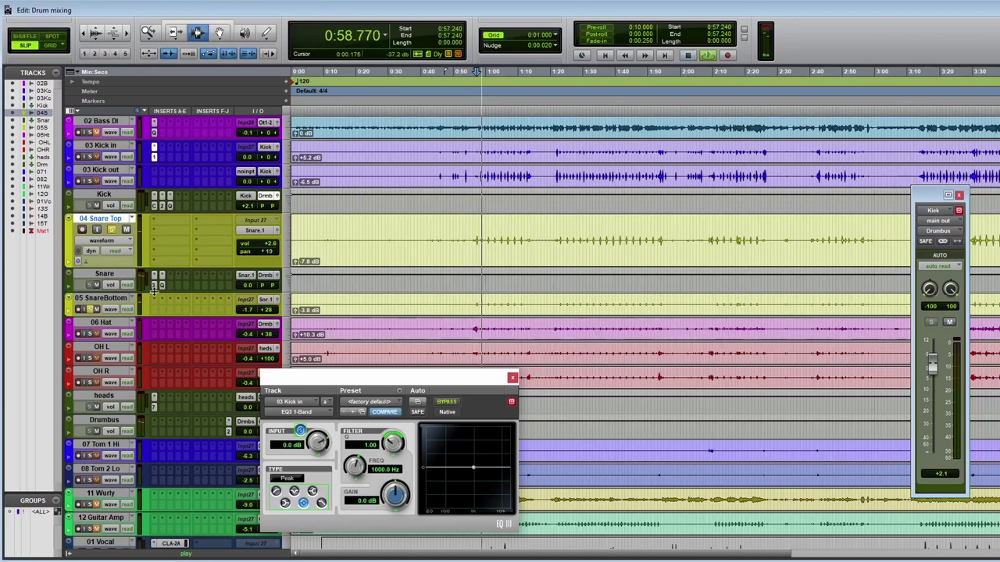
left_click(170, 225)
mouse_move(199, 238)
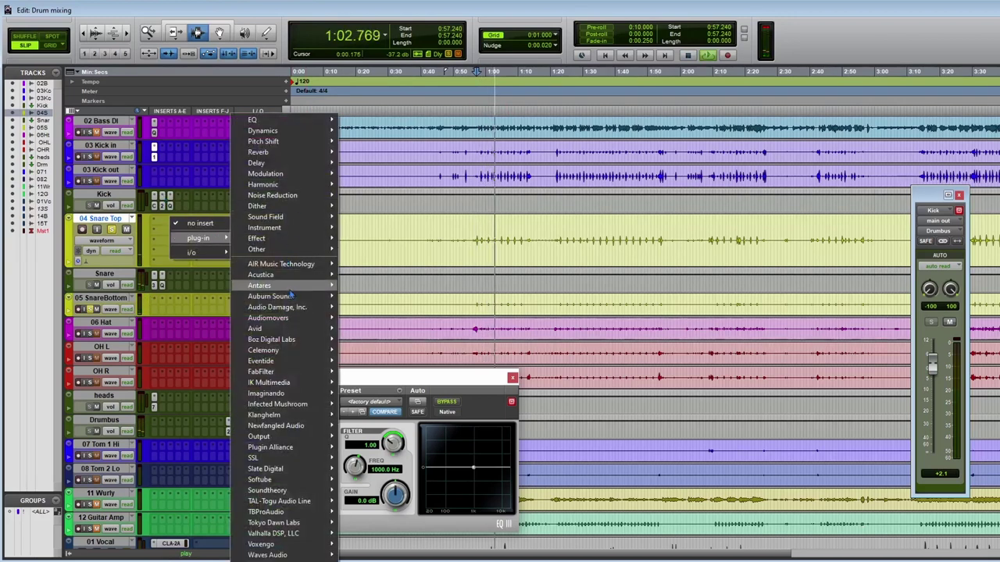
mouse_move(289, 328)
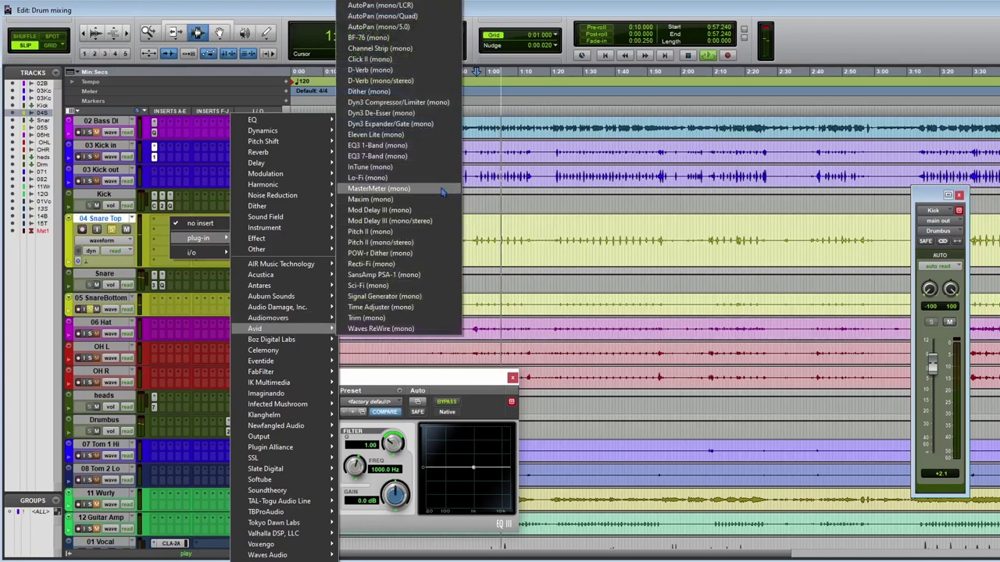
left_click(391, 146)
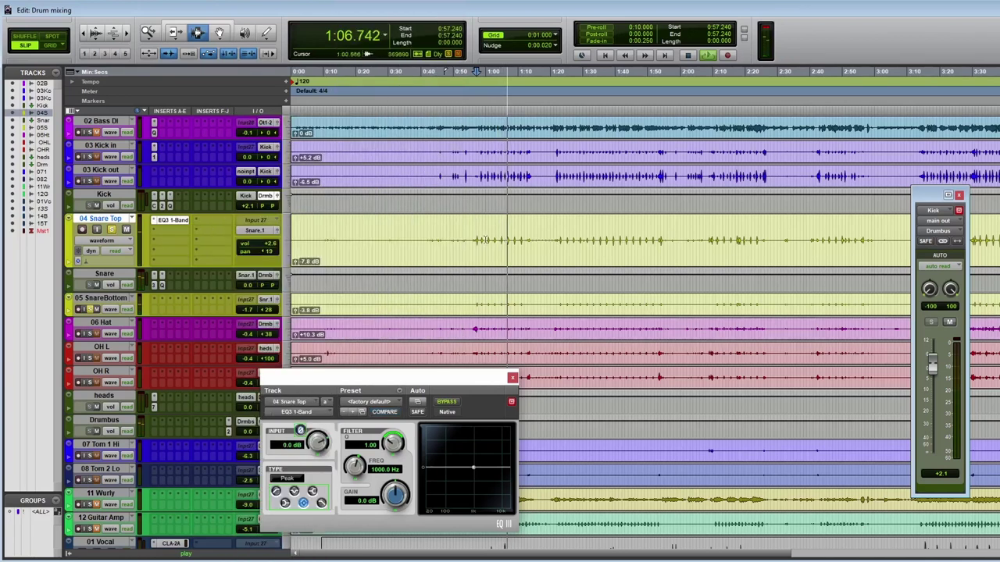
left_click_drag(379, 379, 399, 70)
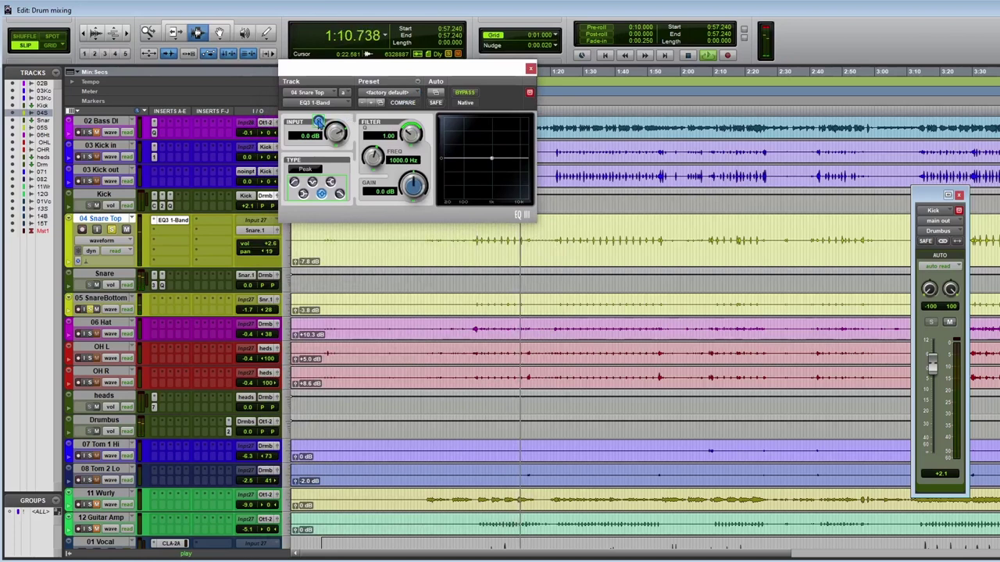
Try flipping the Snare Top polarity, then remove the EQ3 to leave the slot empty
left_click(319, 122)
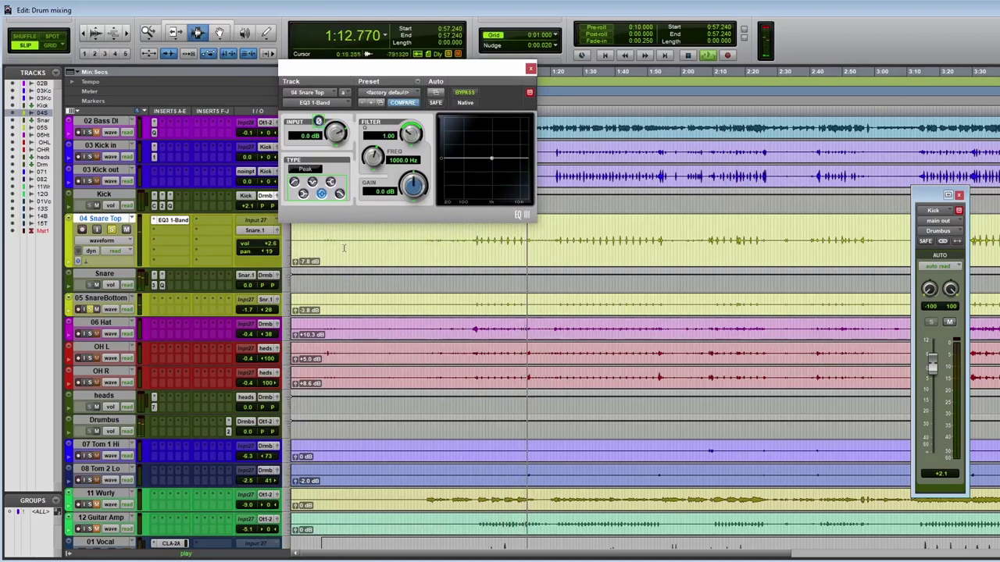
key("space")
left_click(155, 224)
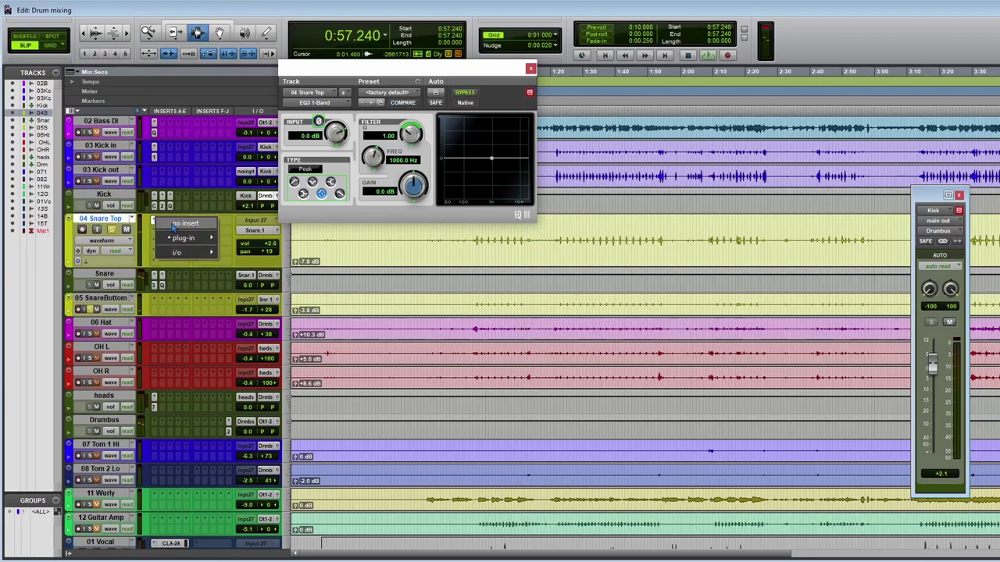
left_click(183, 223)
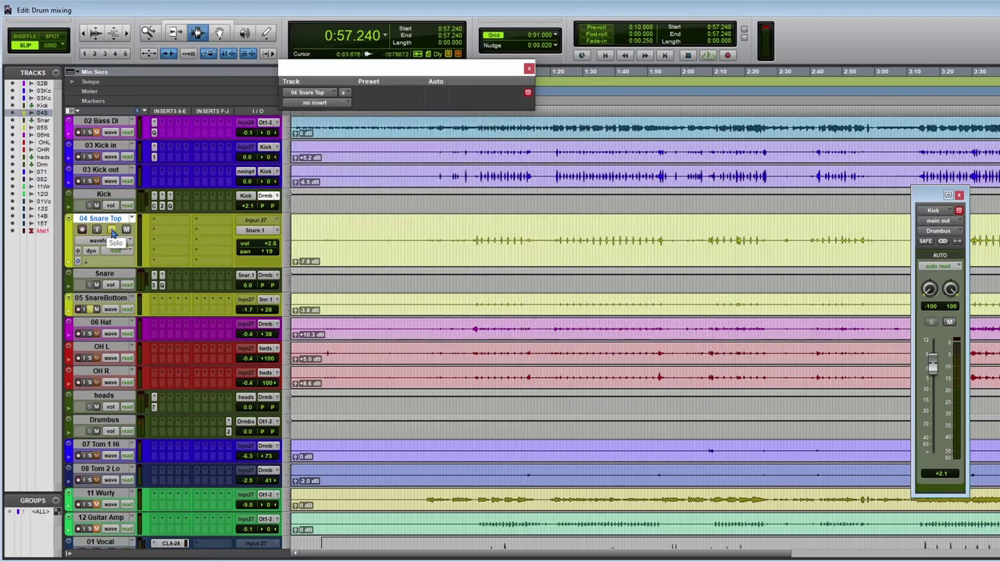
Open MAAT 2BusControl on Drumbus, listen in mono from OH L at 0:55.490, then switch mono off
left_click(360, 175)
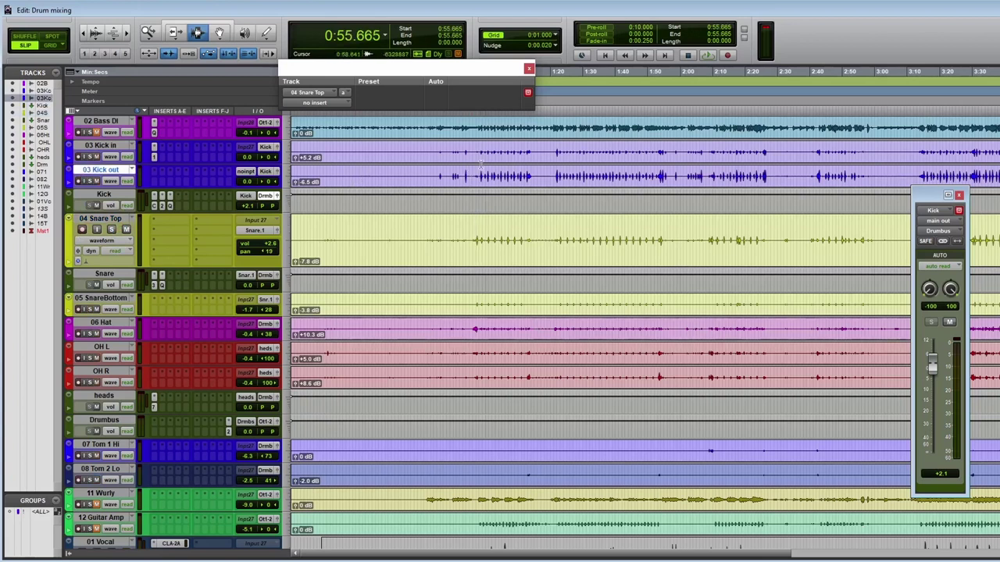
scroll(238, 422, "down", 1)
left_click(230, 410)
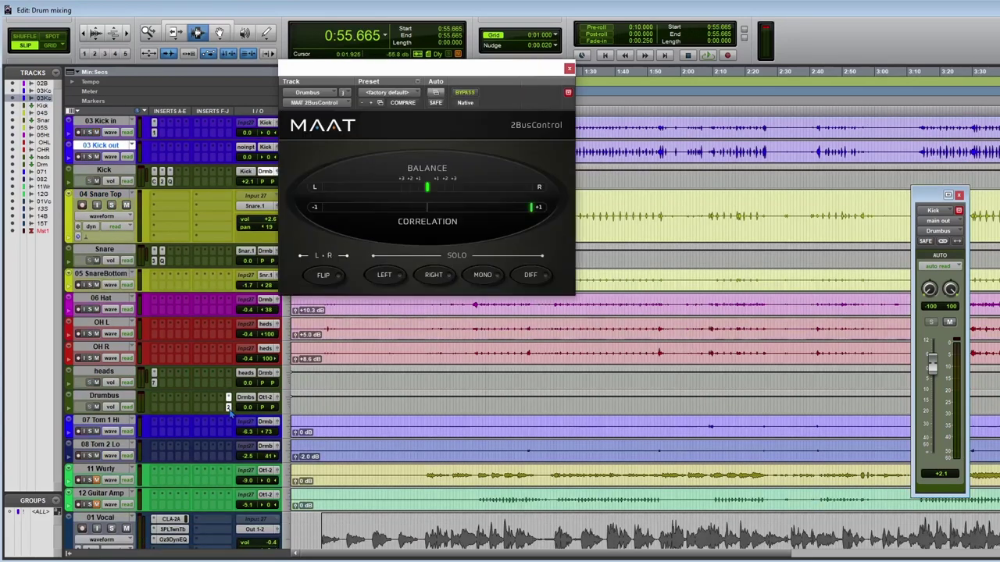
left_click(484, 277)
left_click(472, 334)
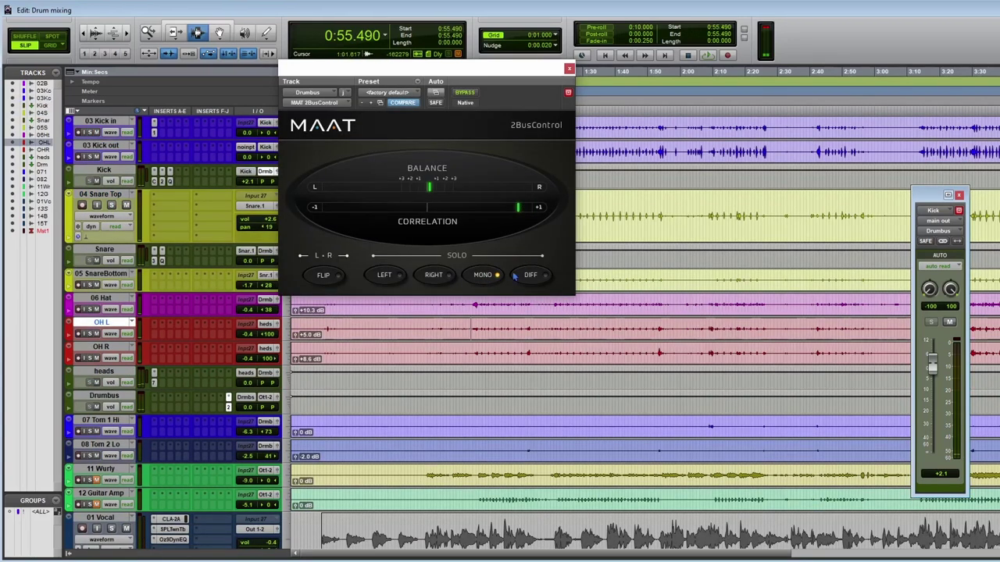
key("space")
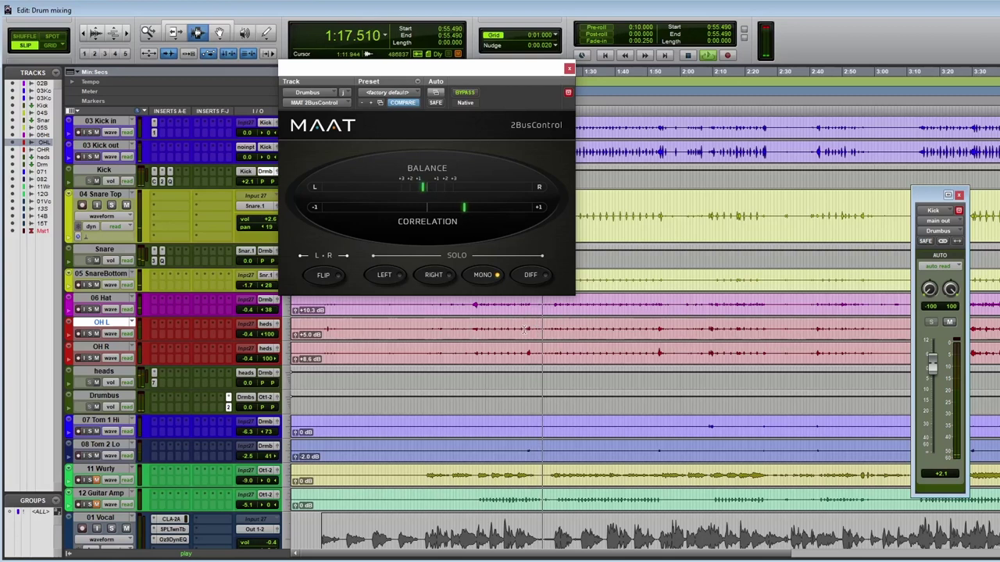
key("space")
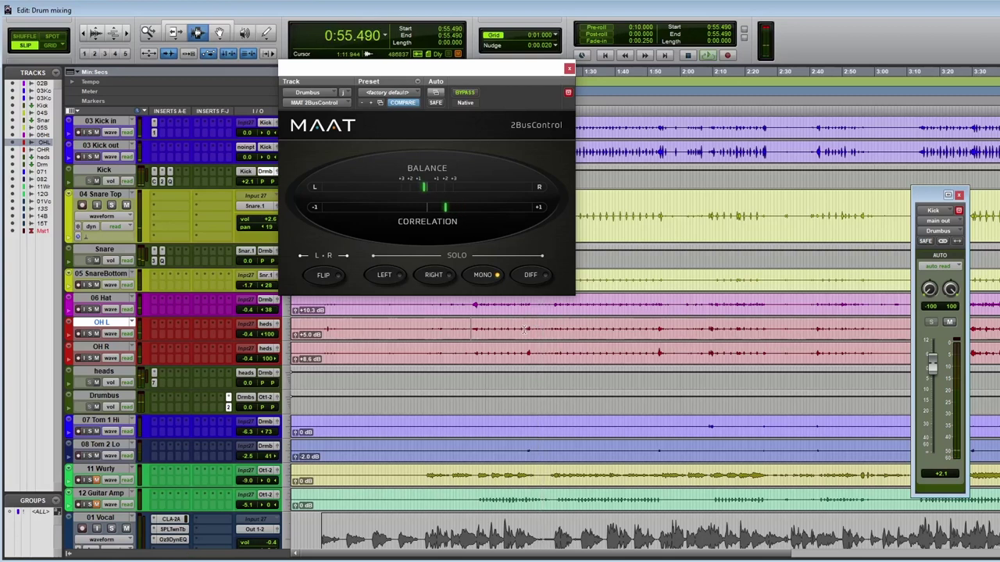
left_click(493, 279)
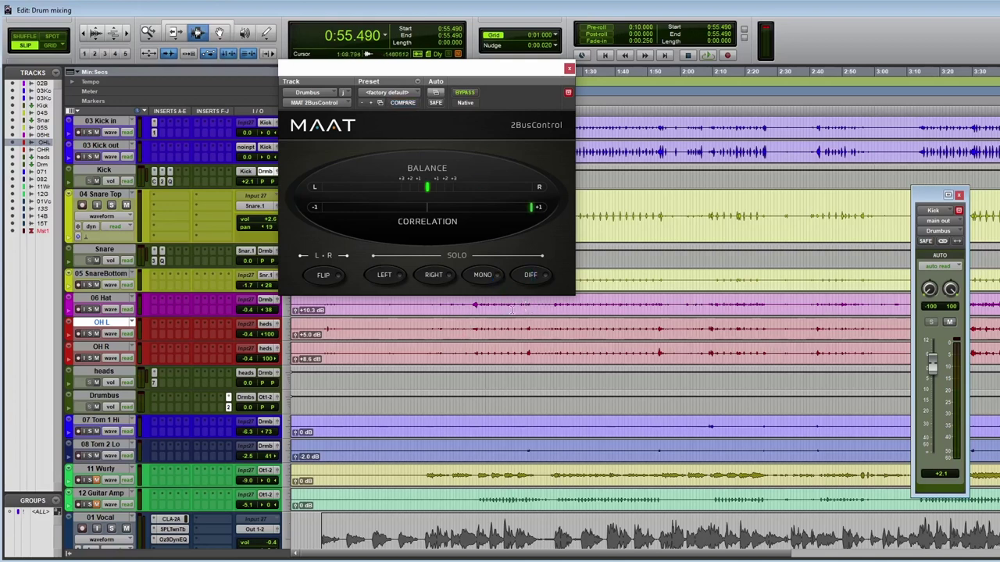
Play from 1:02.317 with OH L soloed to check its left balance on 2BusControl
left_click(493, 328)
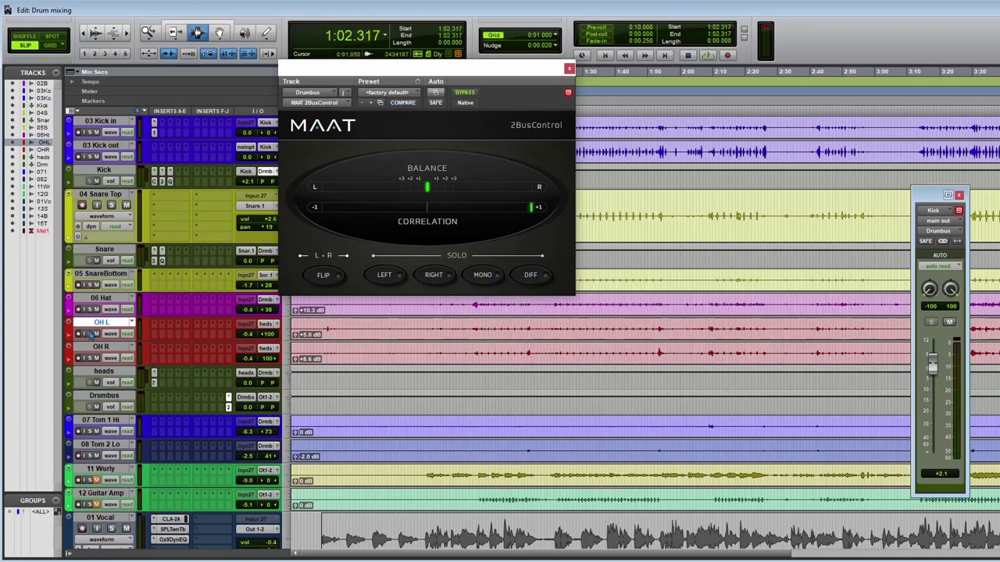
left_click(91, 358)
key("space")
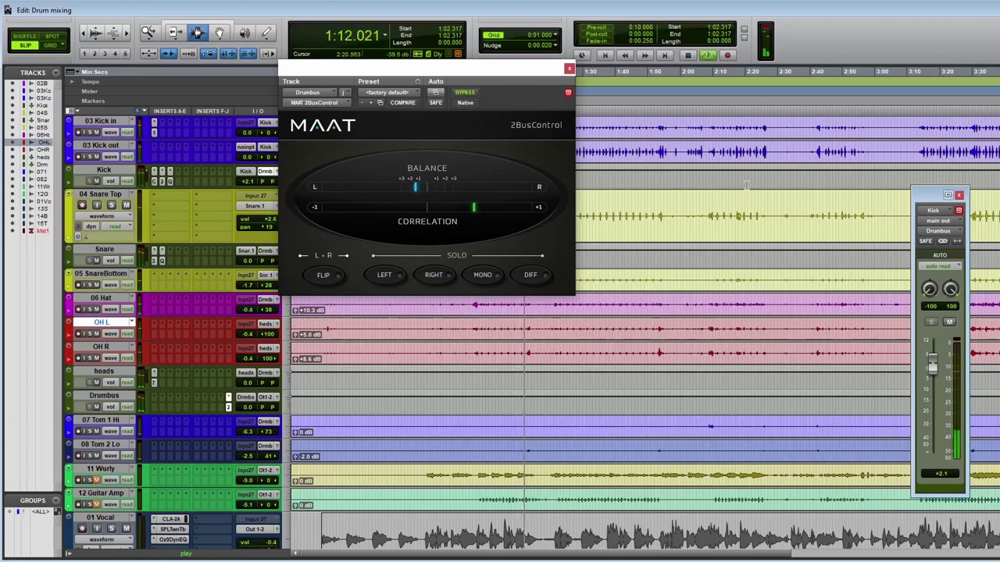
key("space")
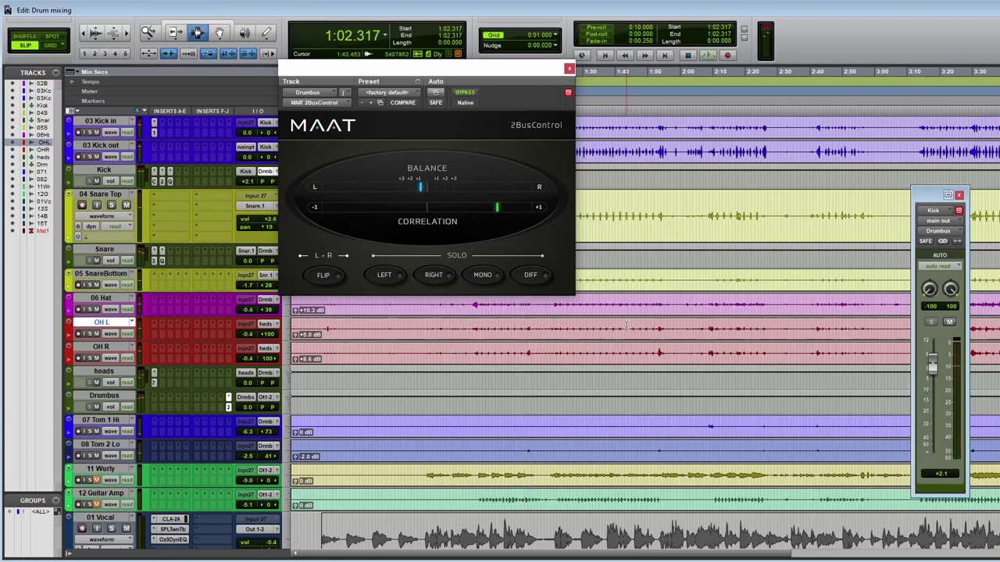